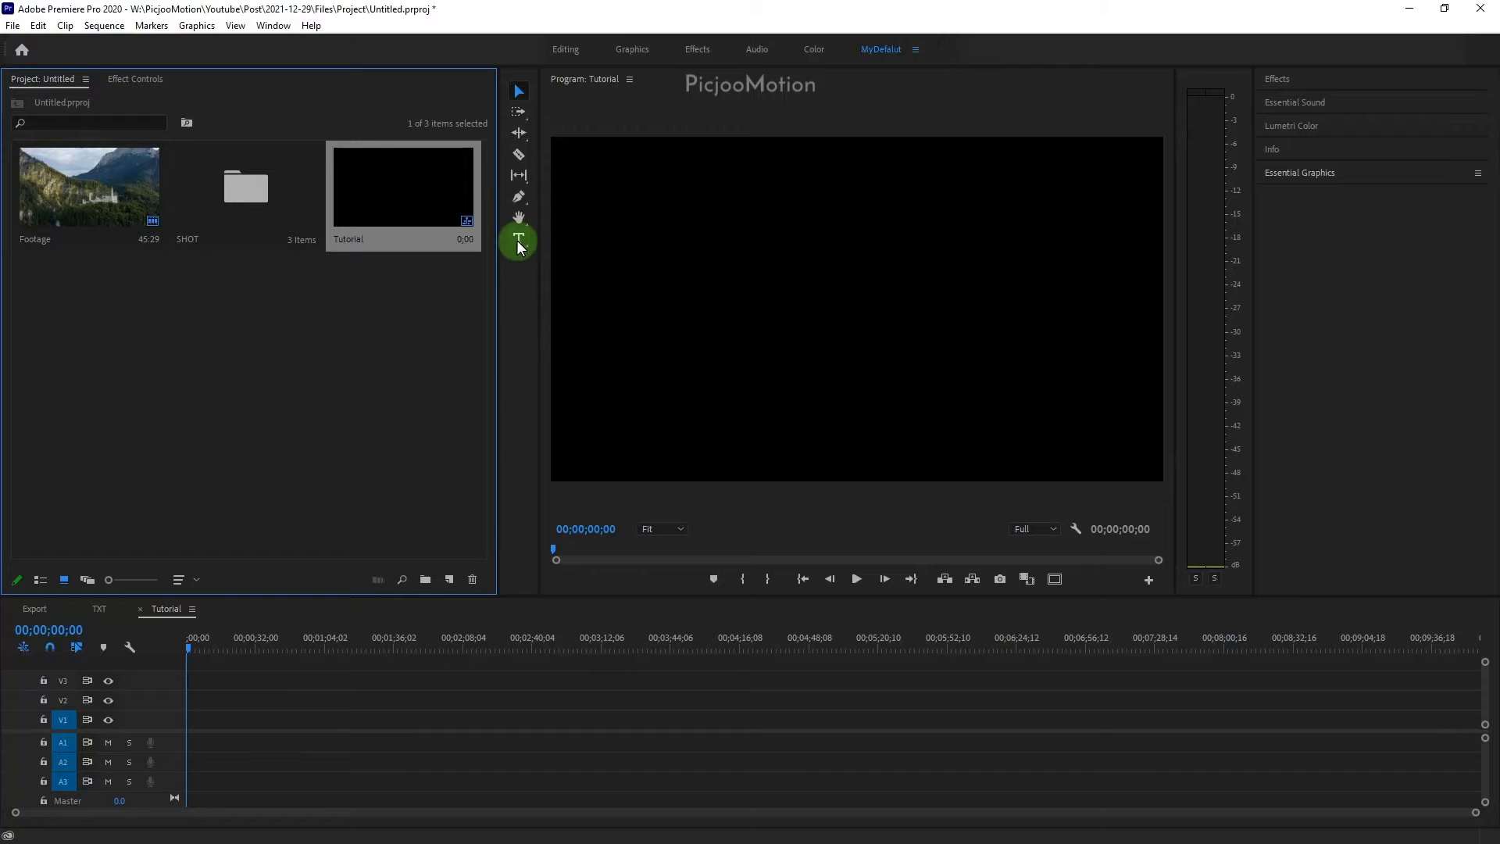
# Add a "Ludwig Castle" text layer to the empty Tutorial sequence and move it slightly left and down within the frame
pyautogui.click(518, 241)
pyautogui.click(789, 280)
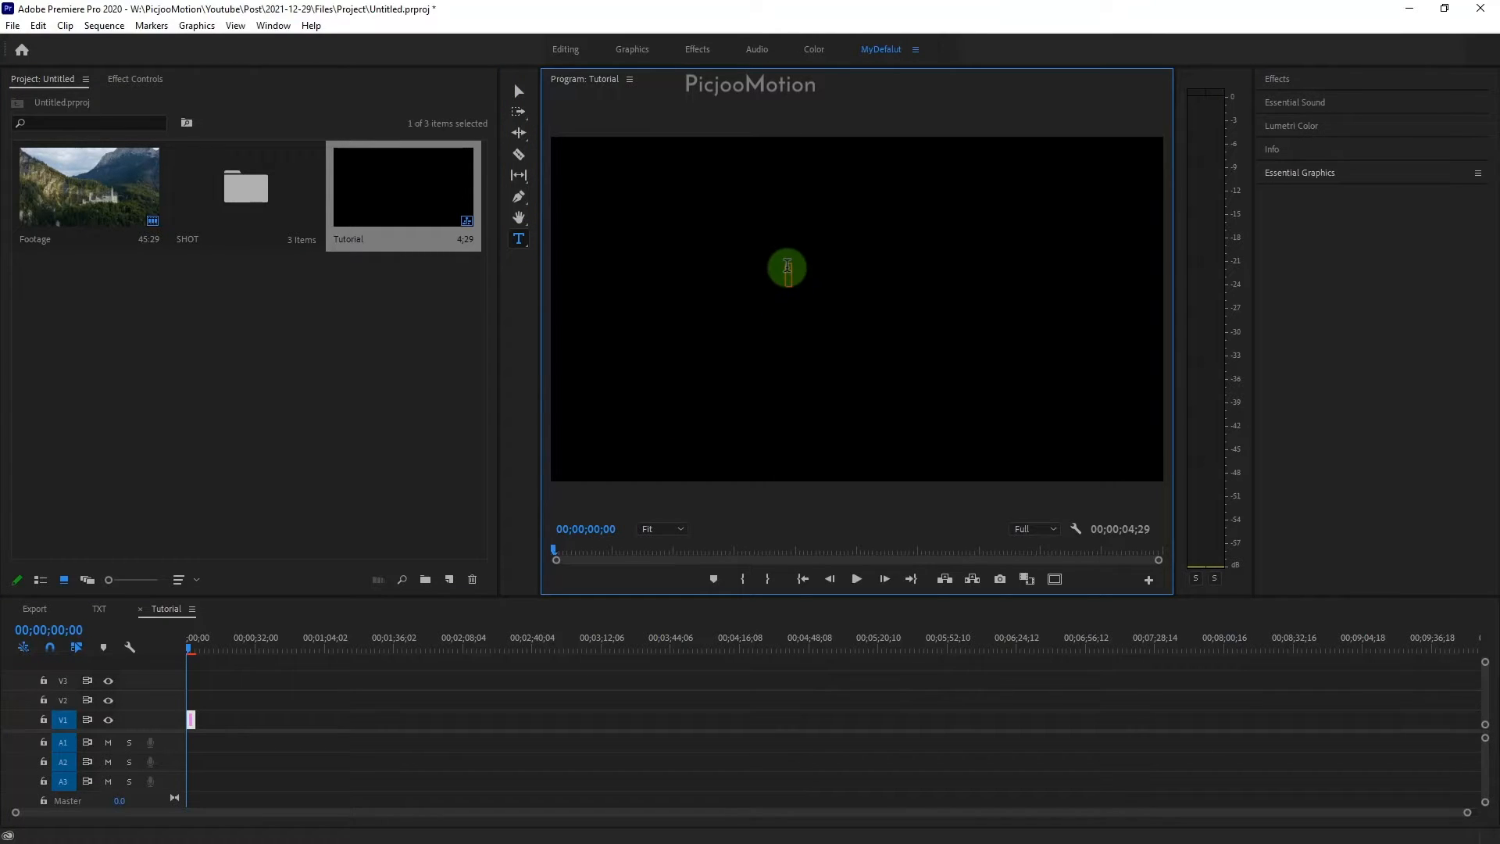
pyautogui.write('Ludwig Castle')
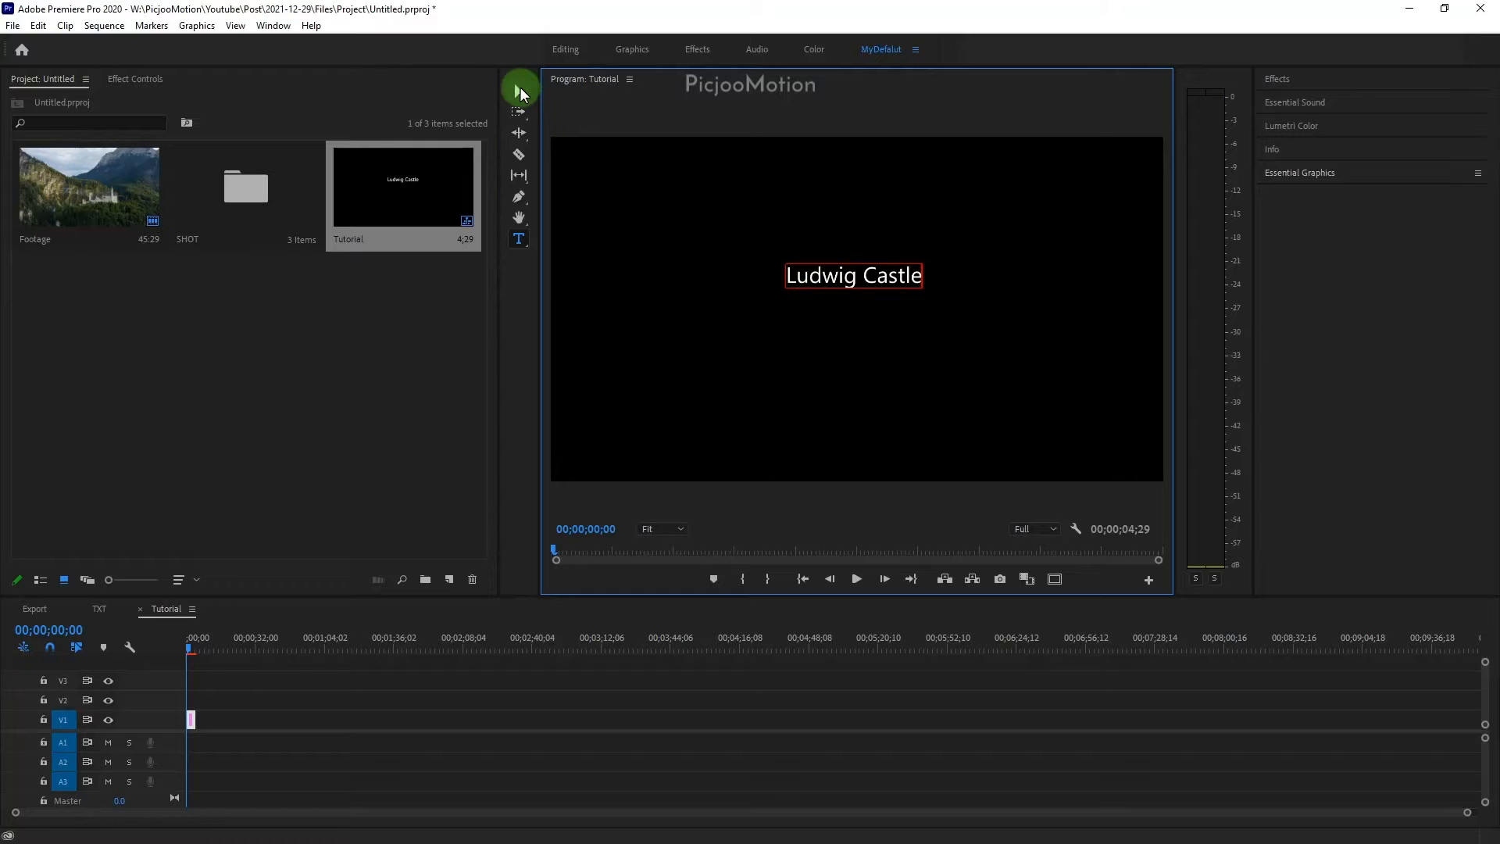
pyautogui.click(519, 89)
pyautogui.click(820, 288)
pyautogui.moveTo(820, 287); pyautogui.dragTo(780, 300)
pyautogui.click(777, 349)
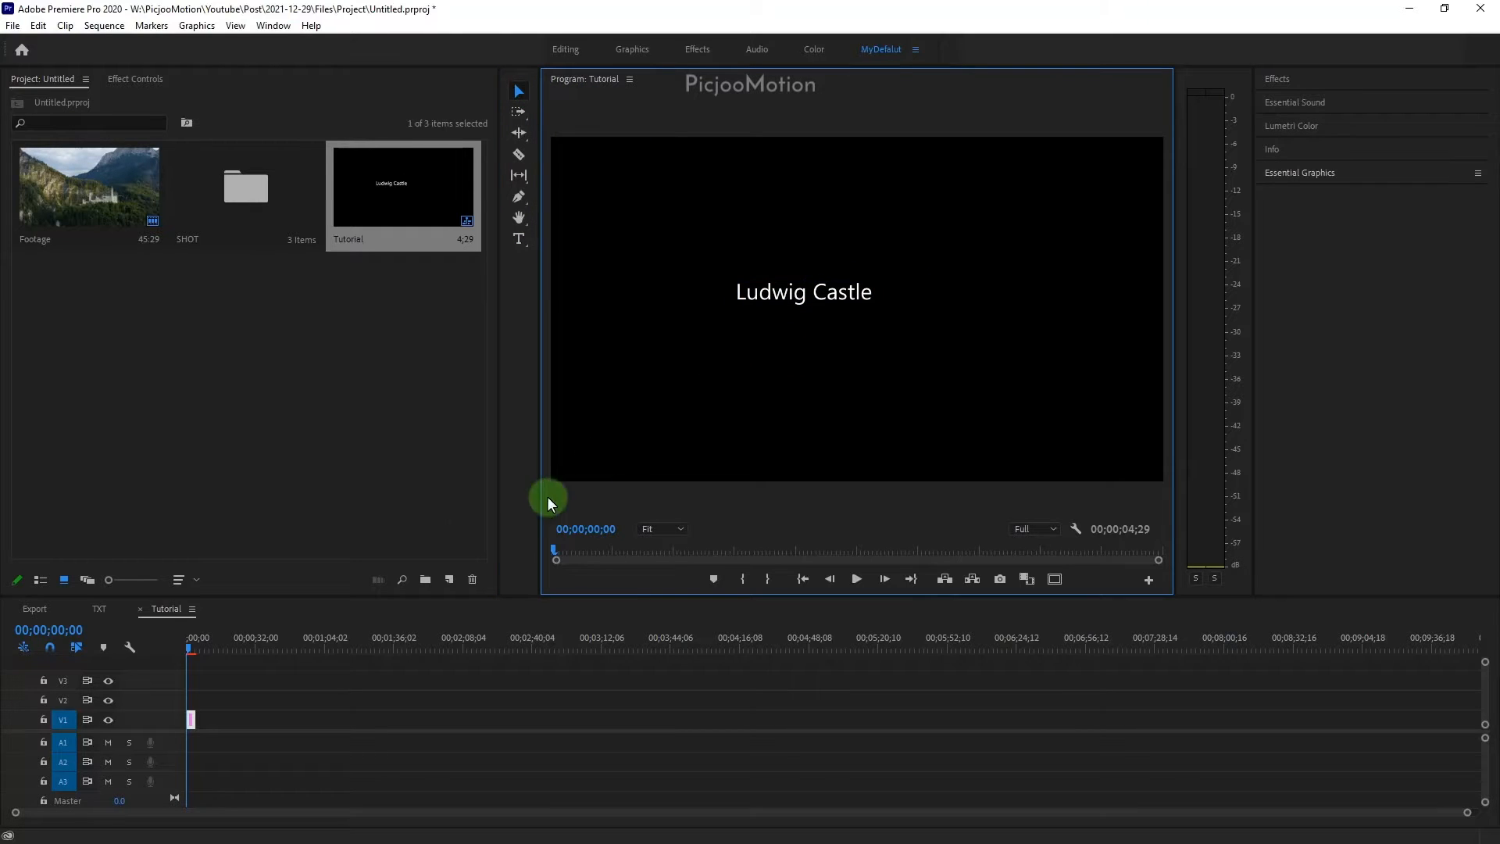
# Extend the Ludwig Castle clip on V1 so that it ends at 00;00;15;02
pyautogui.moveTo(1466, 813); pyautogui.dragTo(764, 787)
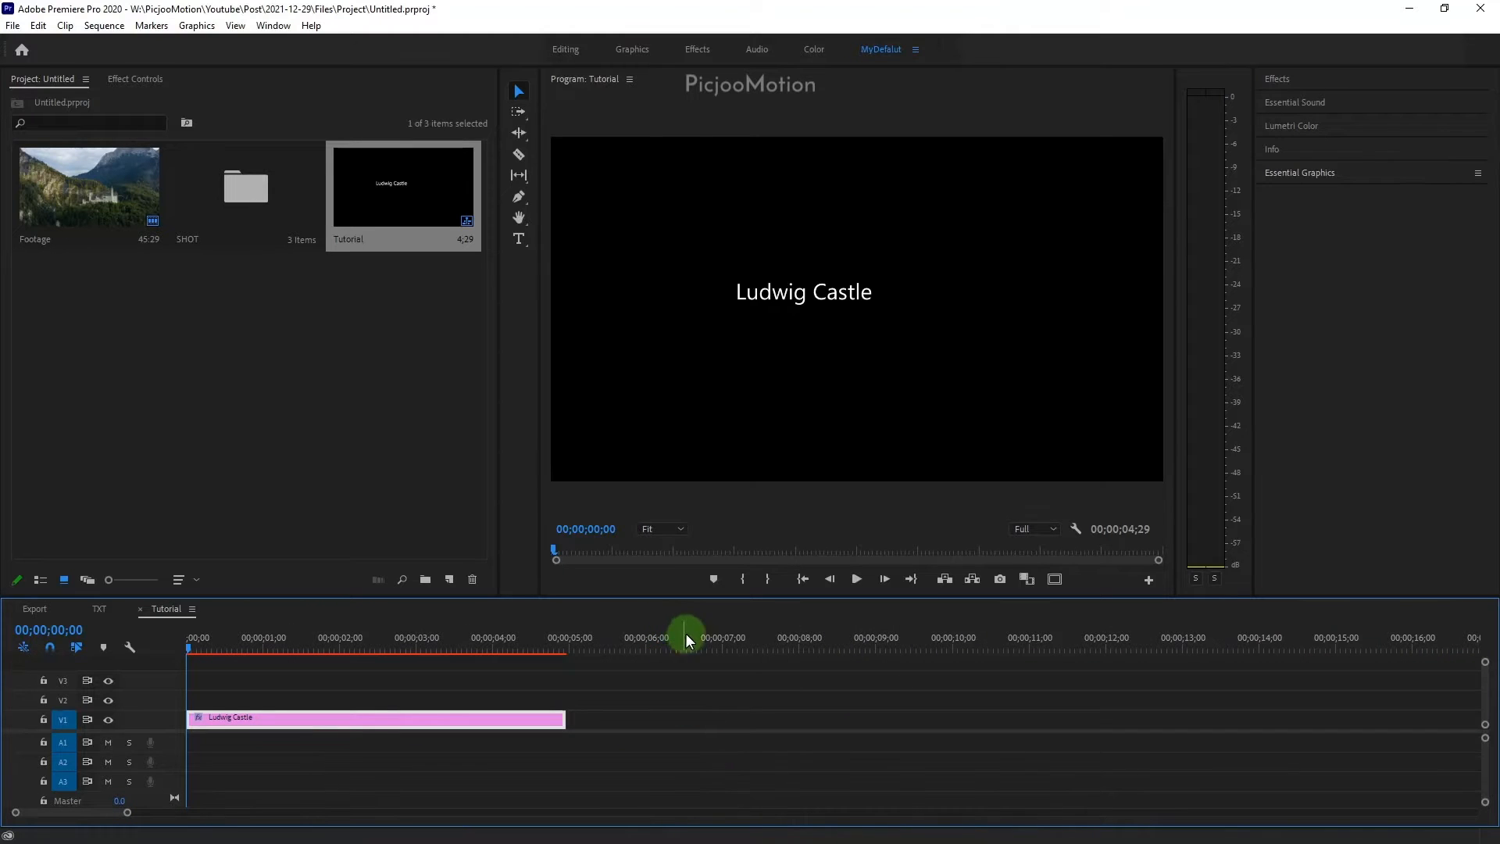
pyautogui.moveTo(786, 641); pyautogui.dragTo(1046, 645)
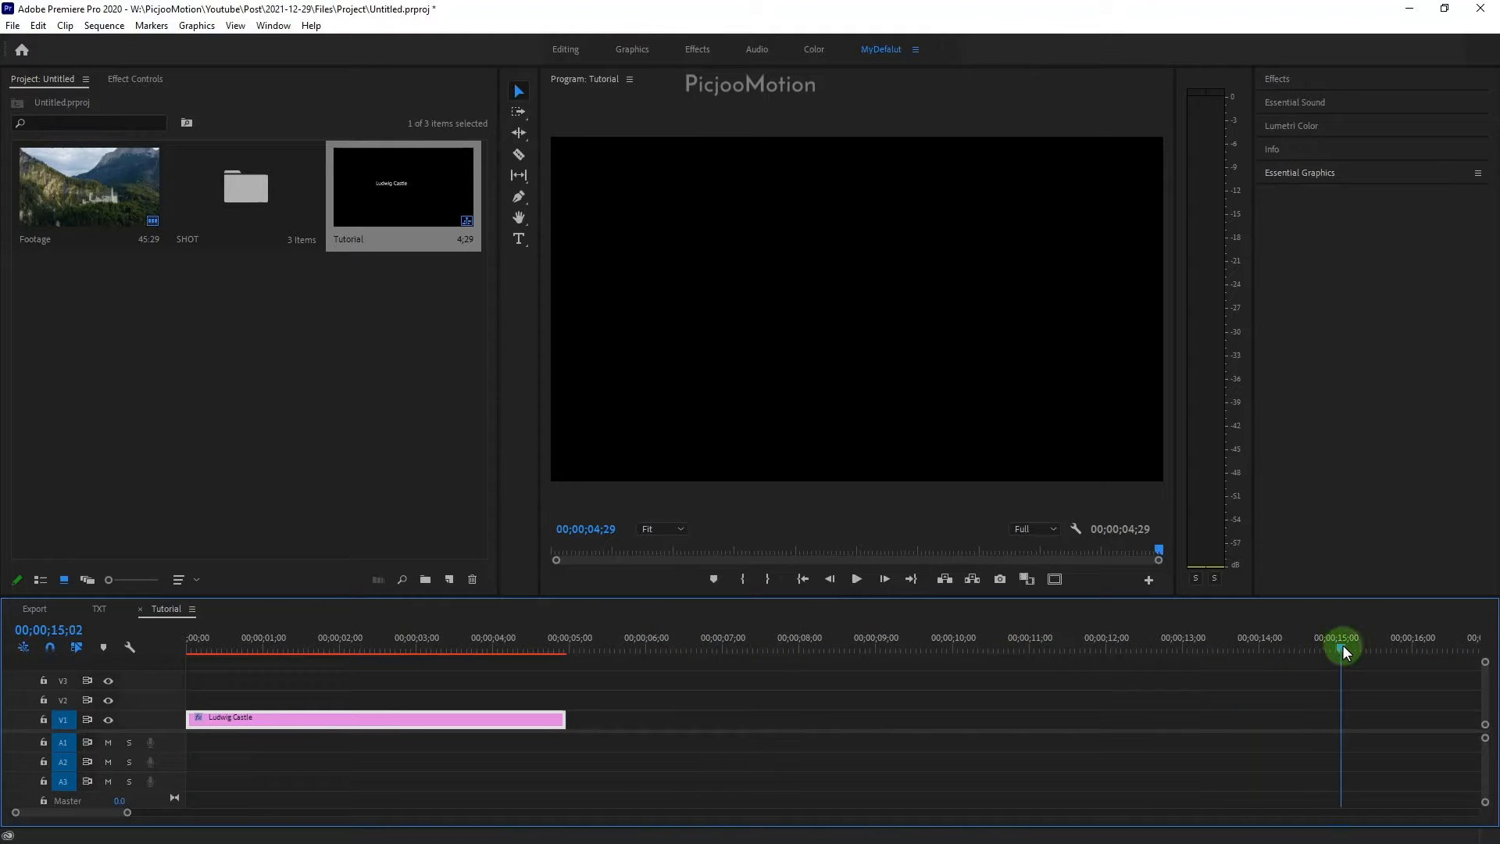
pyautogui.moveTo(567, 717); pyautogui.dragTo(1343, 718)
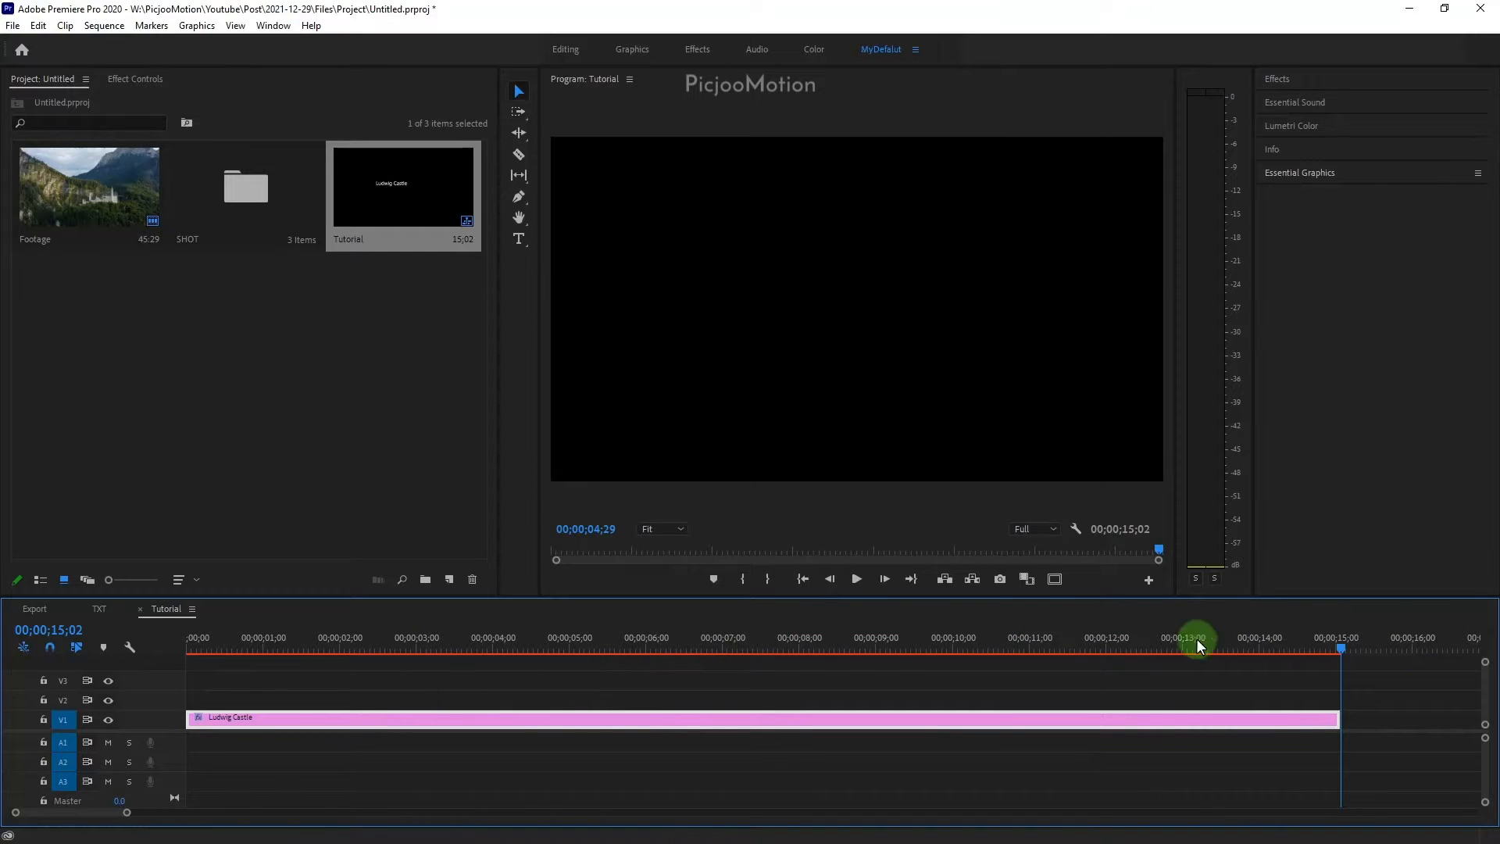
# Duplicate the Ludwig Castle clip onto V2 and place the copied text directly below the original in the frame
pyautogui.moveTo(1197, 642); pyautogui.dragTo(582, 643)
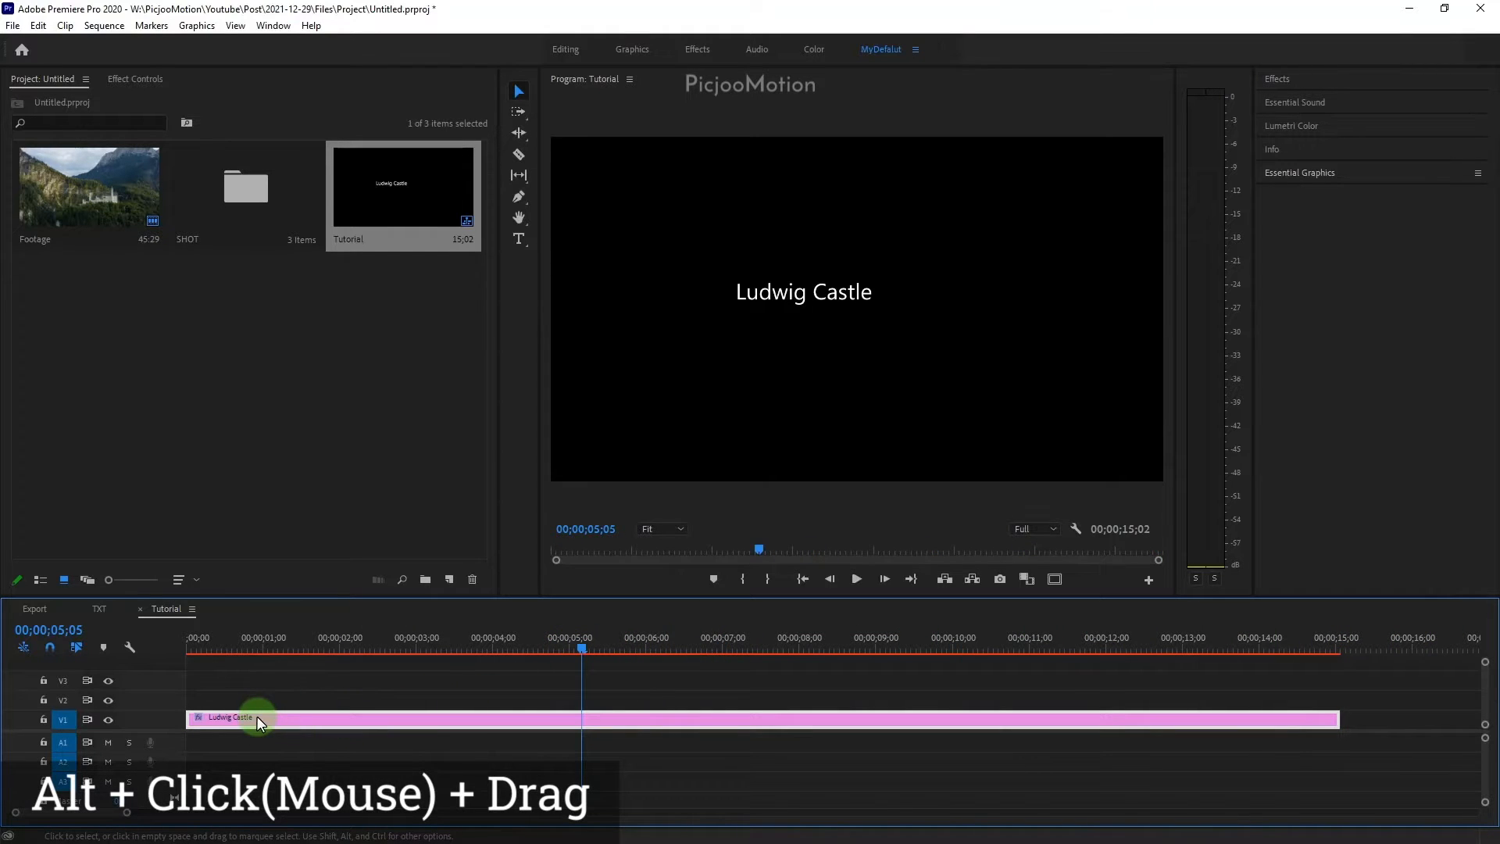
pyautogui.moveTo(257, 716); pyautogui.dragTo(269, 700)
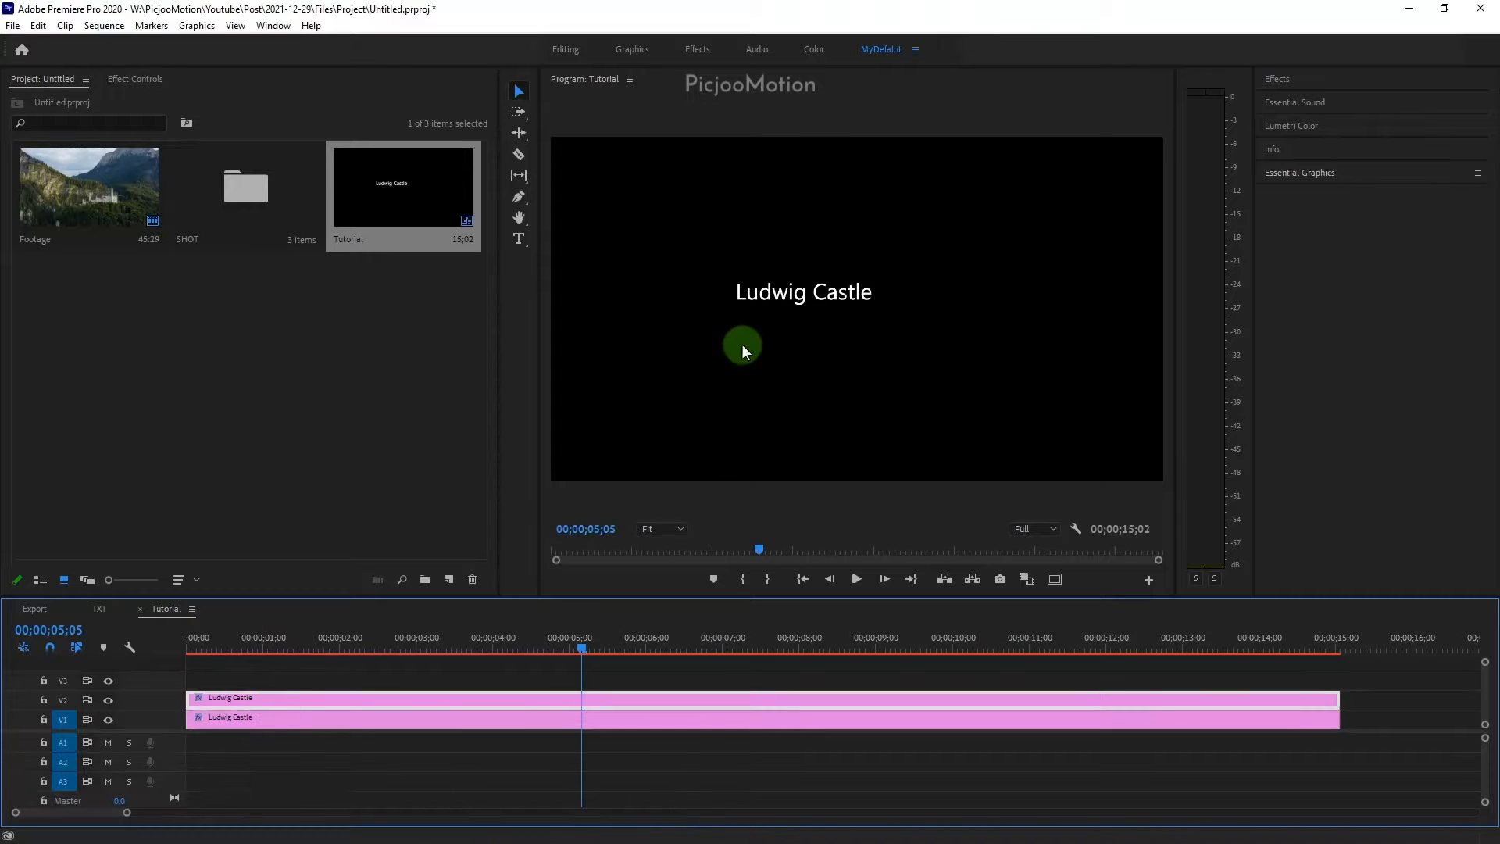
pyautogui.moveTo(793, 297); pyautogui.dragTo(799, 340)
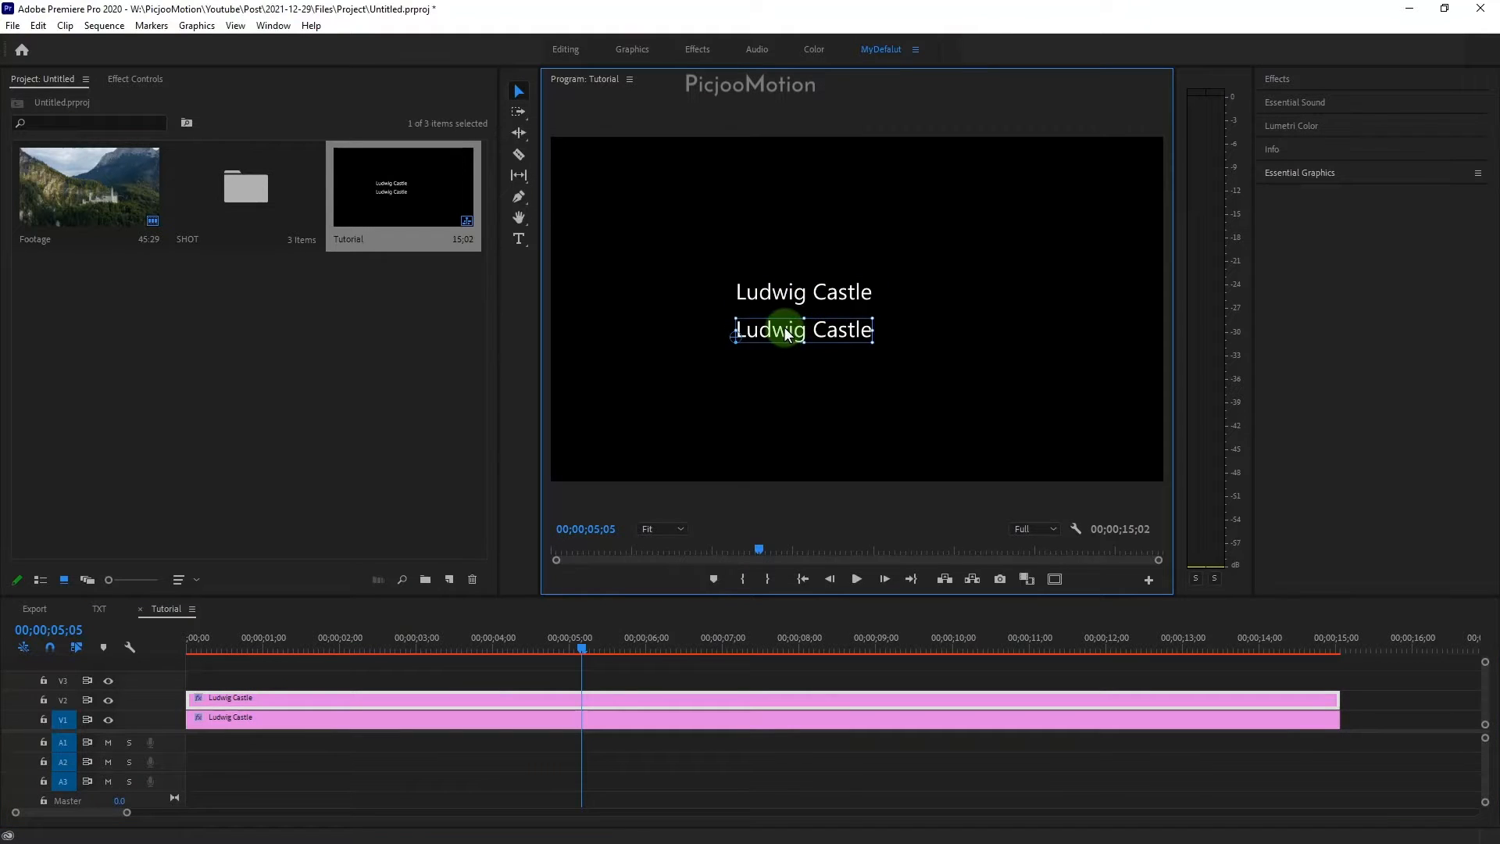
# Replace the lower text line with "Bavaria Germany"
pyautogui.doubleClick(786, 333)
pyautogui.write('Bavaria Ger')
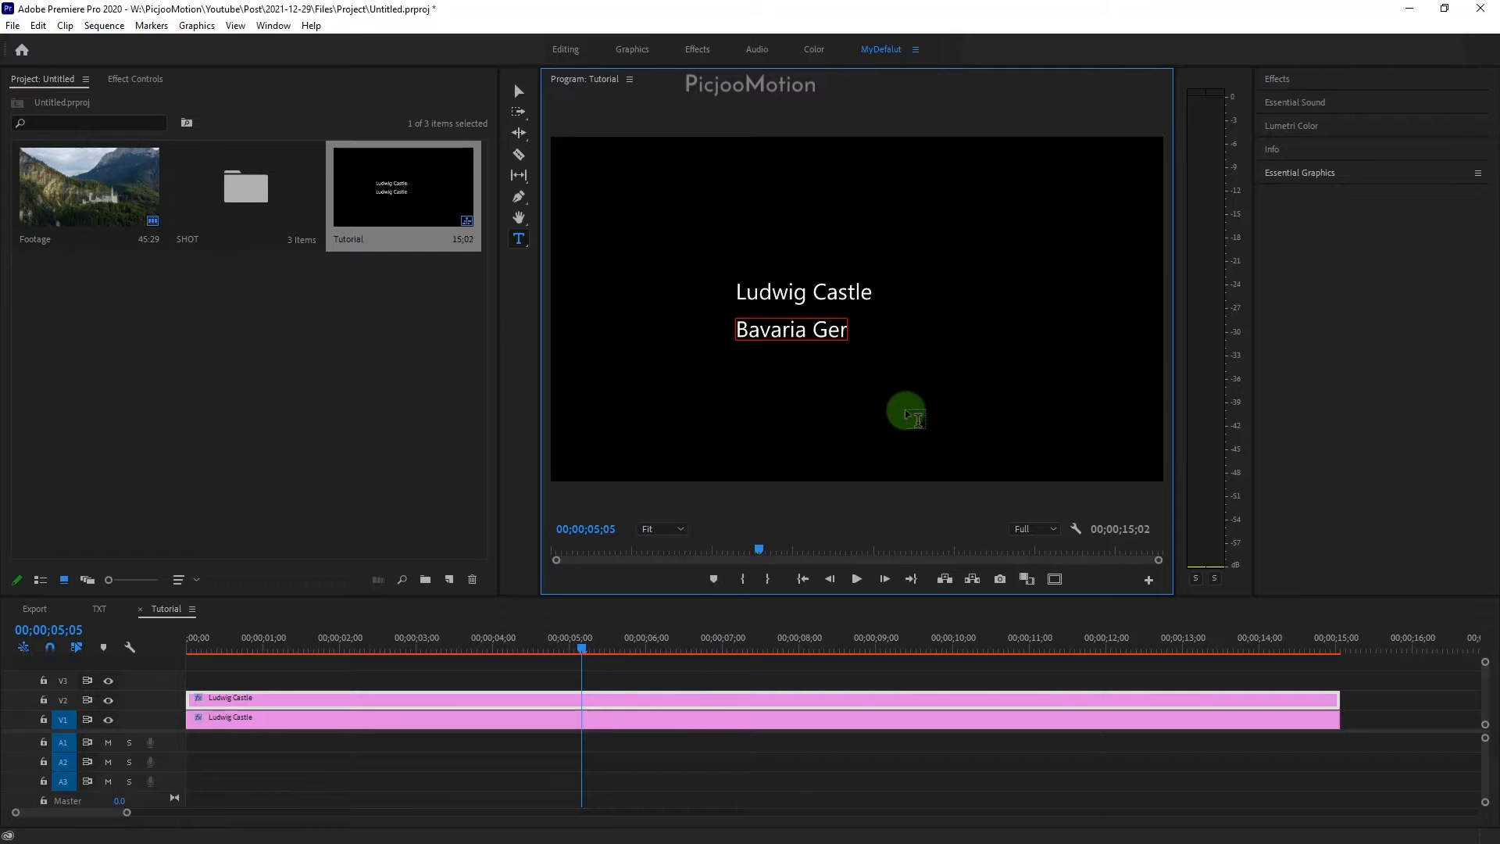
pyautogui.write('many')
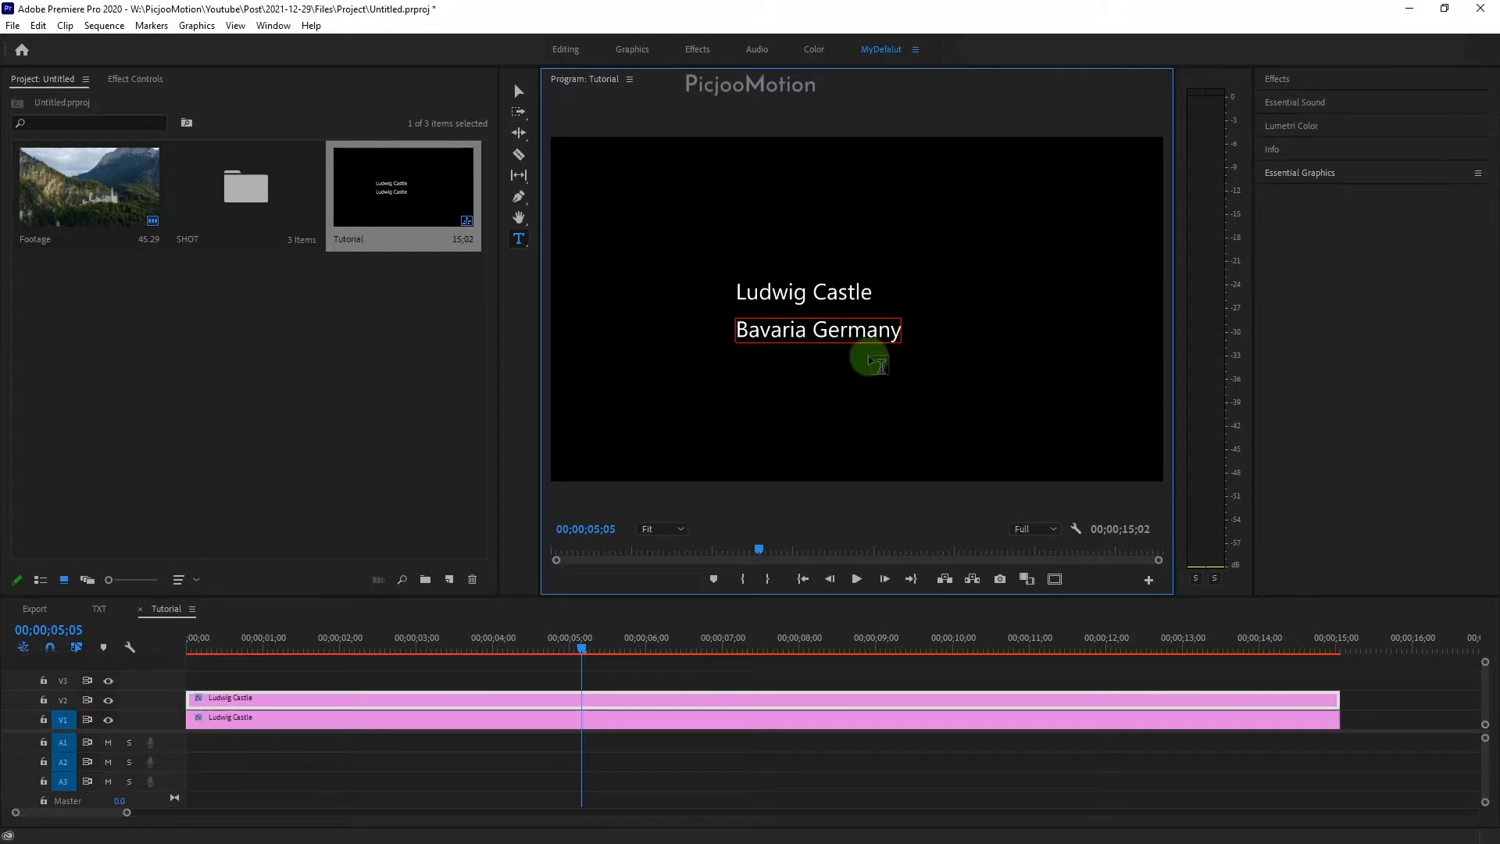
pyautogui.click(519, 91)
pyautogui.click(742, 411)
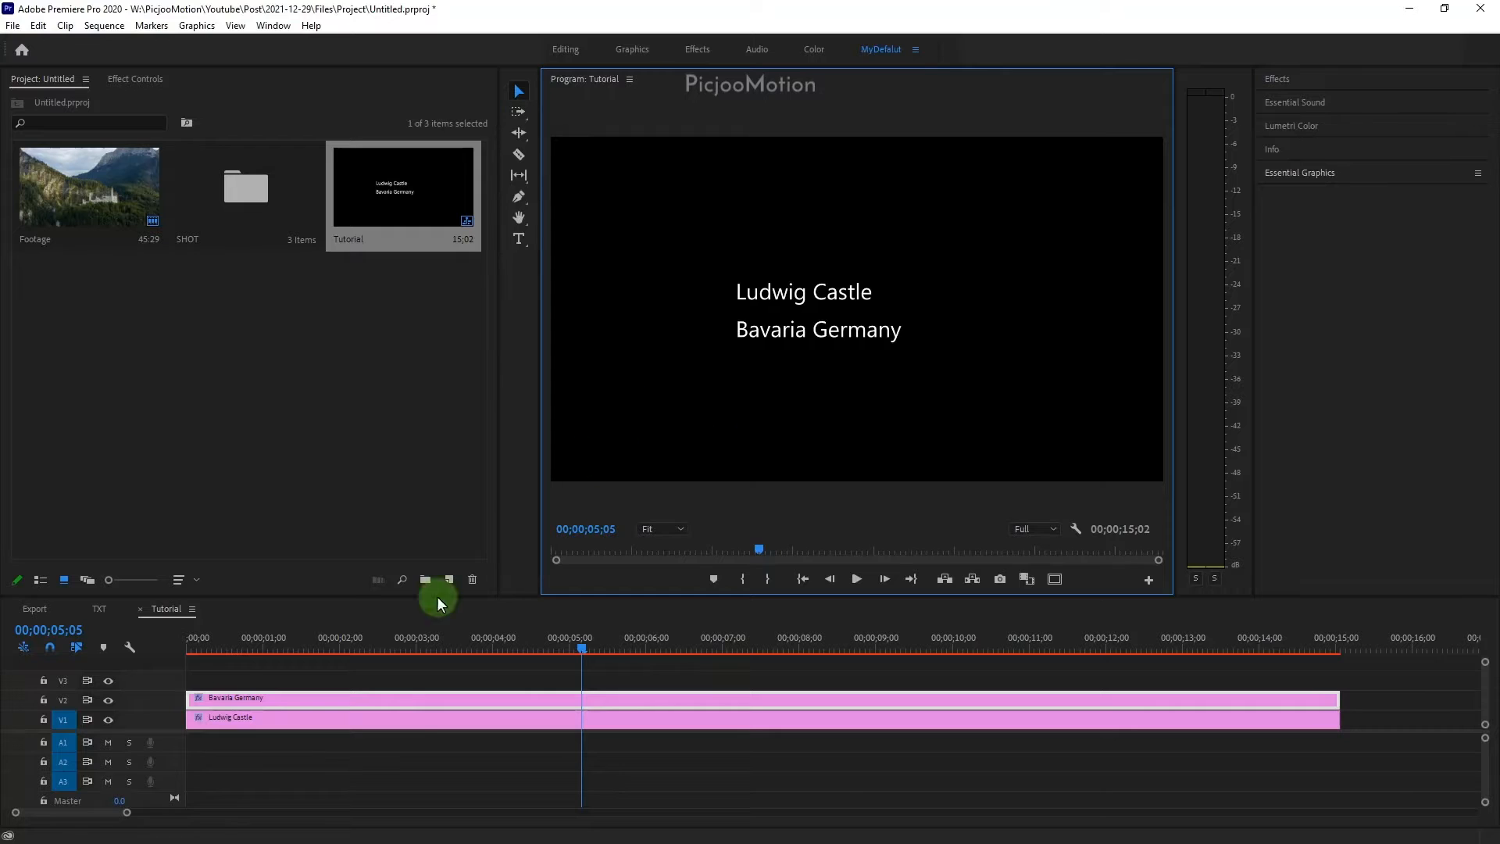
pyautogui.click(409, 744)
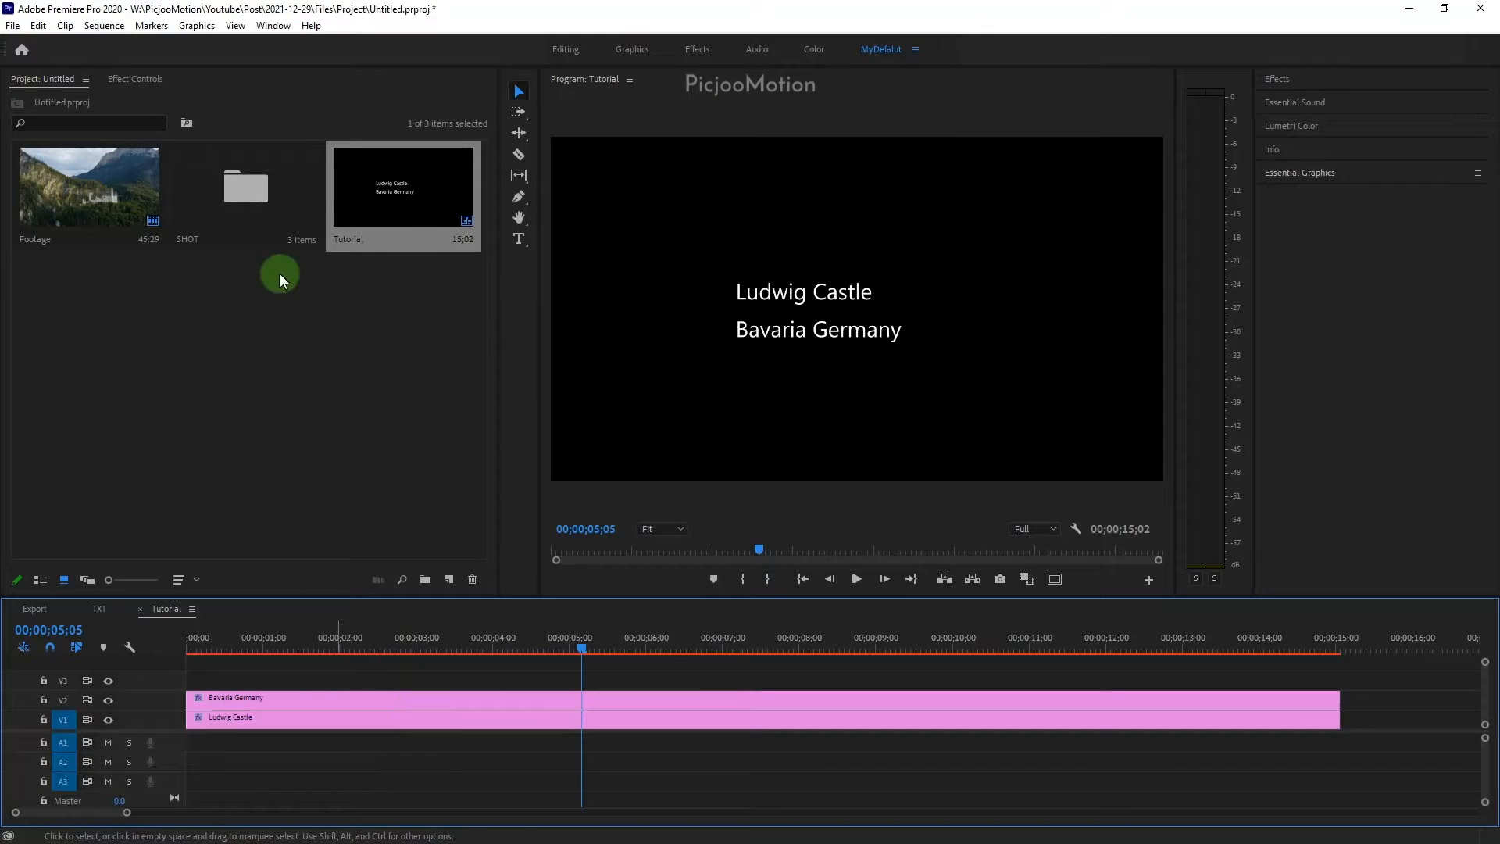
# Draw a roughly horizontal line between the two text lines with the Pen tool, extending slightly past both ends of the text
pyautogui.click(519, 197)
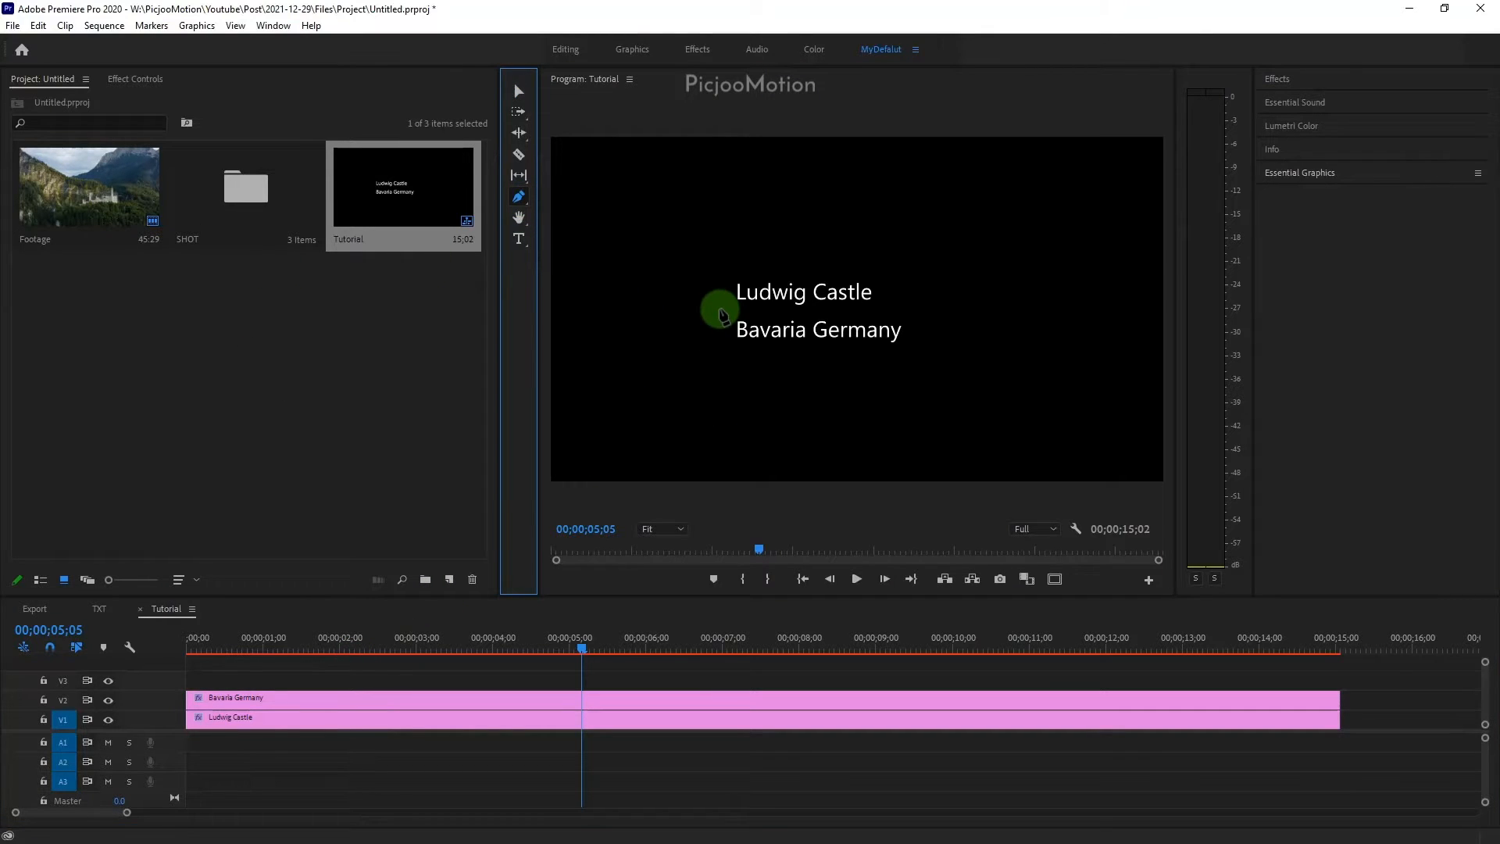
pyautogui.click(729, 311)
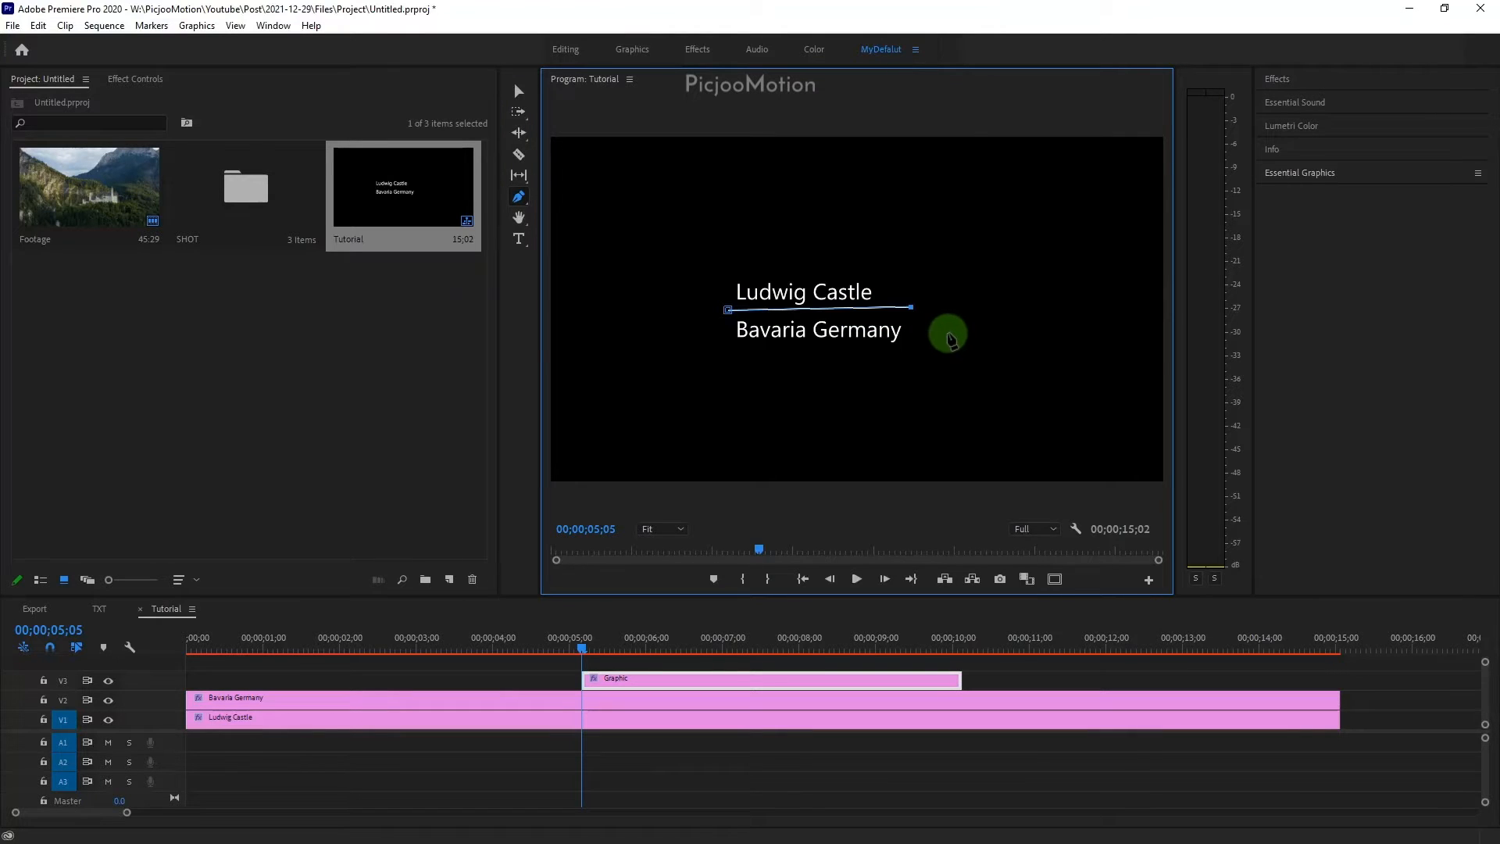
pyautogui.click(518, 91)
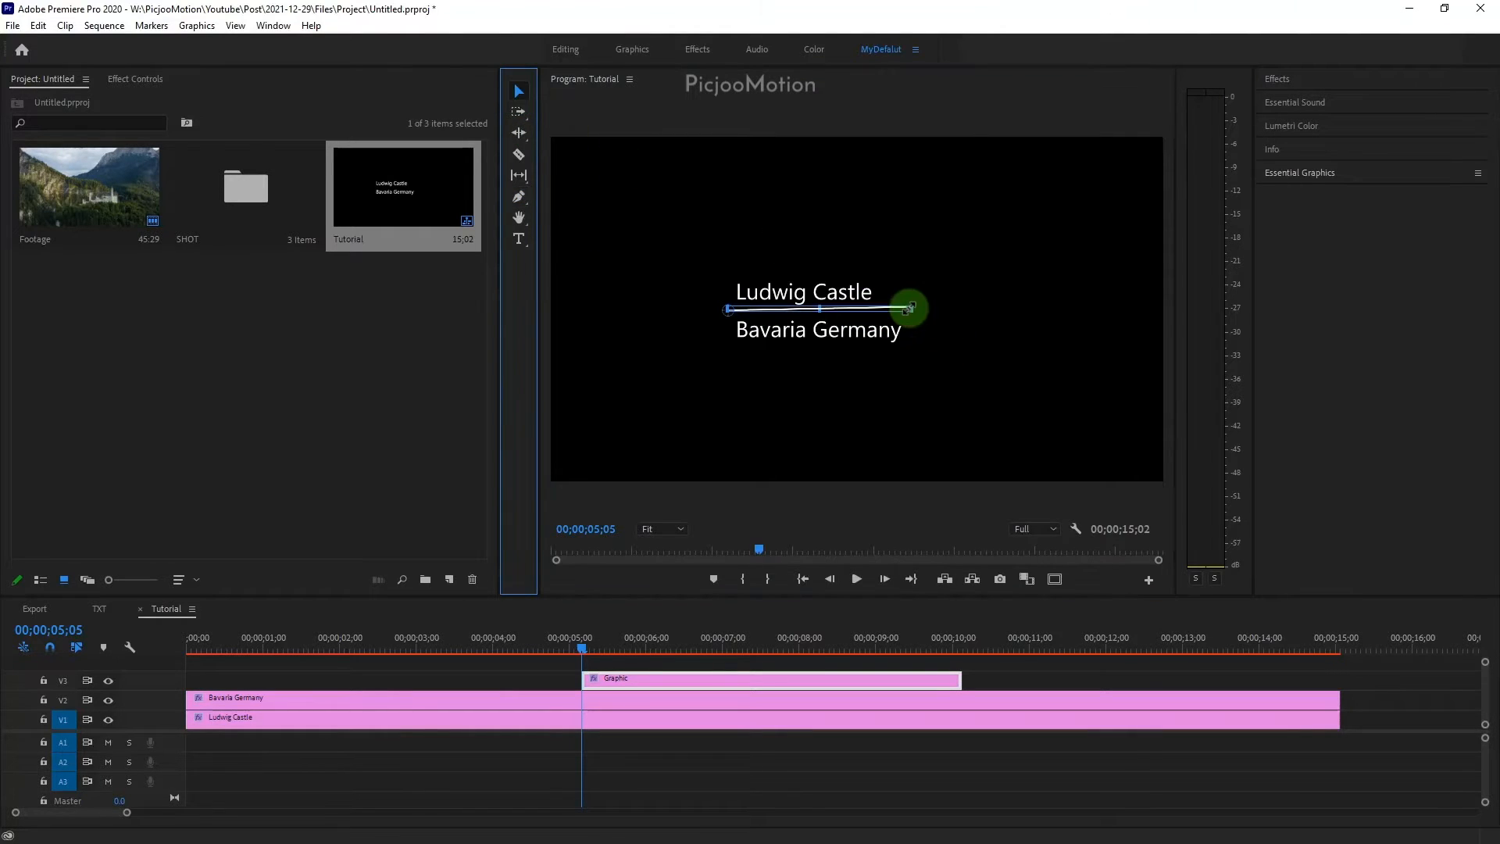
# Level and slightly lengthen the dividing line by adjusting its right end, working at 100% magnification
pyautogui.click(662, 529)
pyautogui.click(664, 633)
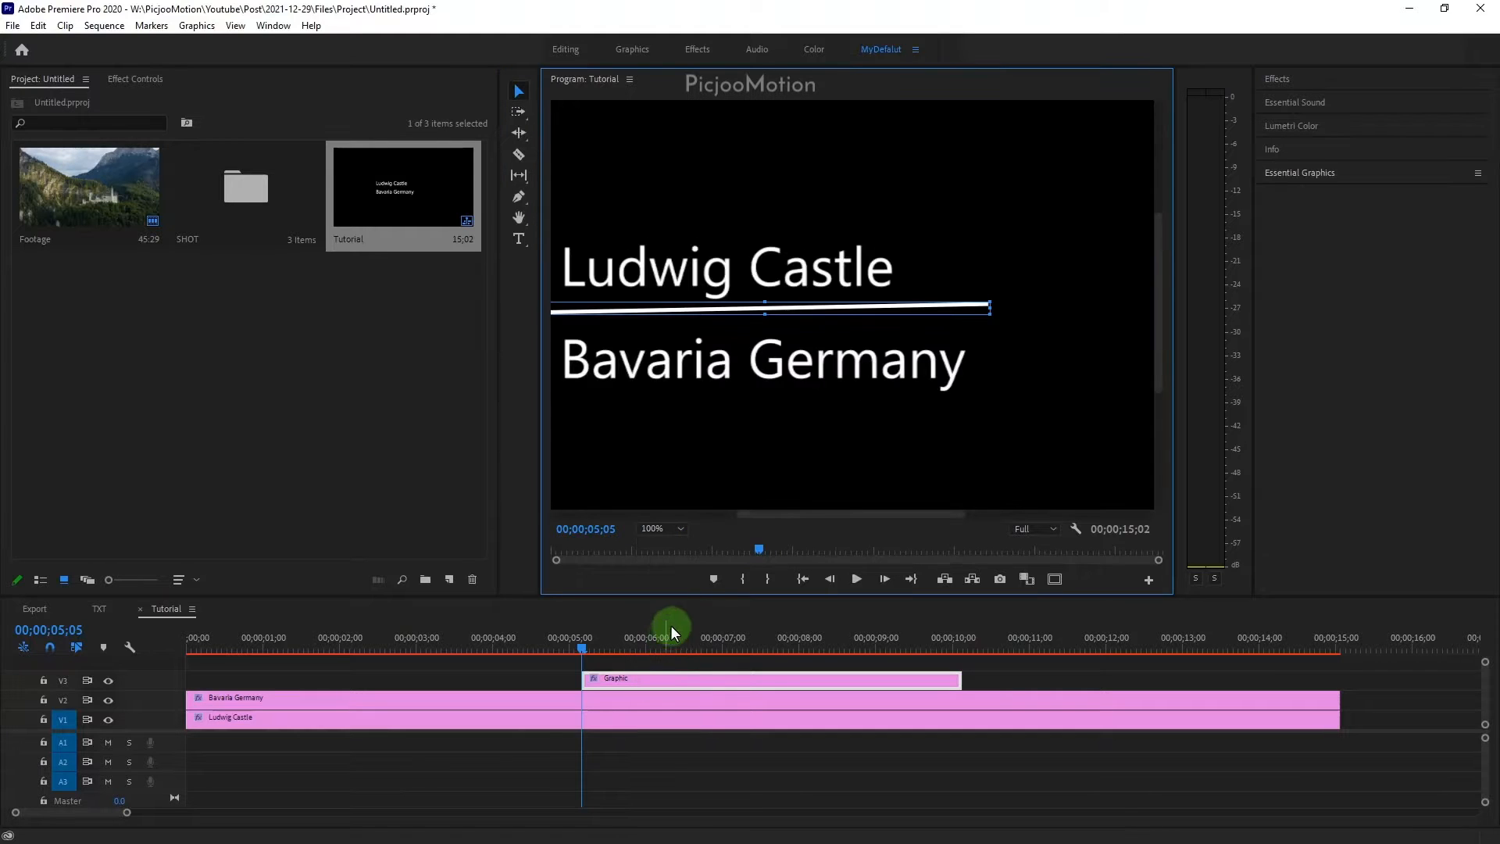
pyautogui.moveTo(842, 514); pyautogui.dragTo(811, 519)
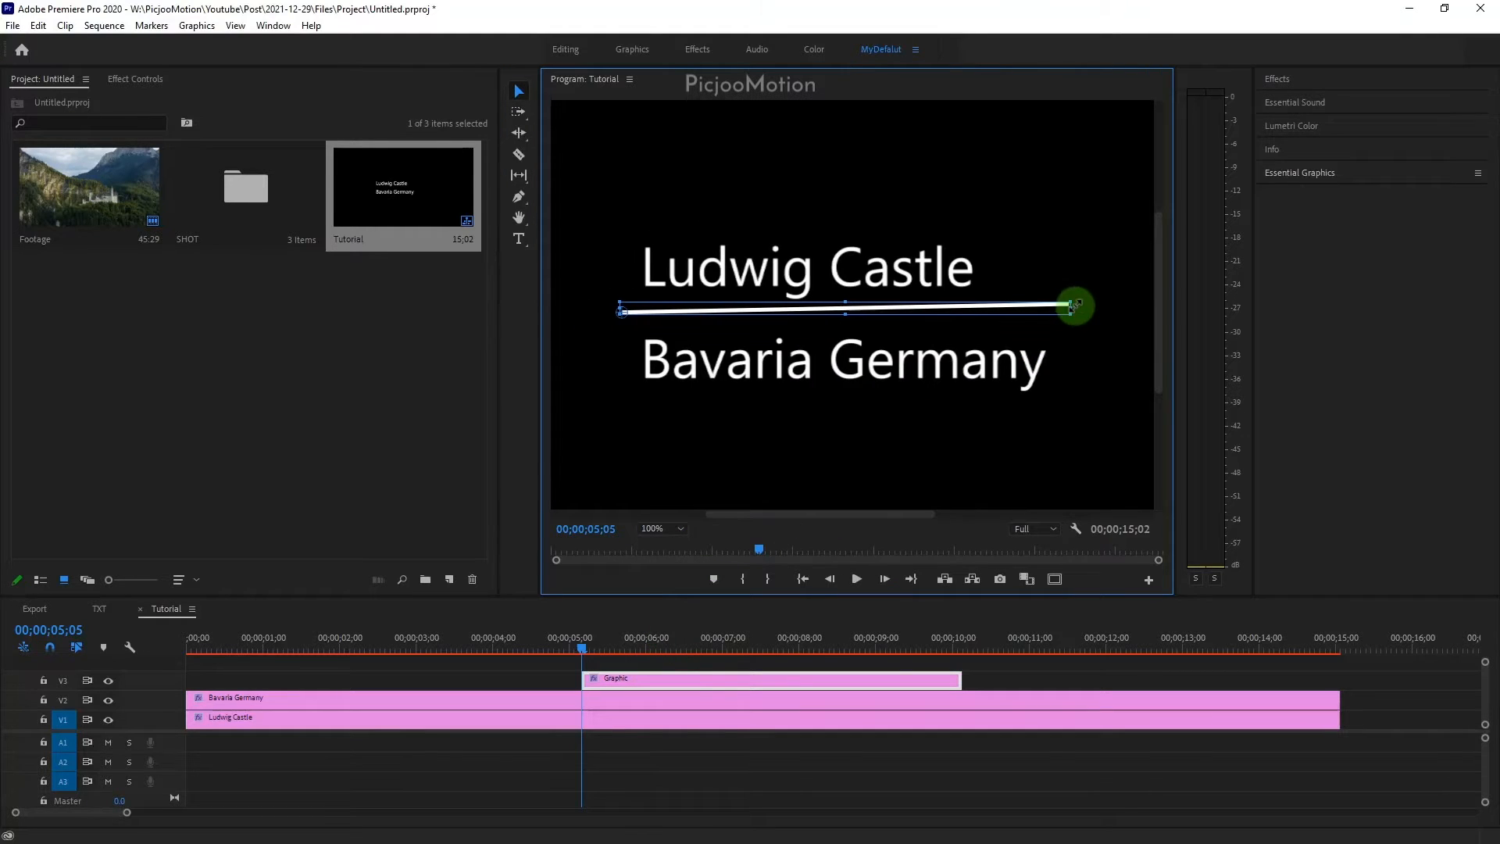
pyautogui.moveTo(1074, 307); pyautogui.dragTo(1083, 315)
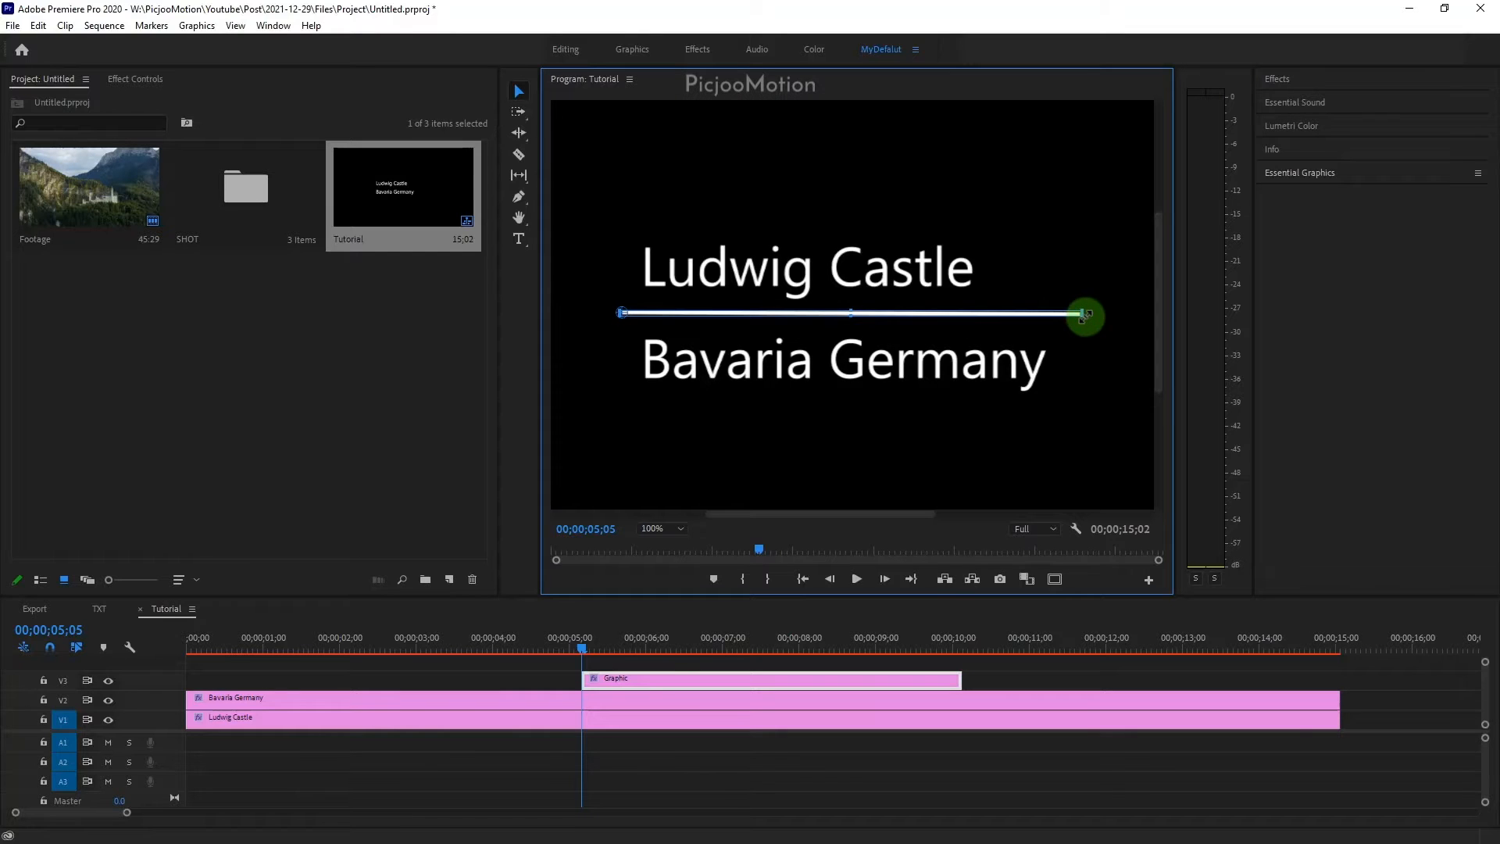
pyautogui.click(983, 430)
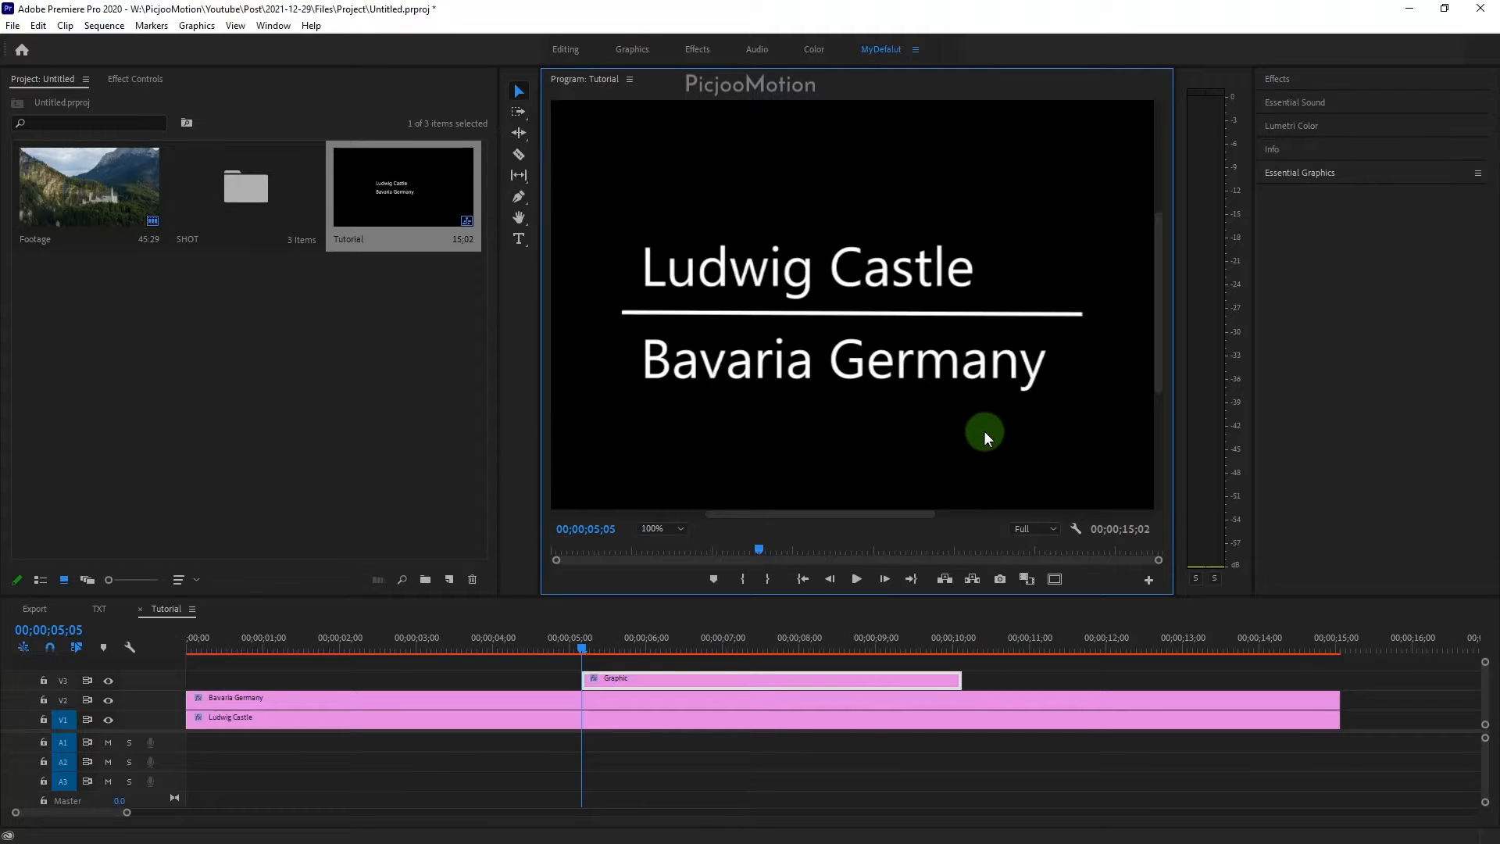
# Nudge both text lines slightly left and closer to the dividing line
pyautogui.click(739, 271)
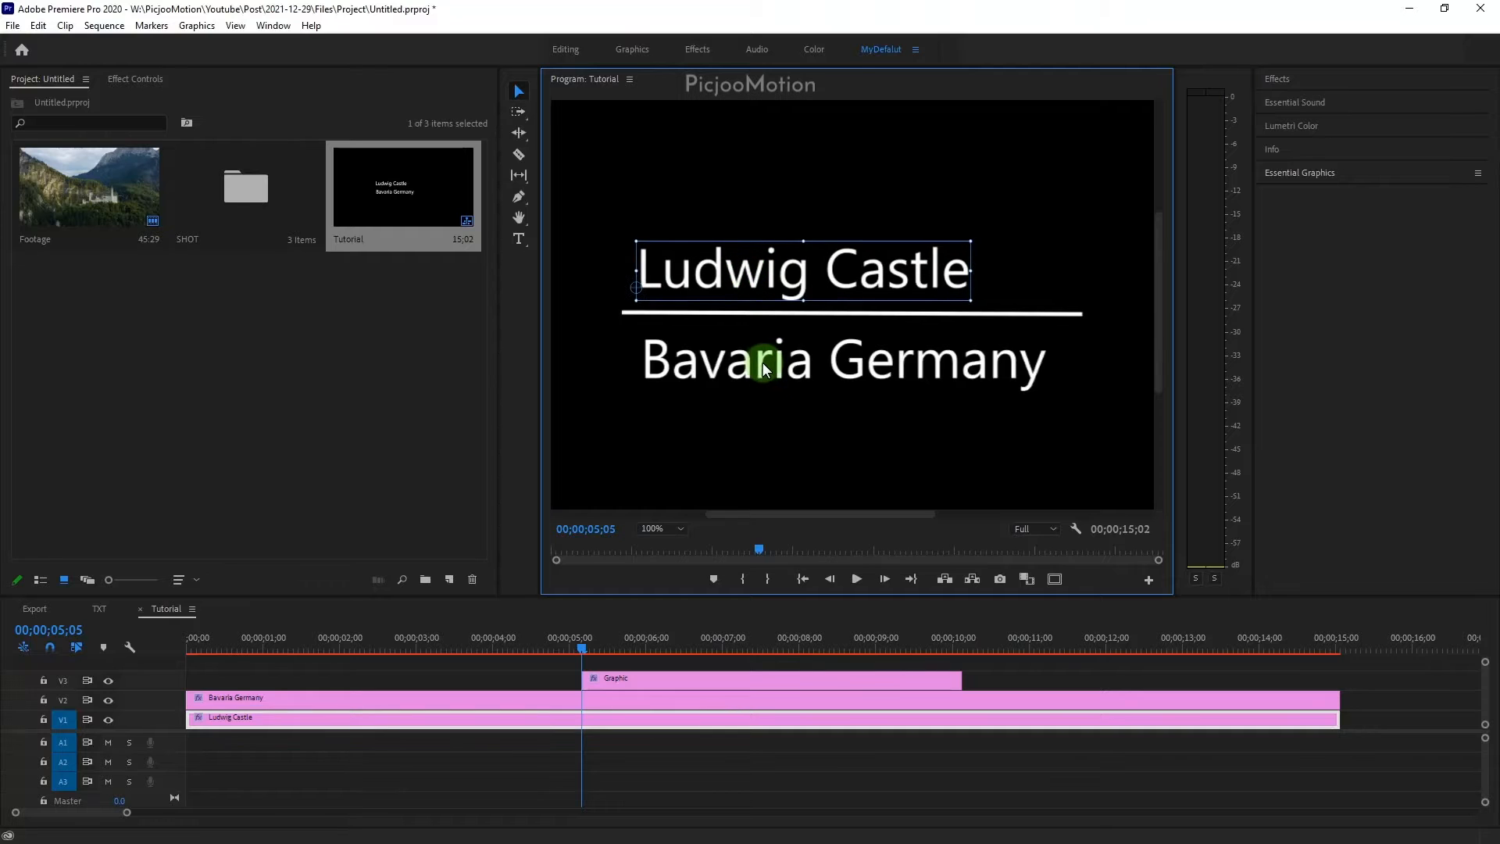
pyautogui.moveTo(764, 364); pyautogui.dragTo(762, 353)
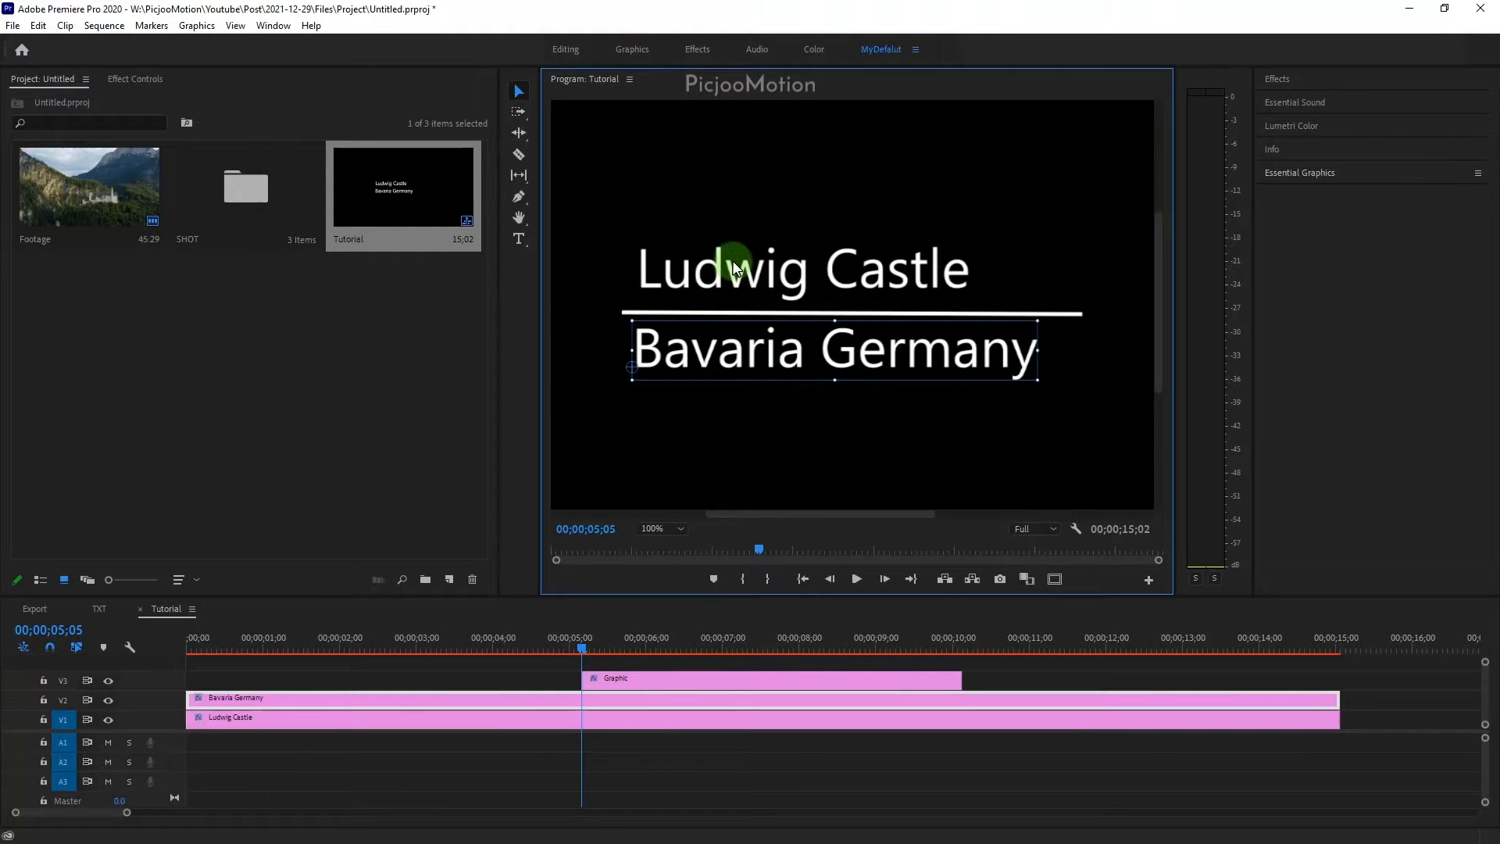
# Set the font style of the Ludwig Castle text to Bold
pyautogui.click(767, 287)
pyautogui.click(1336, 172)
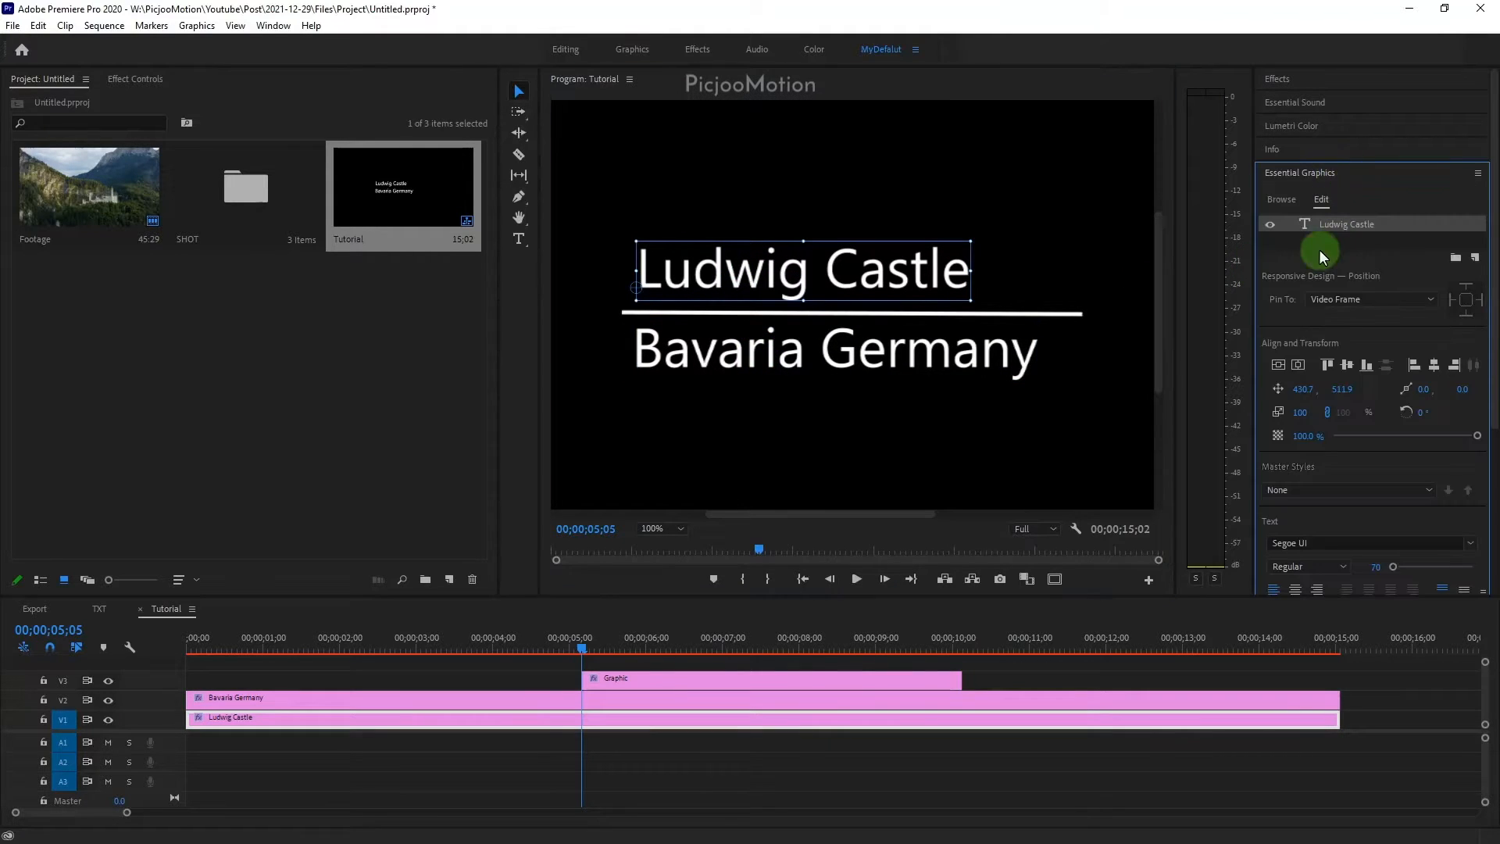
pyautogui.click(836, 362)
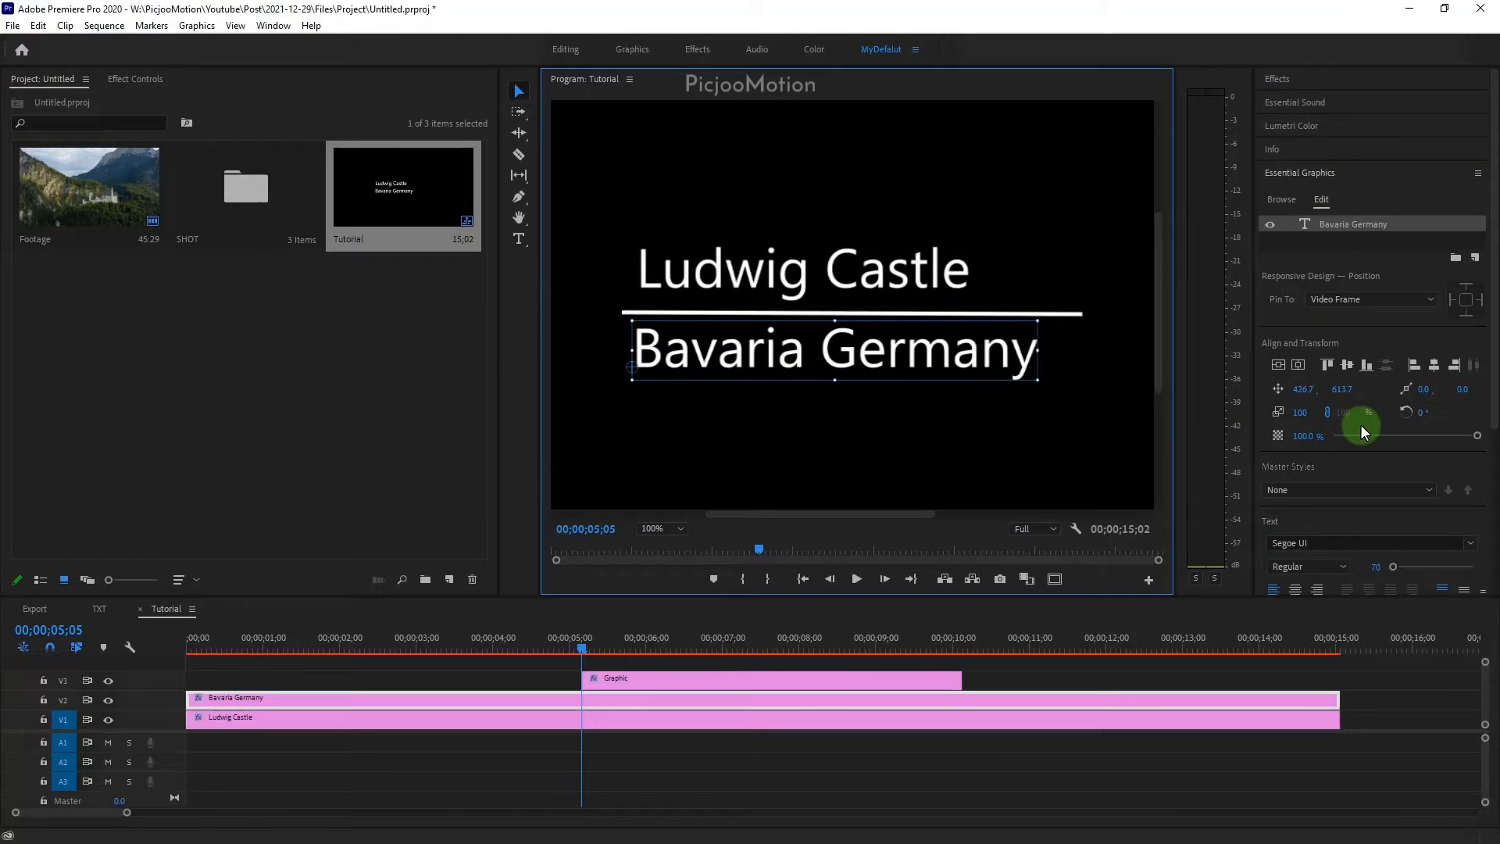
pyautogui.scroll(-1, 1361, 428)
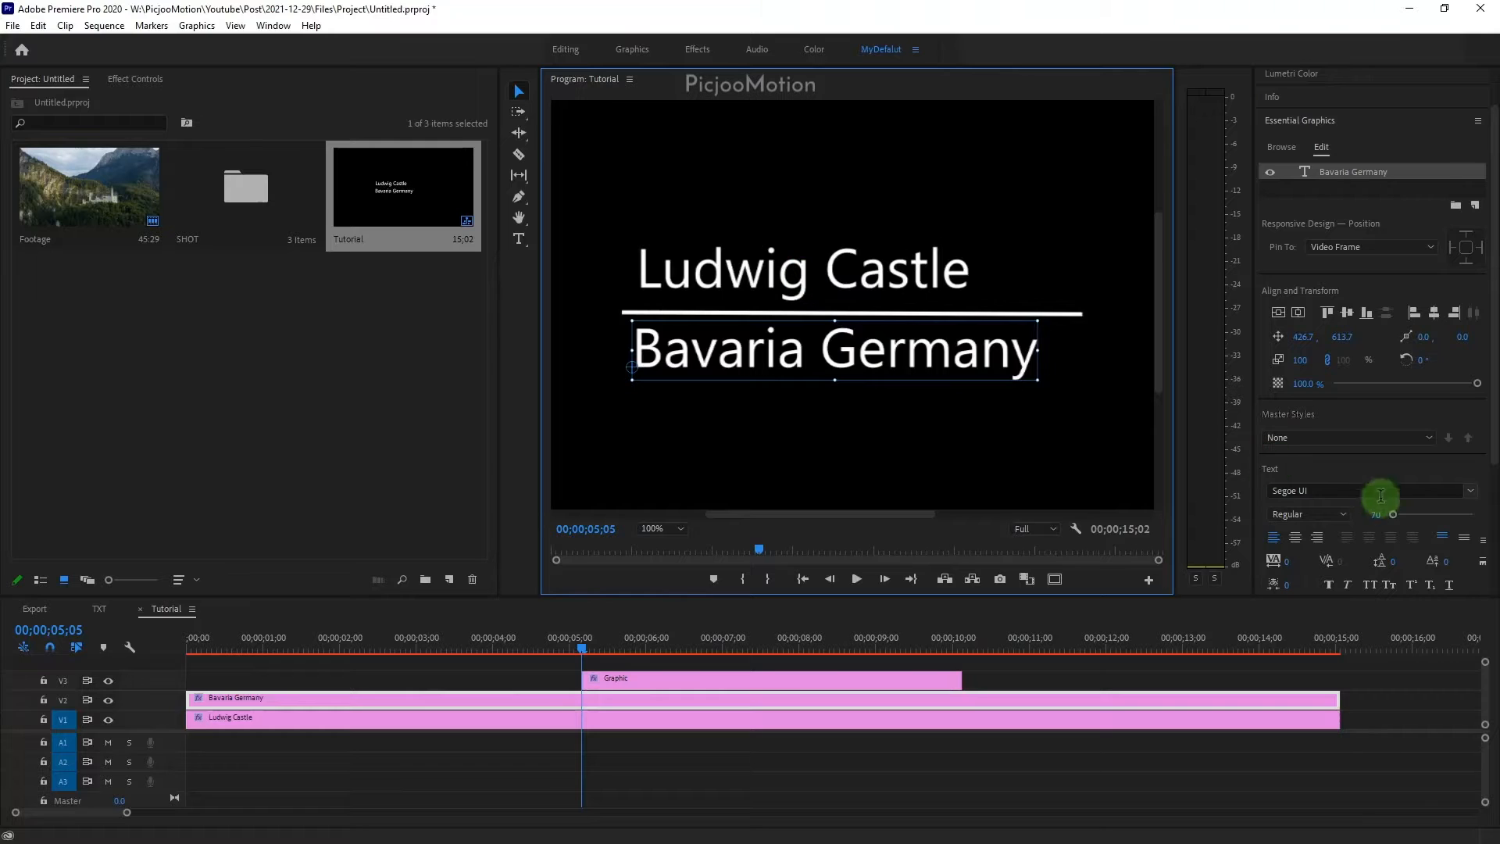
pyautogui.click(835, 275)
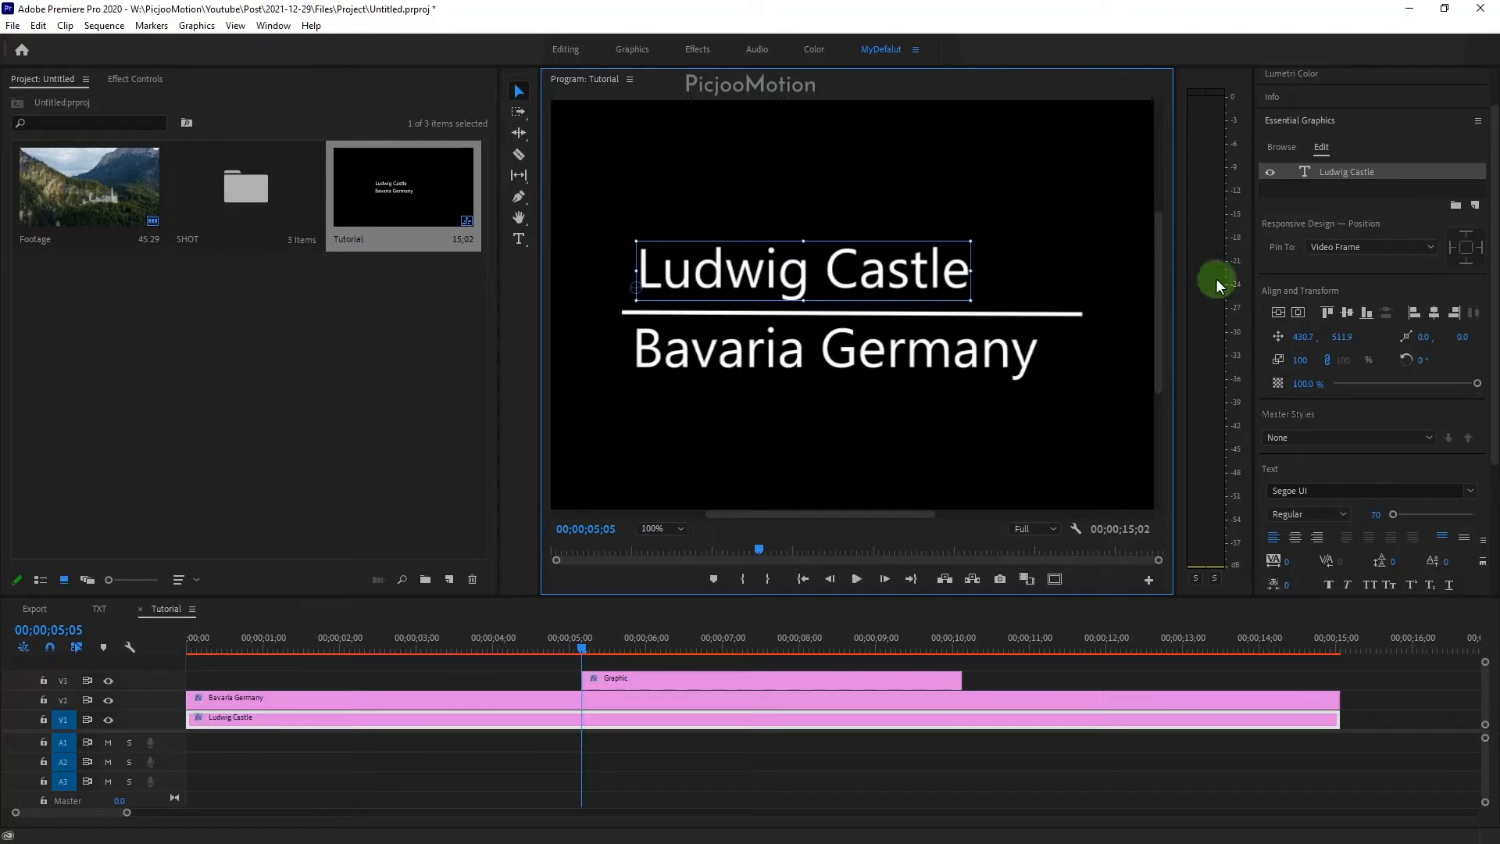
pyautogui.click(1337, 514)
pyautogui.click(1317, 665)
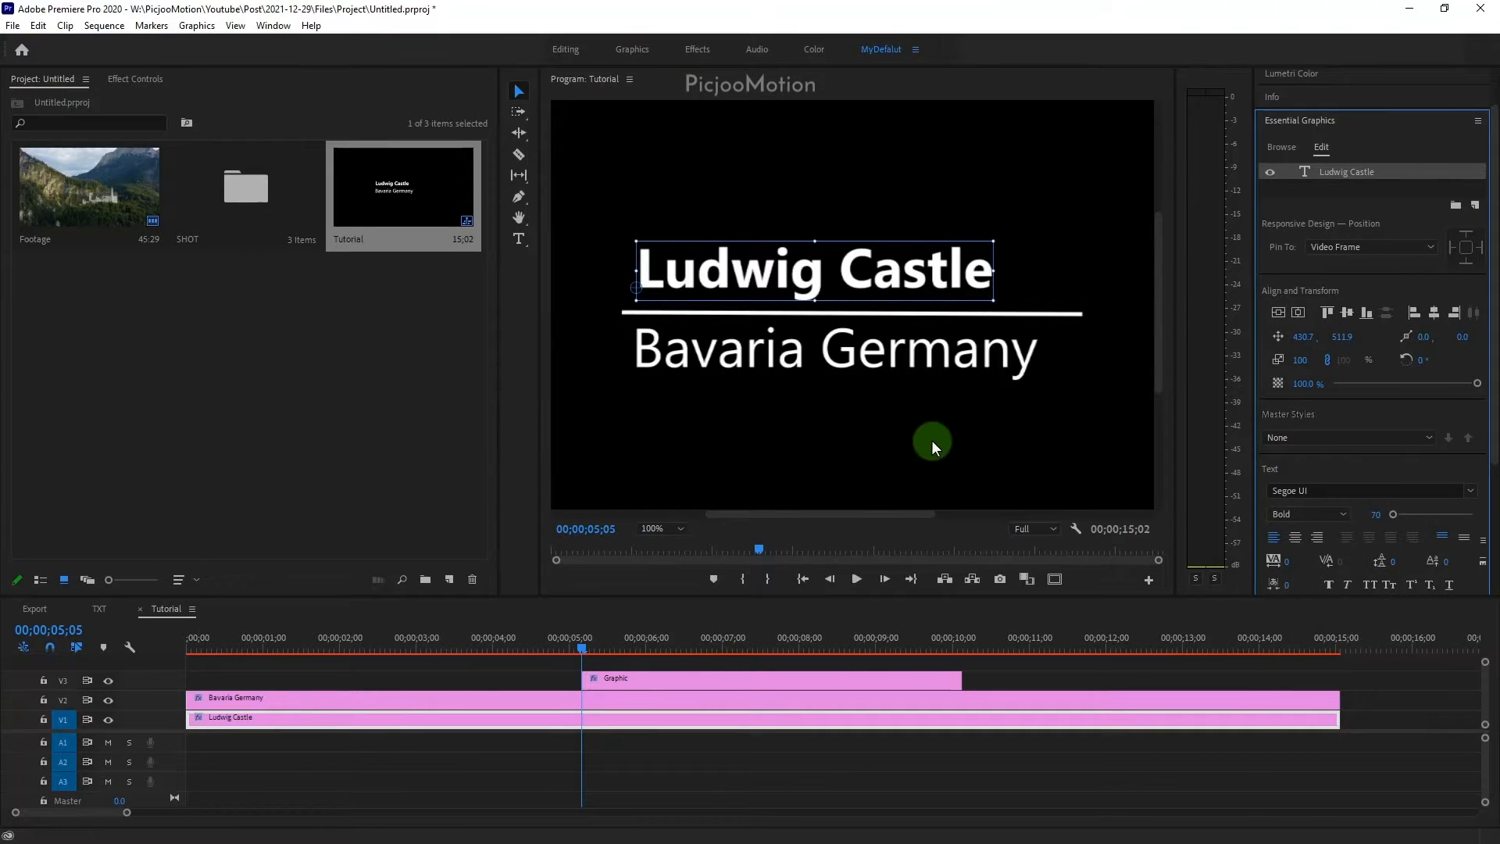
# Nudge the Bavaria Germany text slightly right so its left edge lines up with the bold text above
pyautogui.click(911, 419)
pyautogui.moveTo(740, 351); pyautogui.dragTo(747, 351)
pyautogui.click(775, 446)
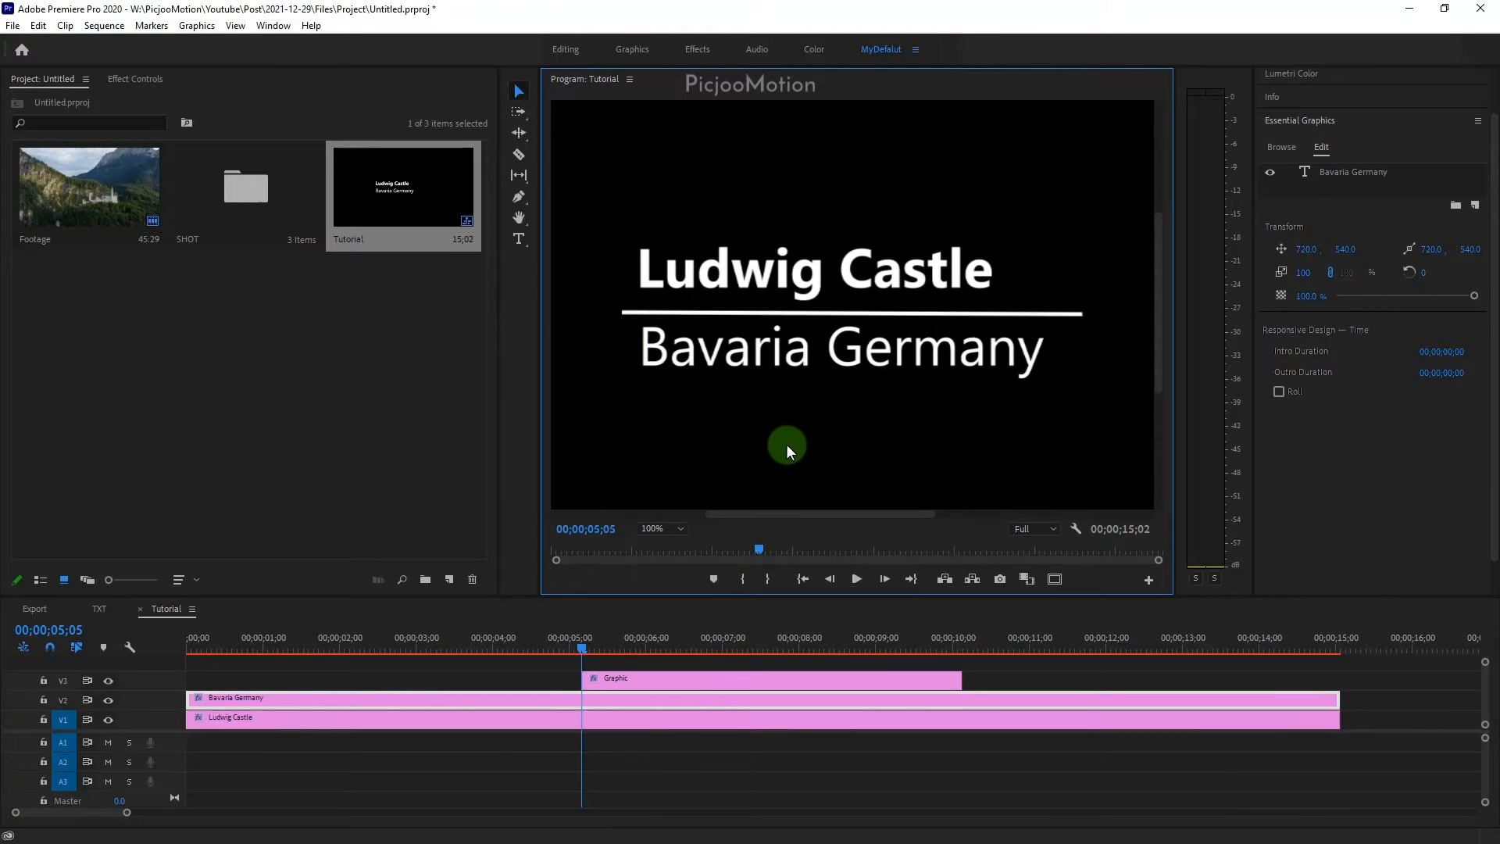
# Move the line's Graphic clip on V3 to the sequence start and extend it to match the length of the text clips
pyautogui.click(618, 678)
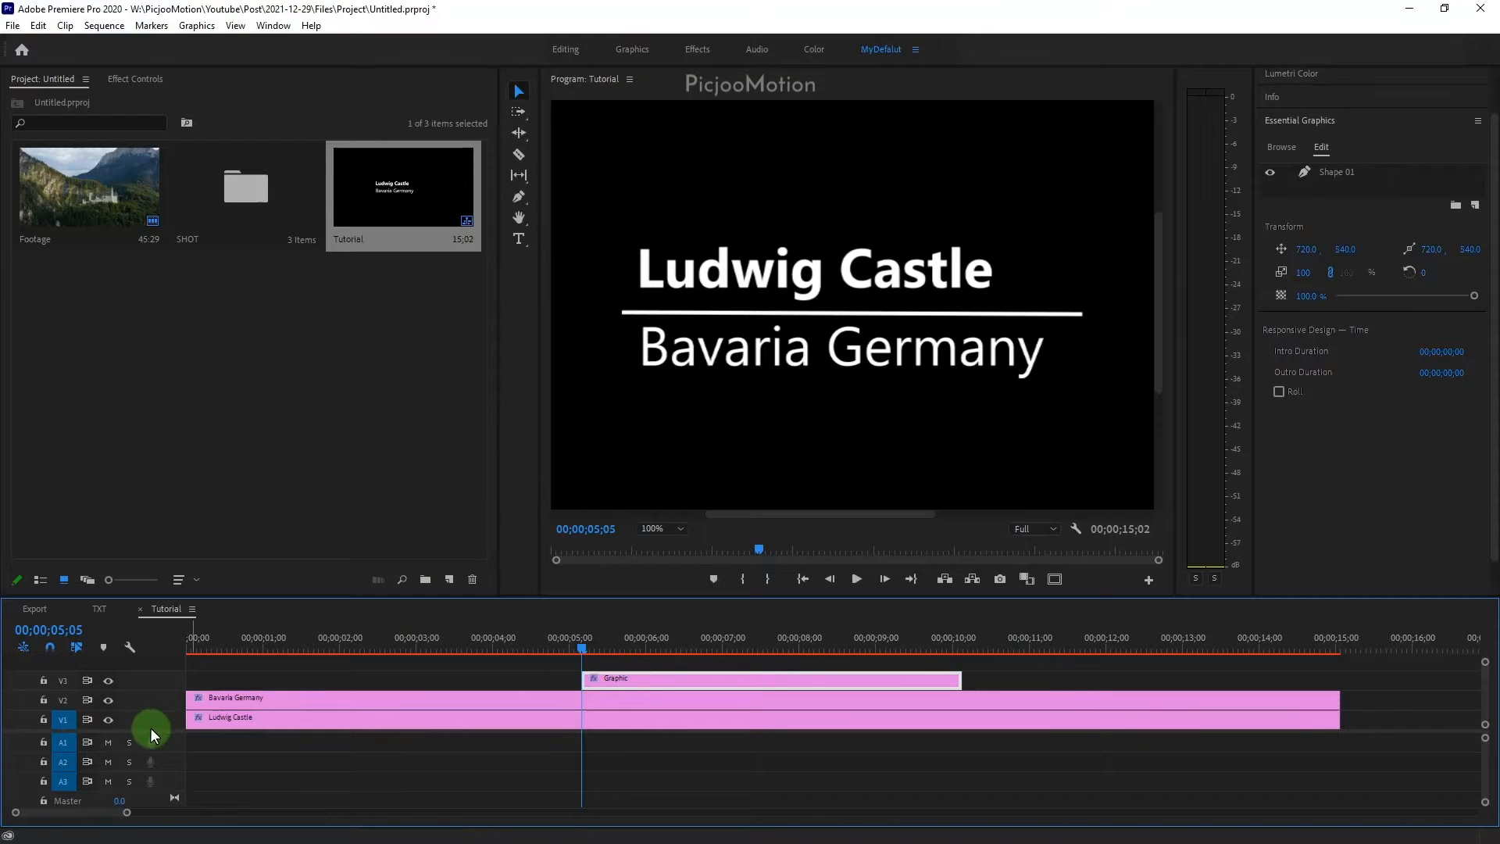
pyautogui.moveTo(612, 678); pyautogui.dragTo(221, 682)
pyautogui.moveTo(569, 680); pyautogui.dragTo(1341, 682)
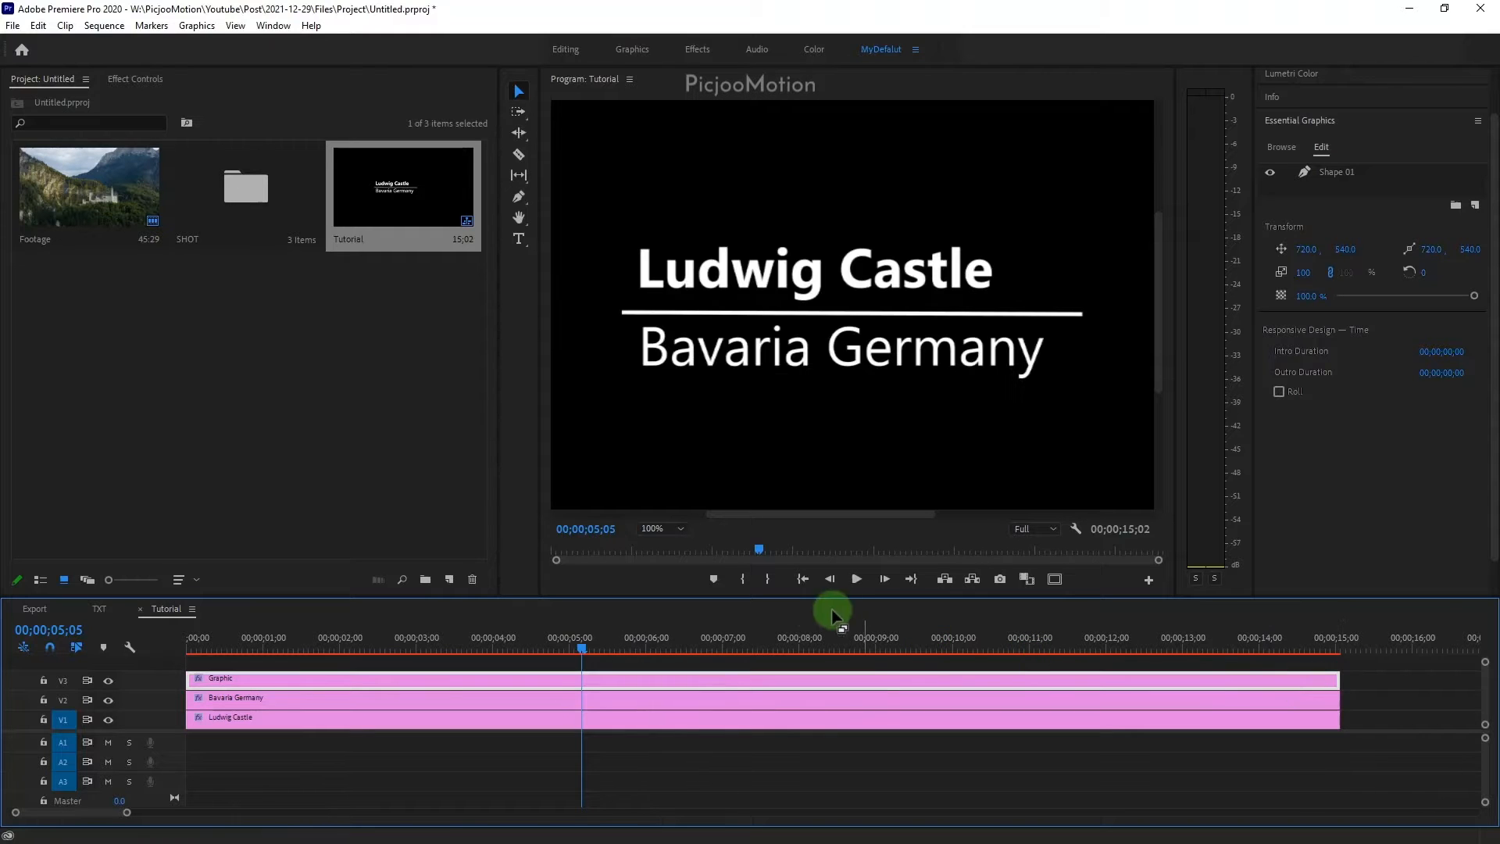
pyautogui.click(643, 776)
# Find the Crop video effect and apply it to the Graphic clip on V3
pyautogui.click(238, 680)
pyautogui.scroll(2, 1446, 152)
pyautogui.click(1365, 81)
pyautogui.click(1361, 99)
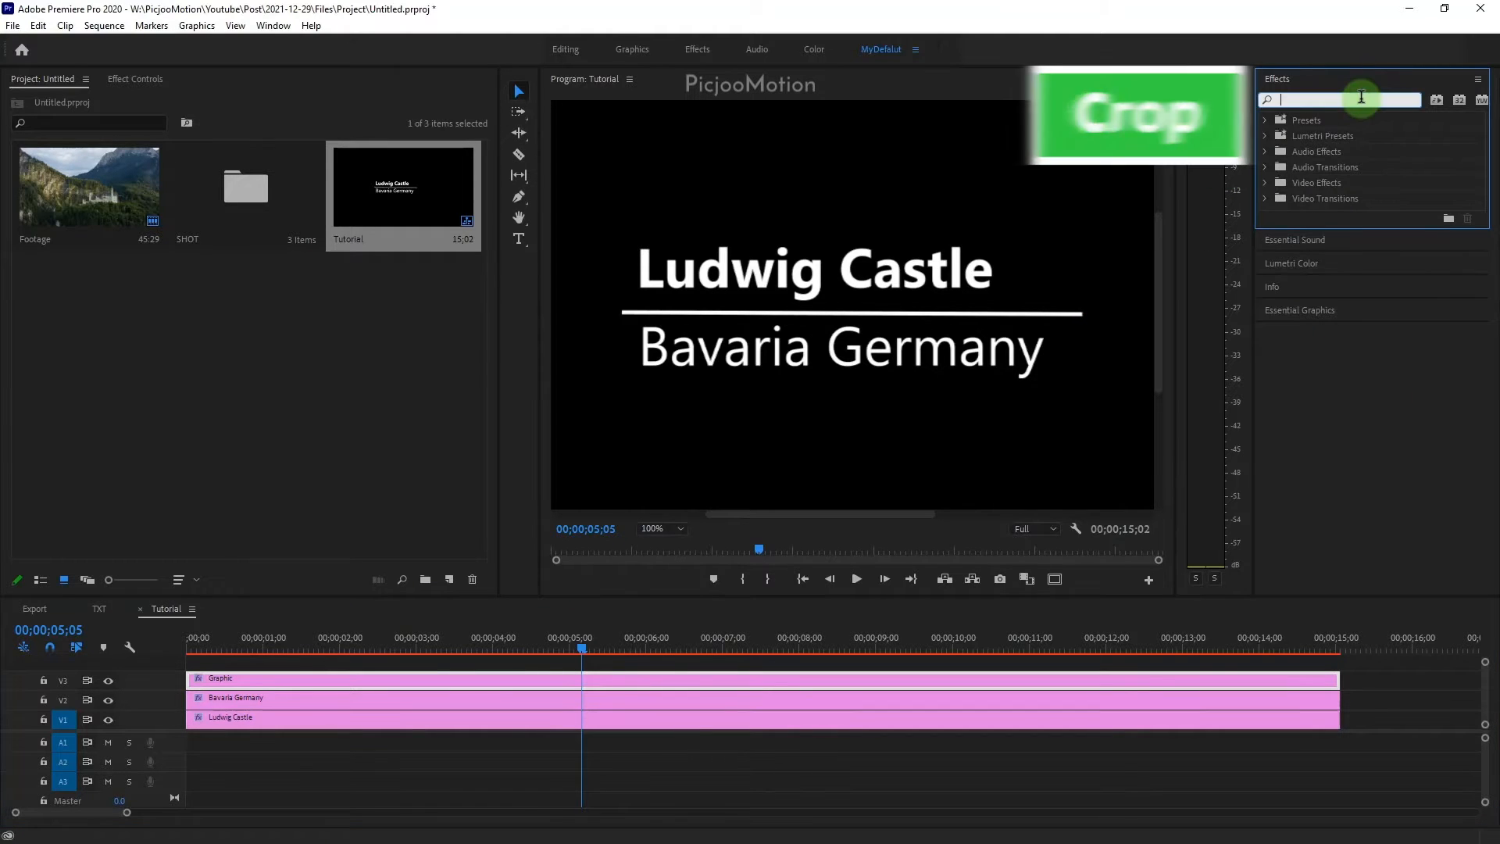
pyautogui.write('crop')
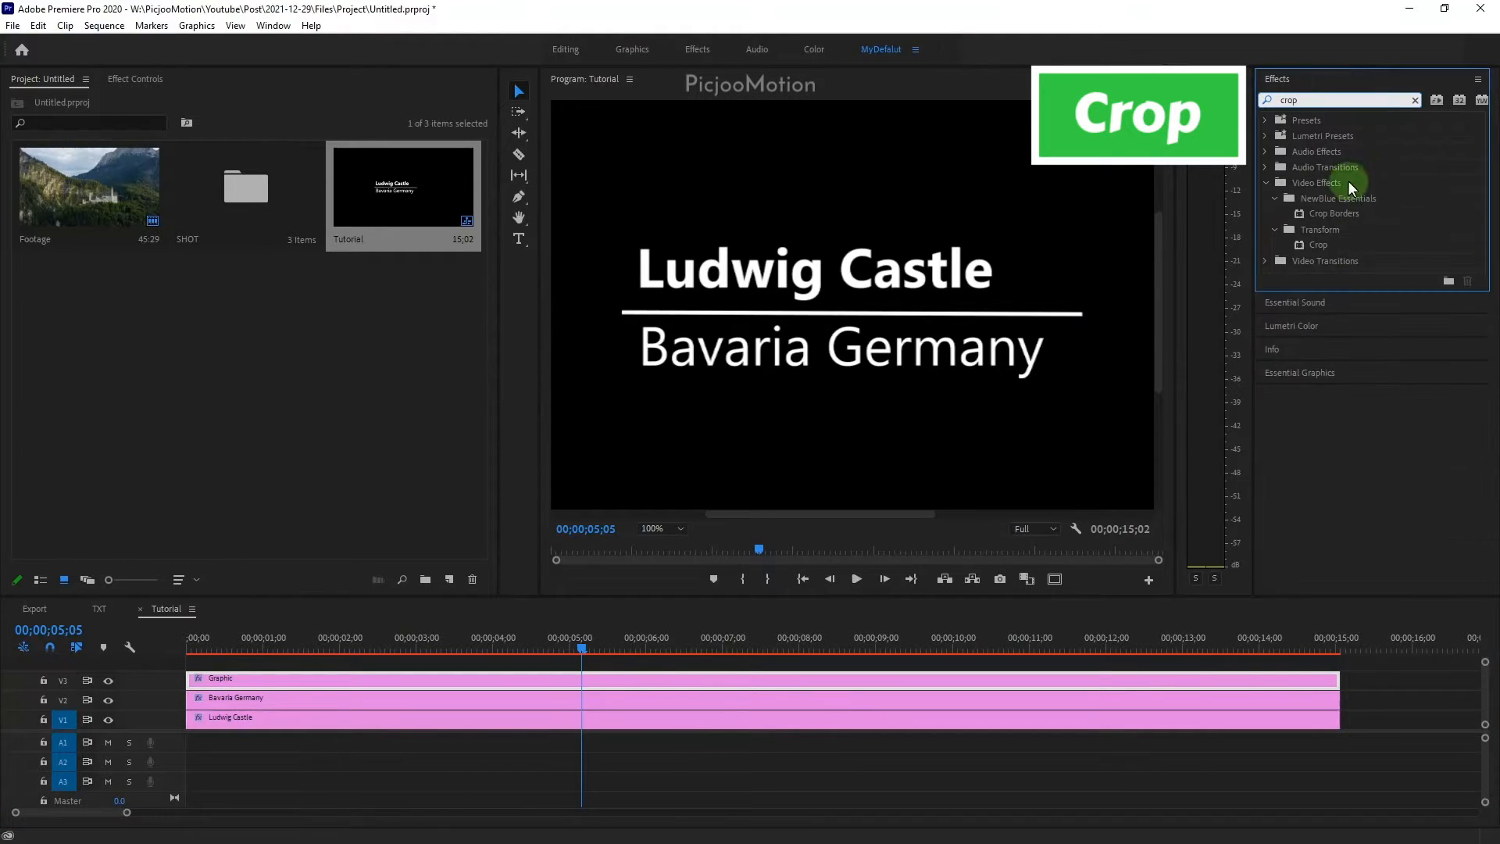
pyautogui.moveTo(1318, 247); pyautogui.dragTo(426, 695)
# Set the Crop effect's Right value to 72% on the Graphic clip
pyautogui.click(135, 79)
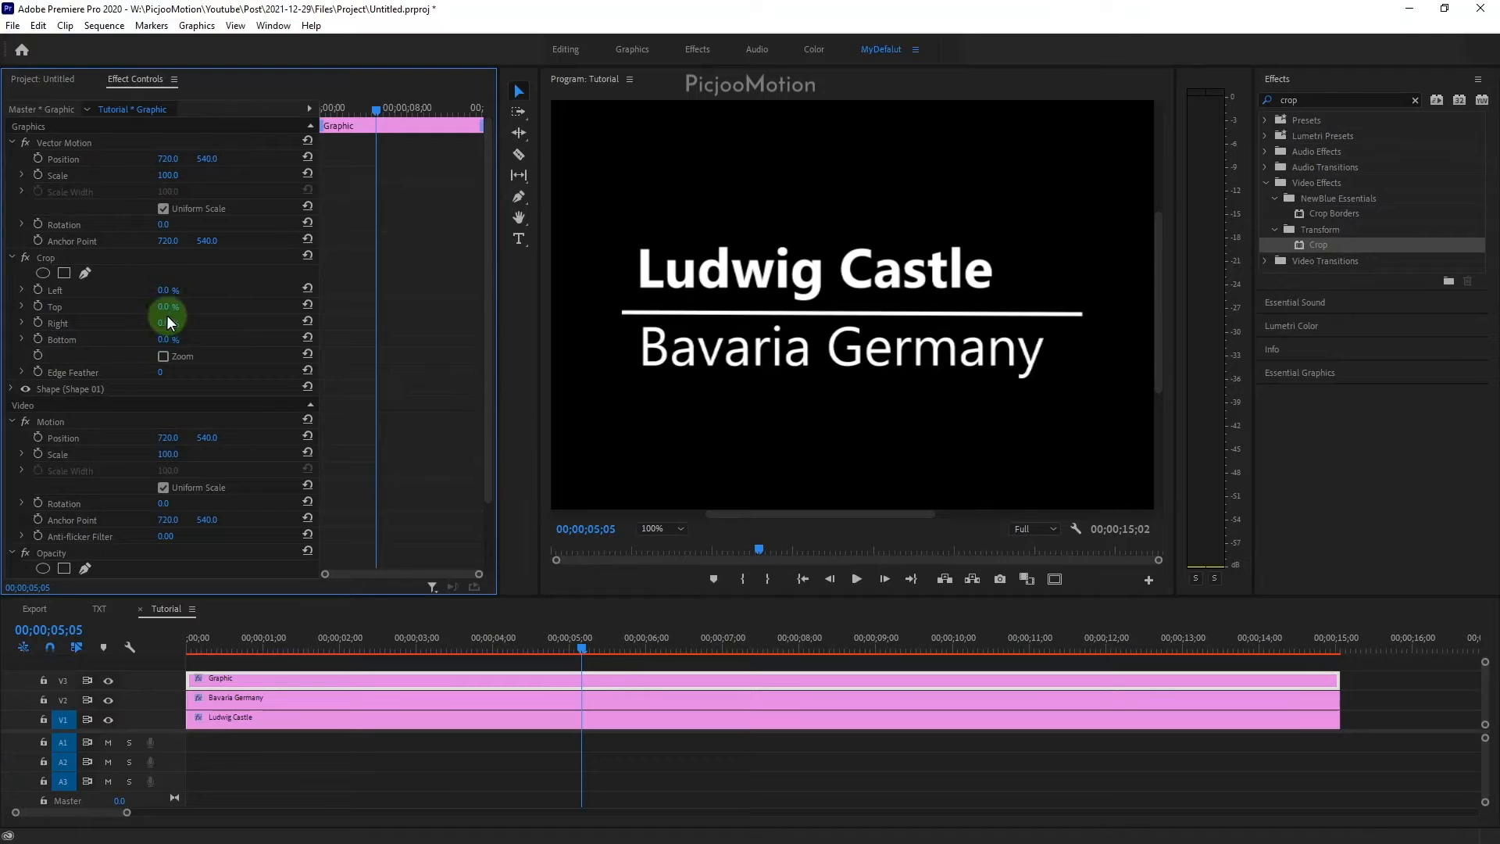
pyautogui.moveTo(166, 328)
pyautogui.mouseDown()
pyautogui.moveTo(200, 319)
pyautogui.moveTo(124, 325)
pyautogui.moveTo(160, 325)
pyautogui.mouseUp()
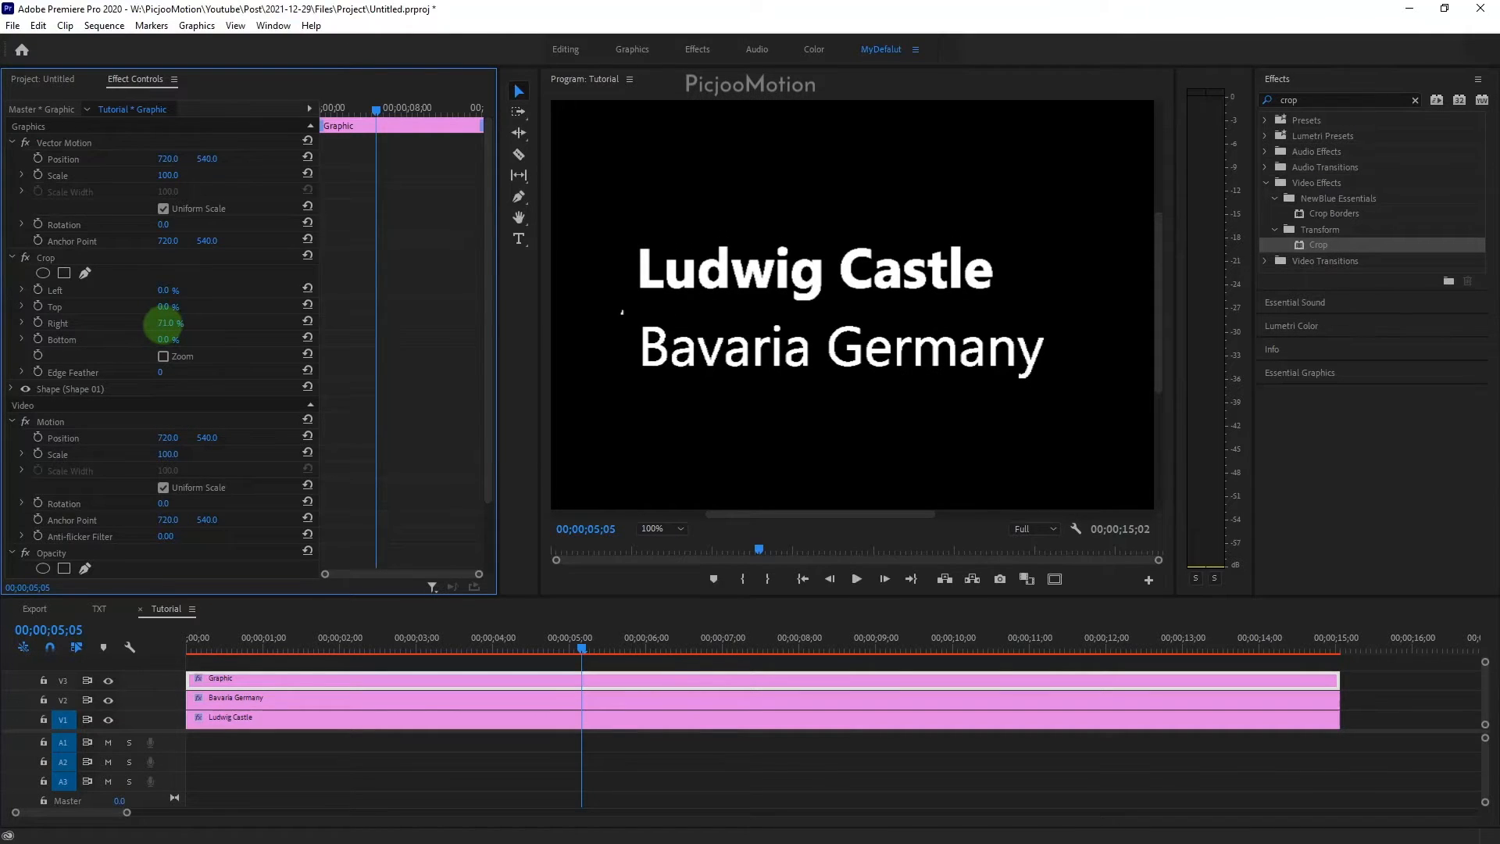
pyautogui.click(179, 324)
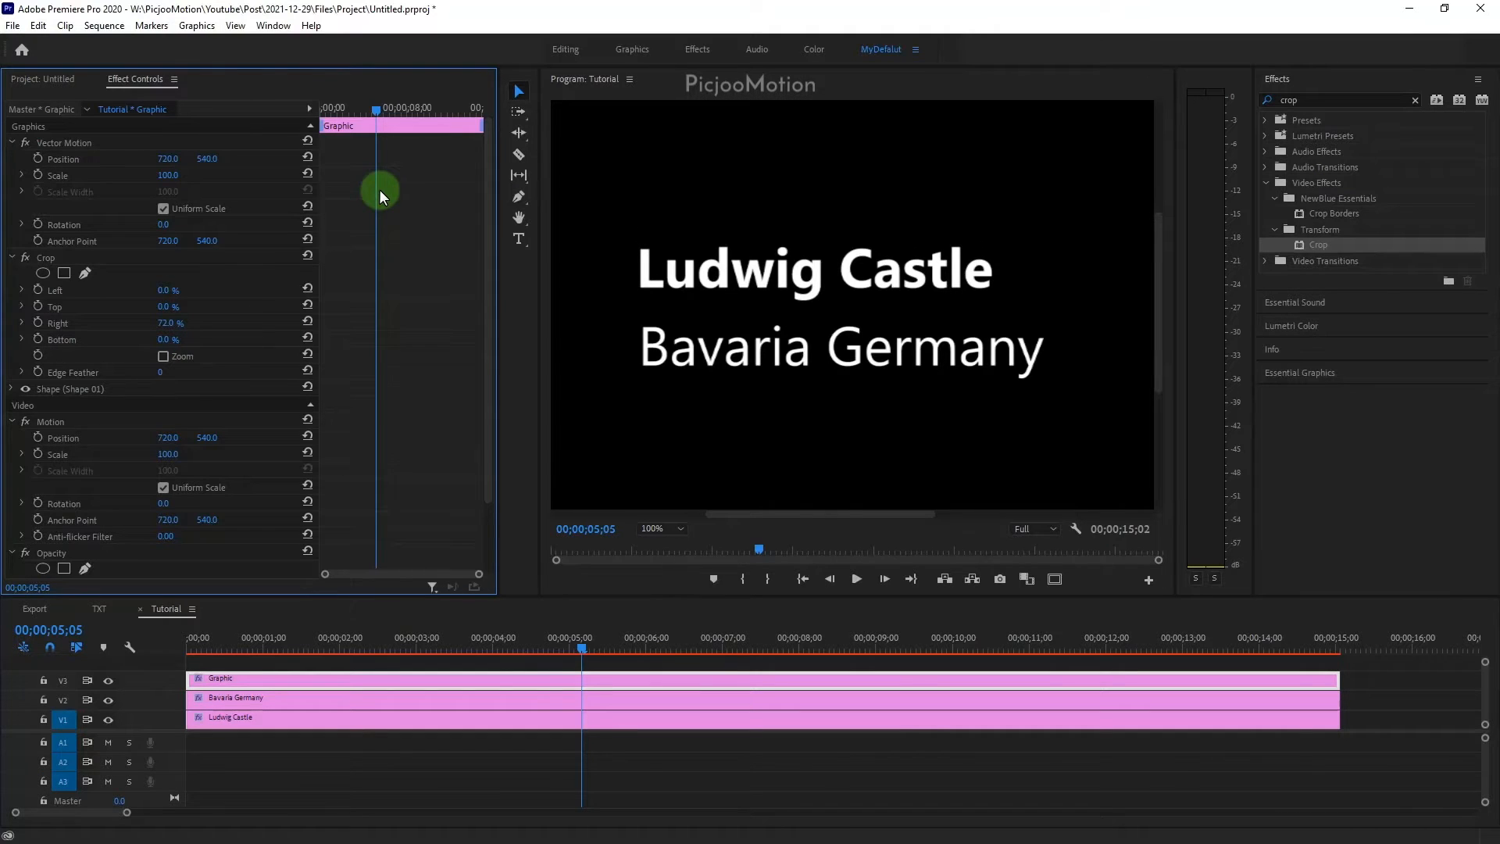
# Keyframe the Crop effect's Right value at 72% at the sequence start and reset it to its default at 00;00;01;00
pyautogui.moveTo(201, 650); pyautogui.dragTo(177, 651)
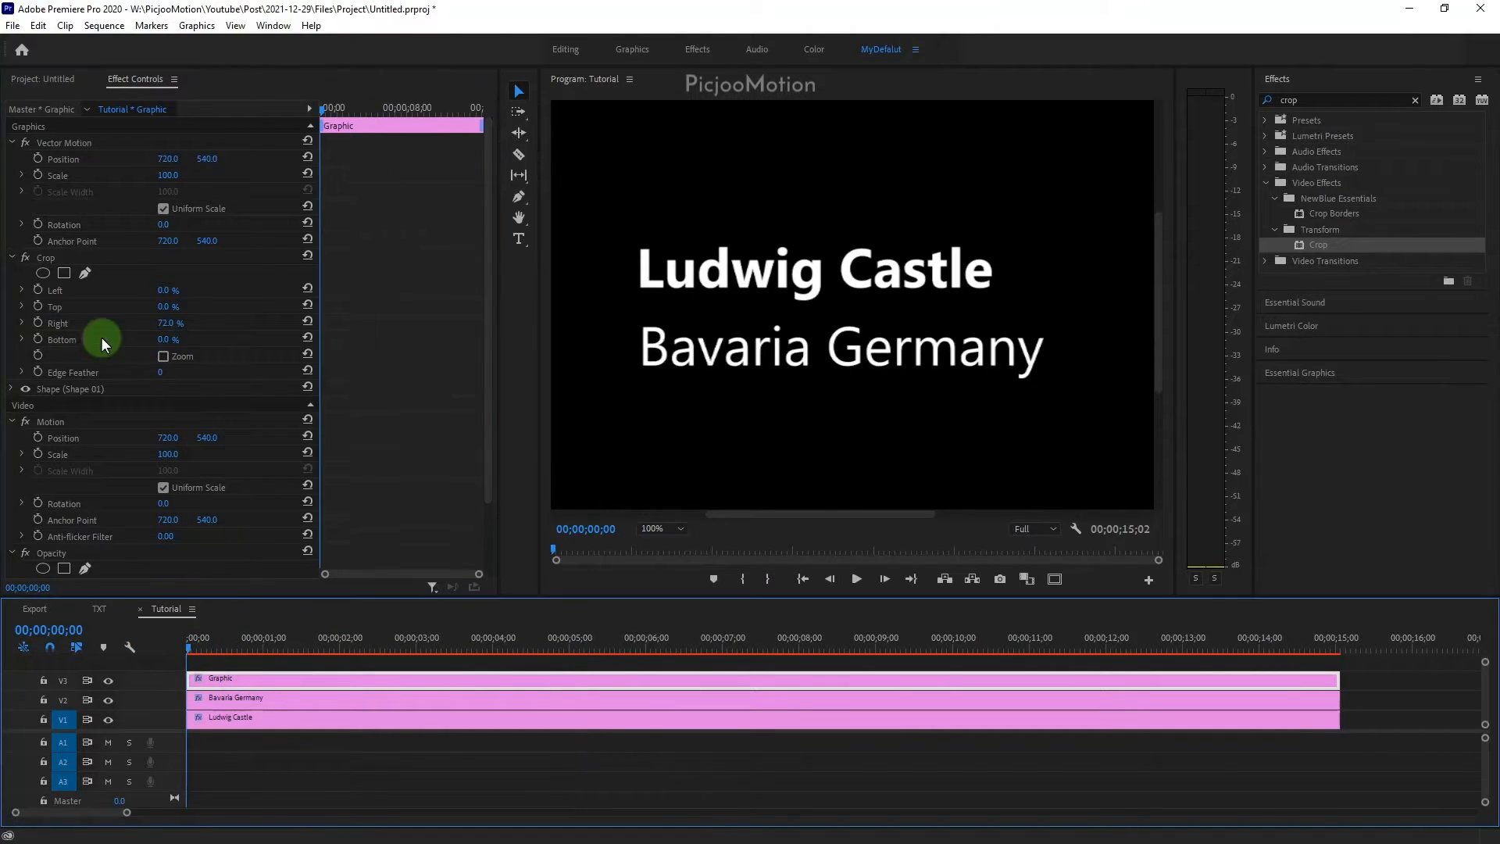
pyautogui.click(36, 321)
pyautogui.click(51, 628)
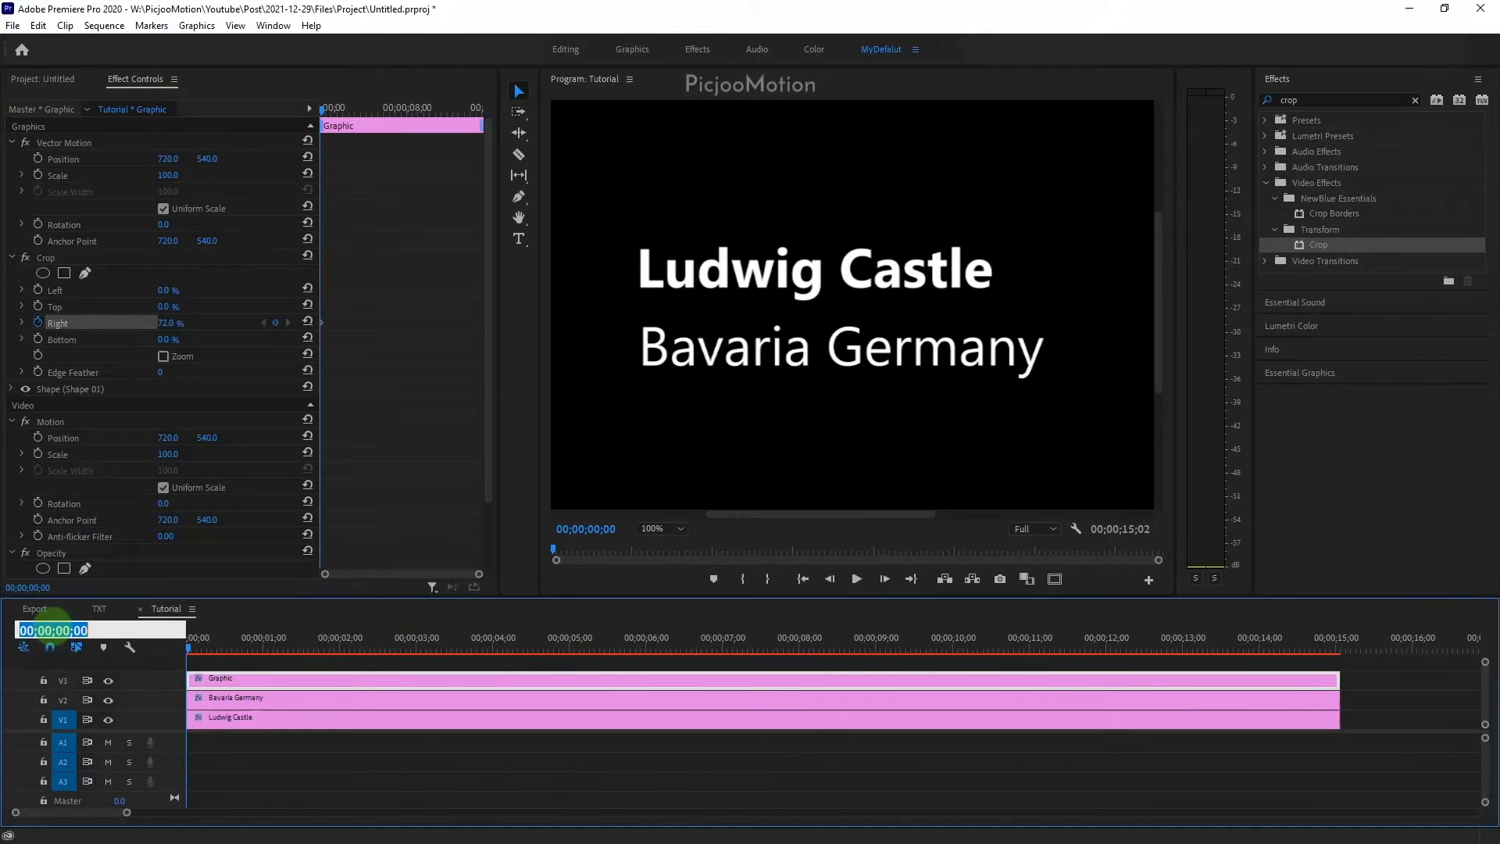
pyautogui.write('+100')
pyautogui.press('Return')
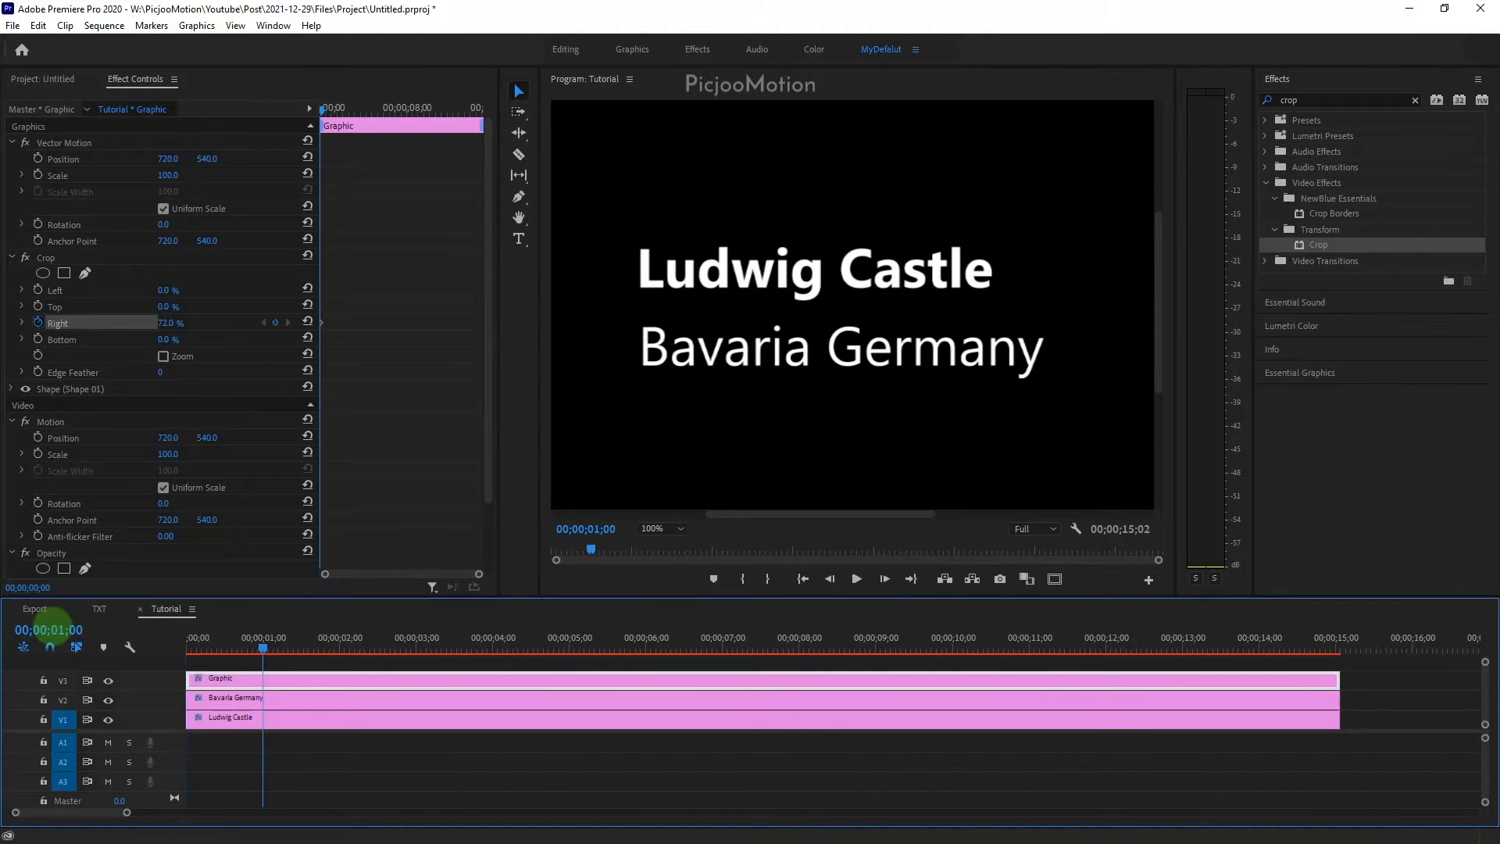
pyautogui.moveTo(480, 576); pyautogui.dragTo(390, 575)
pyautogui.click(307, 322)
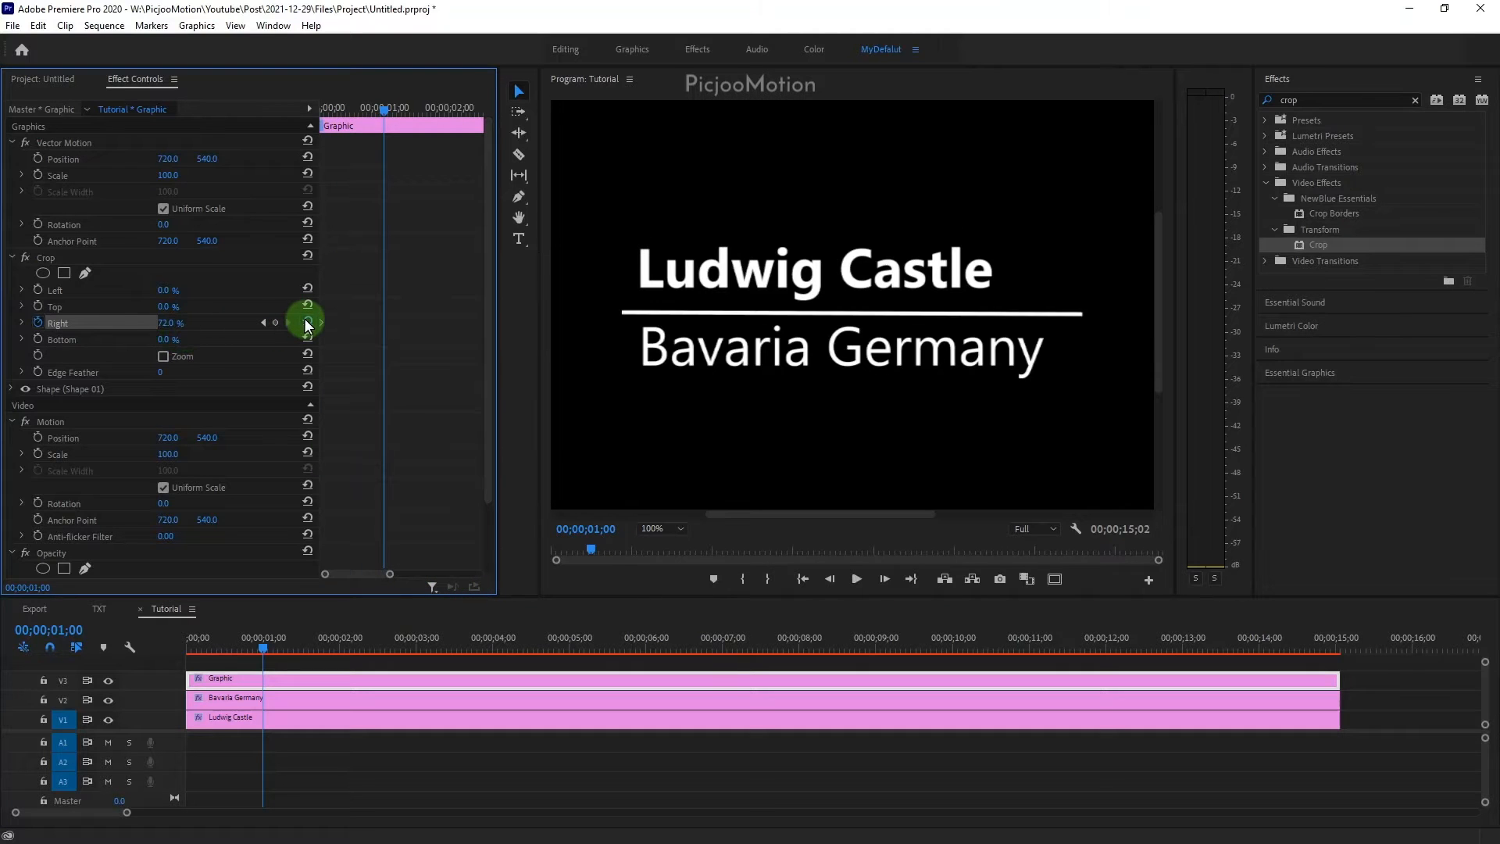
# Move the second Crop Right keyframe to about 00;00;01;15 and play the line reveal from the start
pyautogui.moveTo(382, 110); pyautogui.dragTo(416, 322)
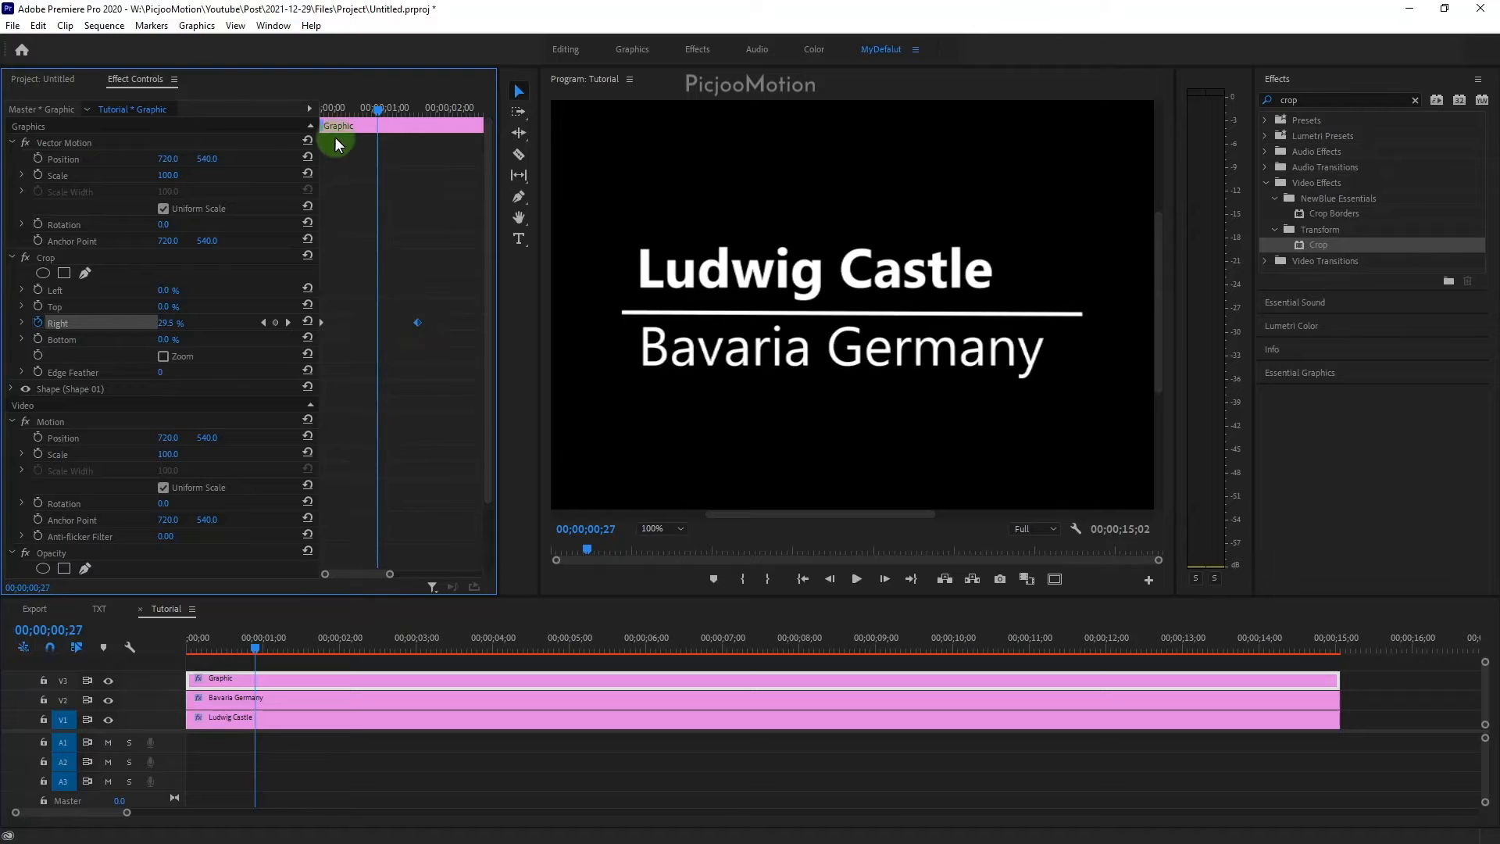
pyautogui.moveTo(332, 110); pyautogui.dragTo(301, 112)
pyautogui.press('space')
pyautogui.press('space')
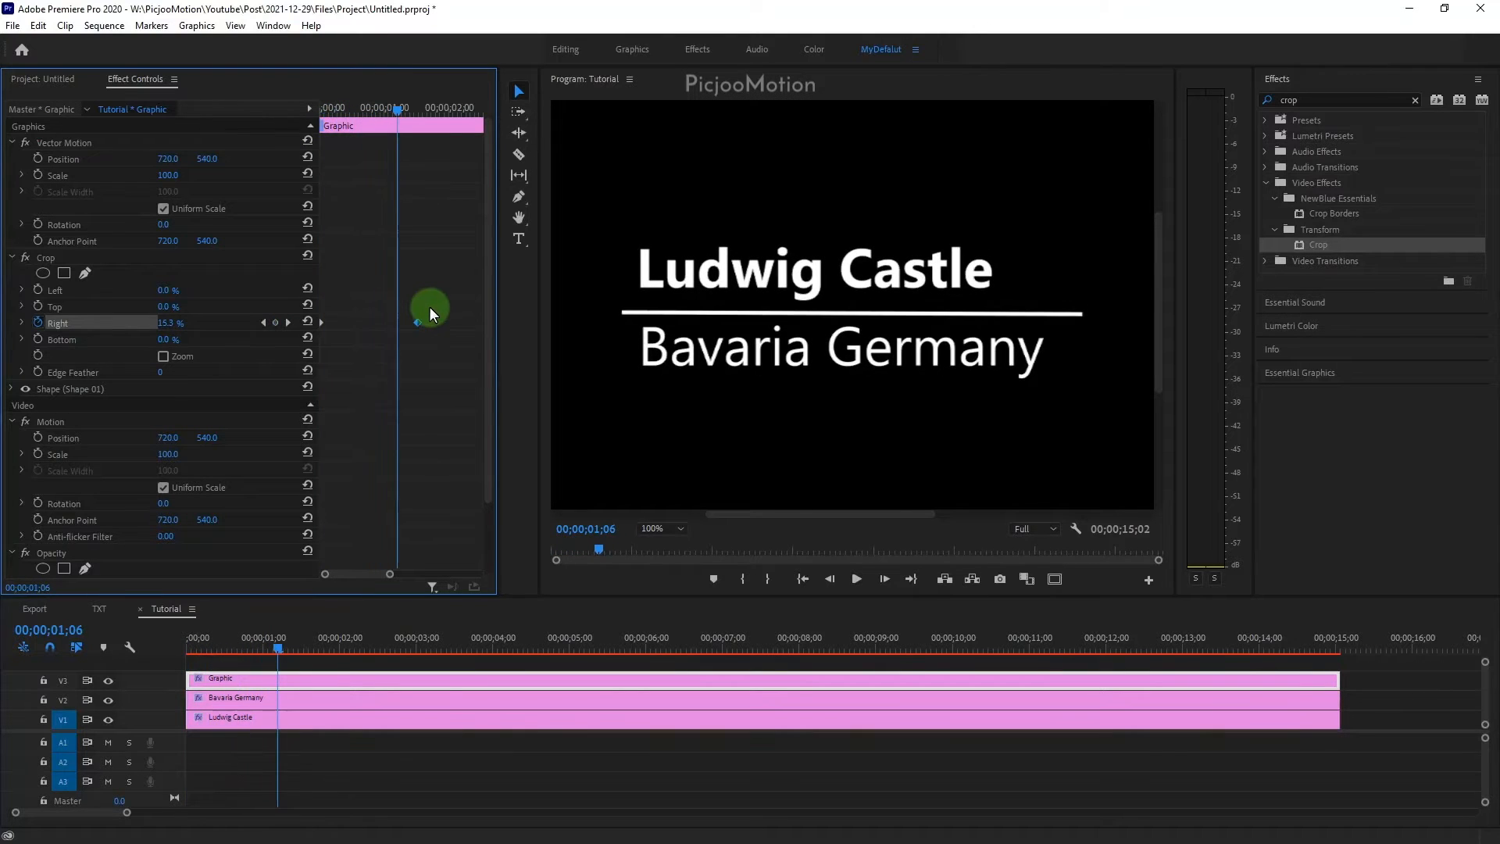
# Replace the end Crop Right keyframe with one of 34.2% created at 00;00;00;24, shift it slightly later and preview the reveal
pyautogui.moveTo(401, 110); pyautogui.dragTo(371, 109)
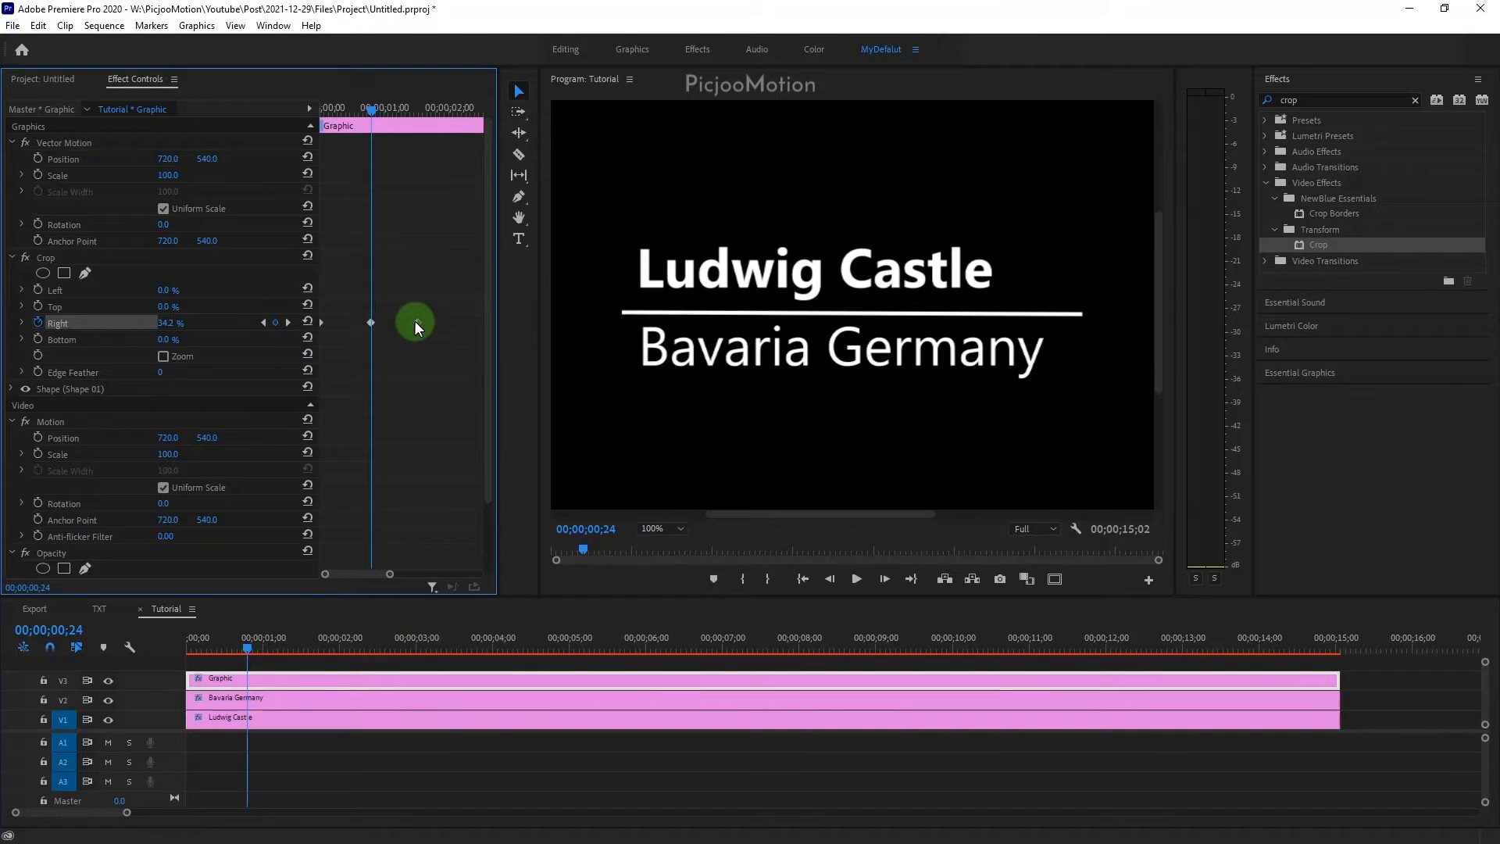
pyautogui.moveTo(371, 321); pyautogui.dragTo(395, 322)
pyautogui.moveTo(346, 110); pyautogui.dragTo(299, 115)
pyautogui.press('space')
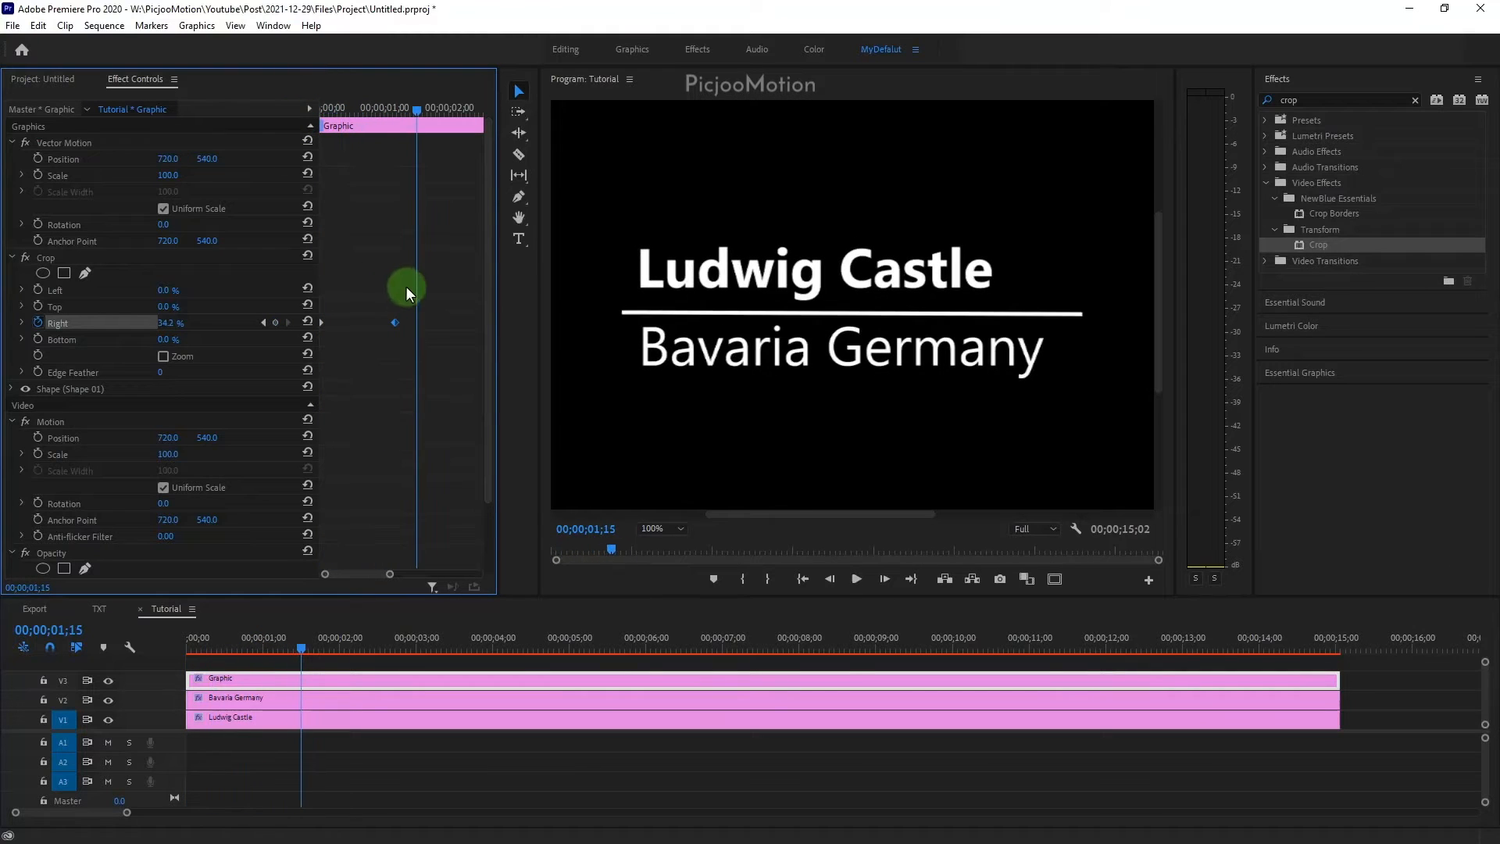
# Apply Ease In to both Crop Right keyframes and play the line reveal from the start
pyautogui.rightClick(395, 322)
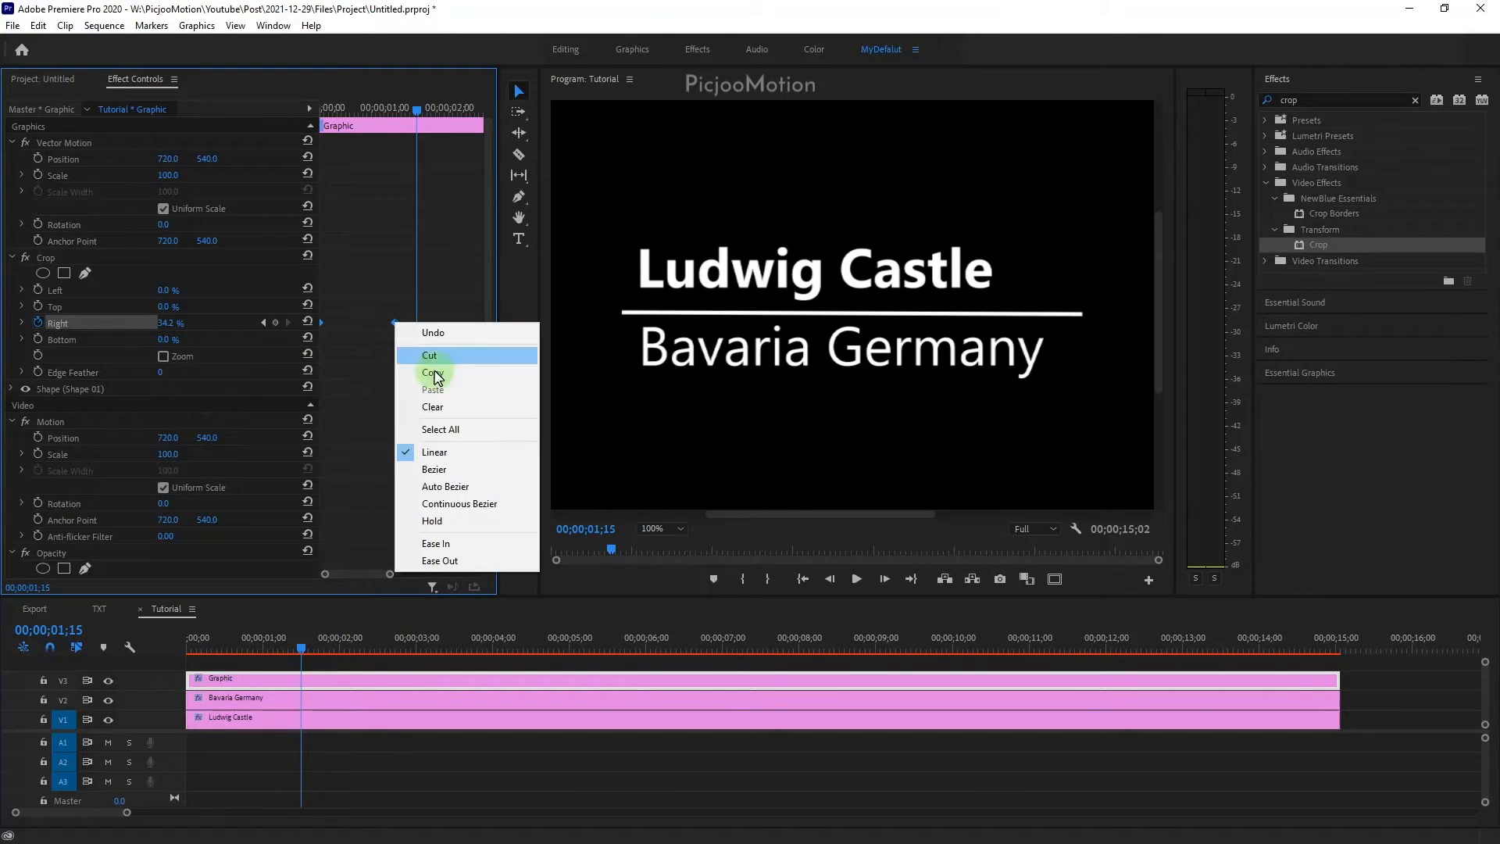
pyautogui.click(436, 543)
pyautogui.moveTo(348, 118); pyautogui.dragTo(285, 117)
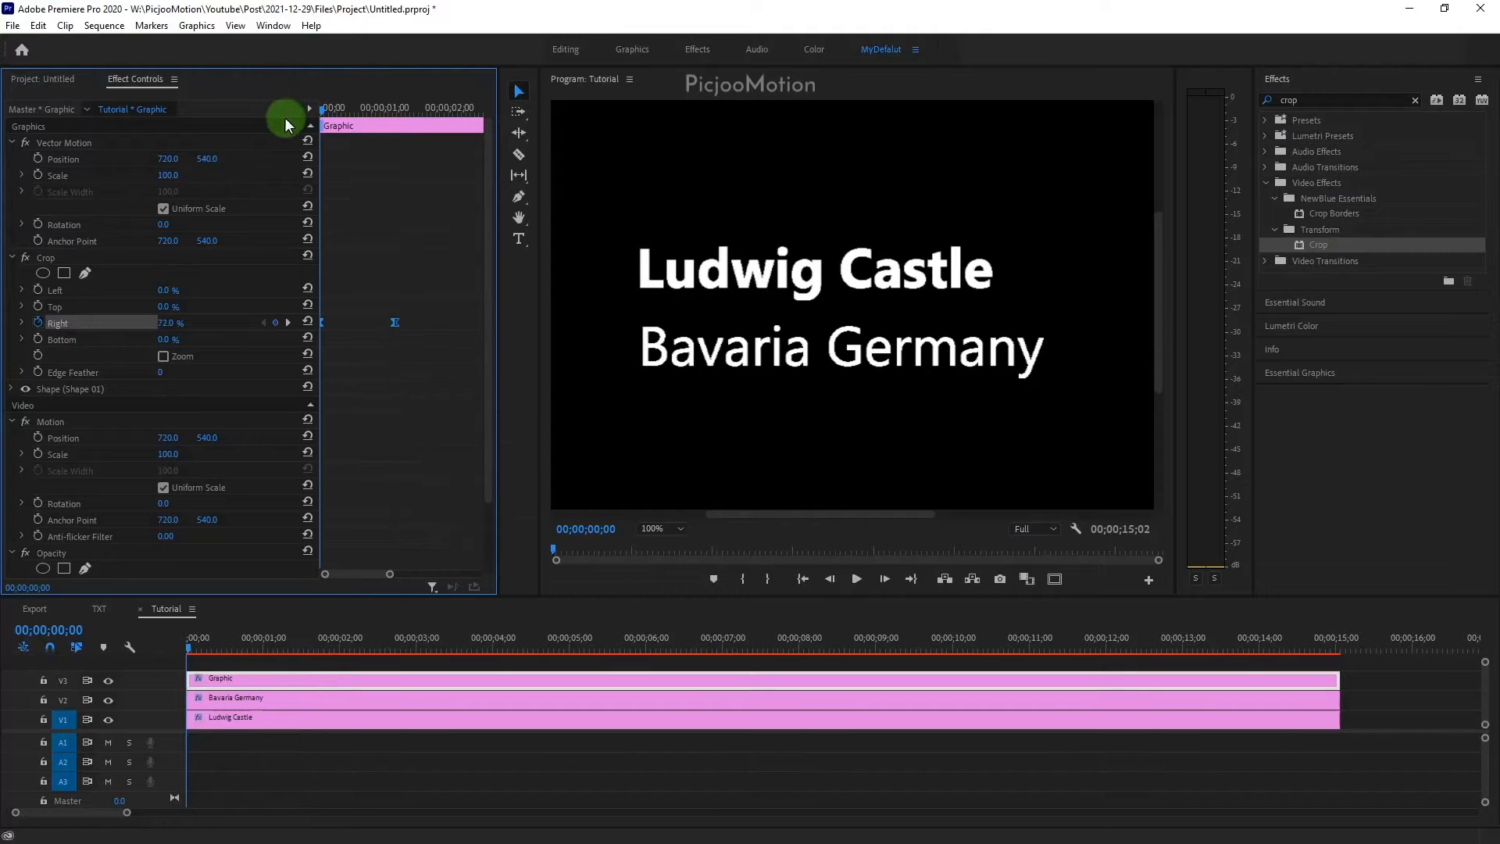
pyautogui.press('space')
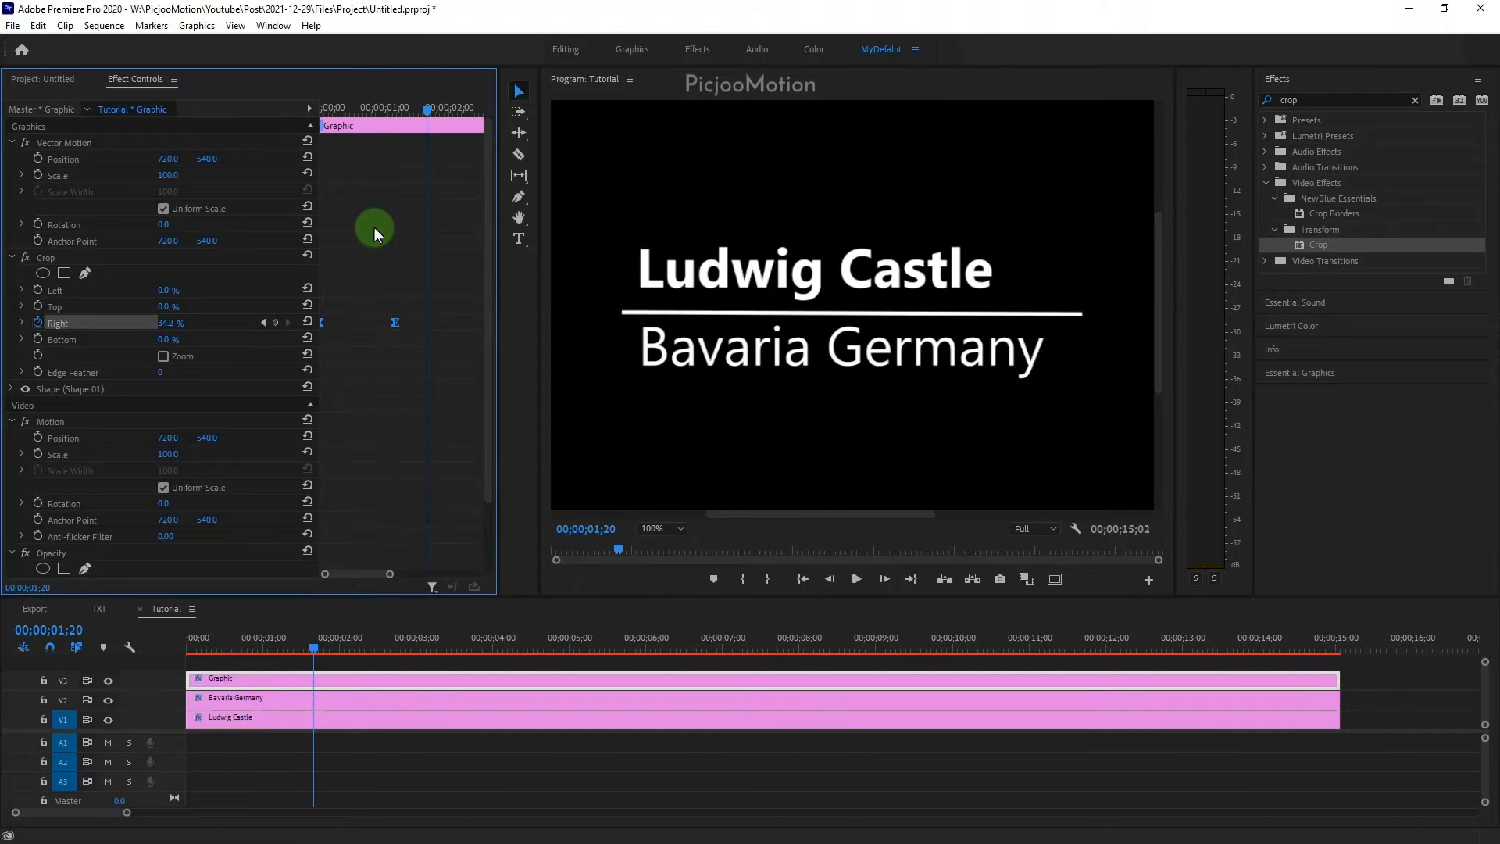
# Trim the starts of the Bavaria Germany and Ludwig Castle clips to 00;00;00;28
pyautogui.moveTo(392, 109)
pyautogui.mouseDown()
pyautogui.moveTo(407, 115)
pyautogui.moveTo(381, 124)
pyautogui.mouseUp()
pyautogui.click(415, 453)
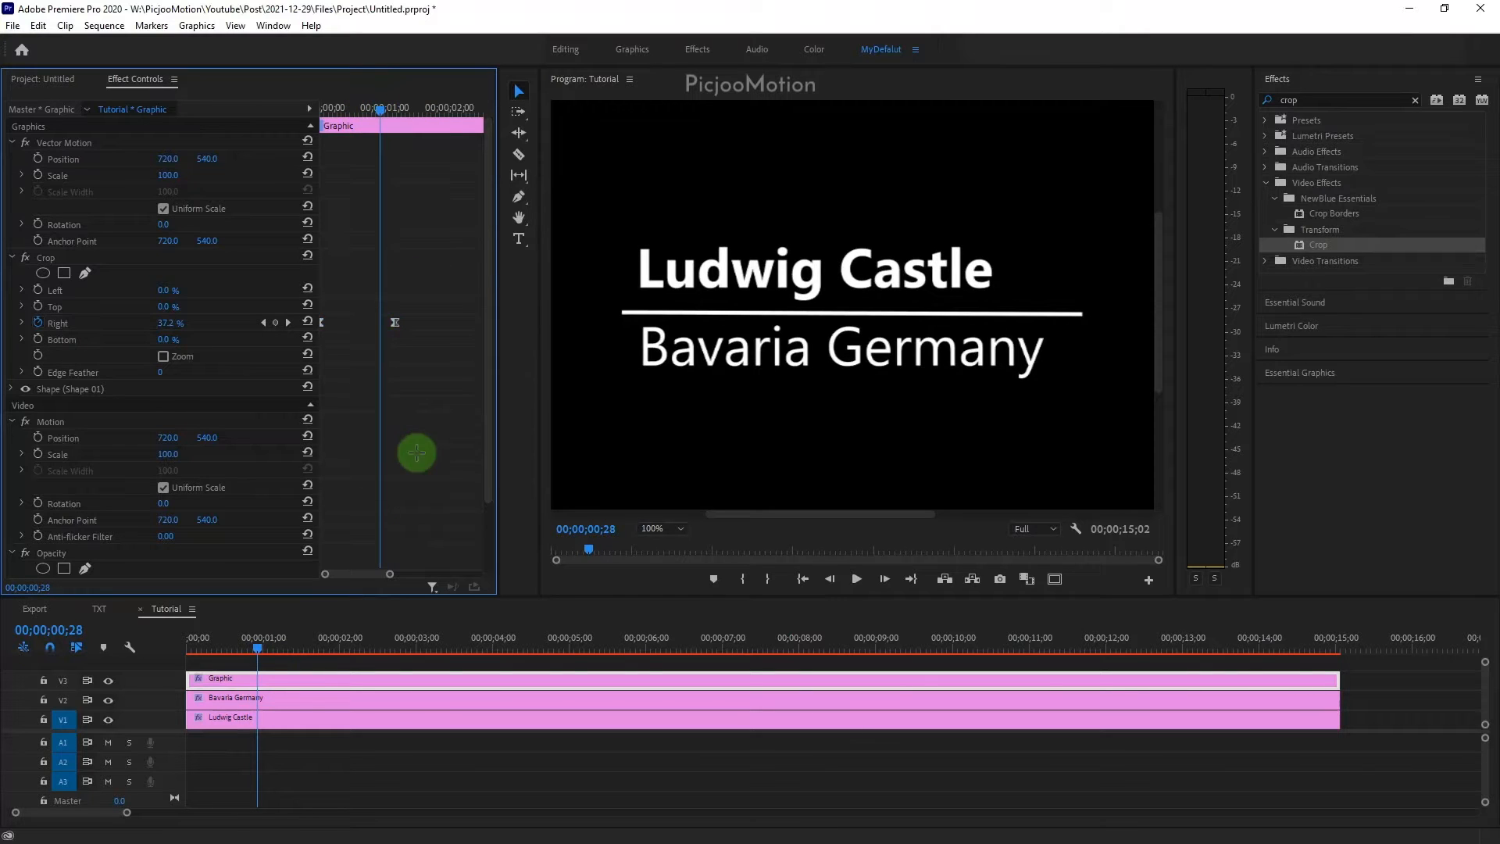
pyautogui.click(273, 705)
pyautogui.moveTo(188, 697); pyautogui.dragTo(257, 717)
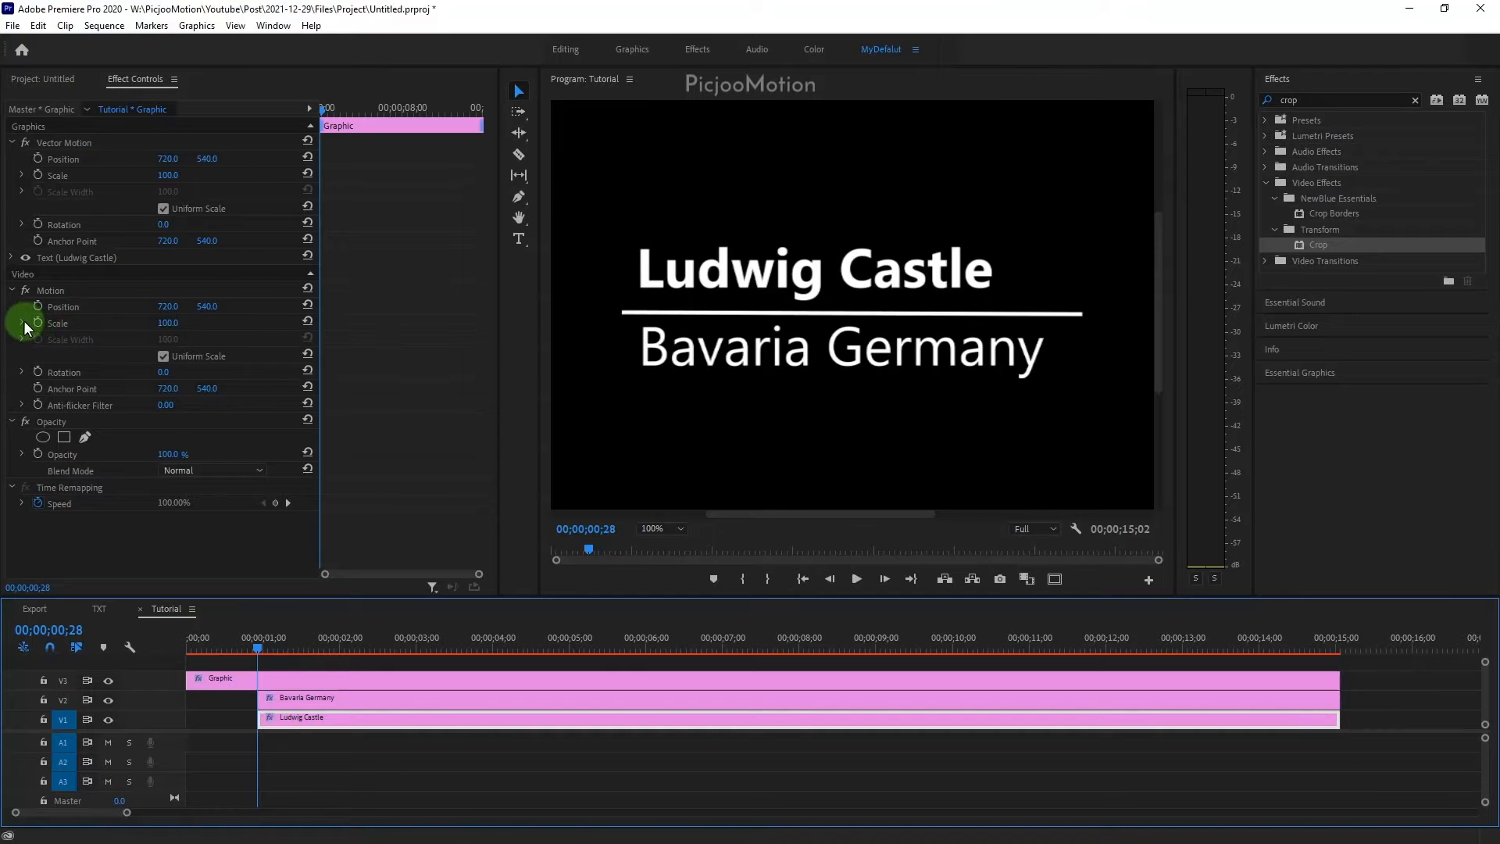
# Add a rectangular opacity mask around the Ludwig Castle text, with its lower edge on the dividing line and spanning the line's full width
pyautogui.click(64, 437)
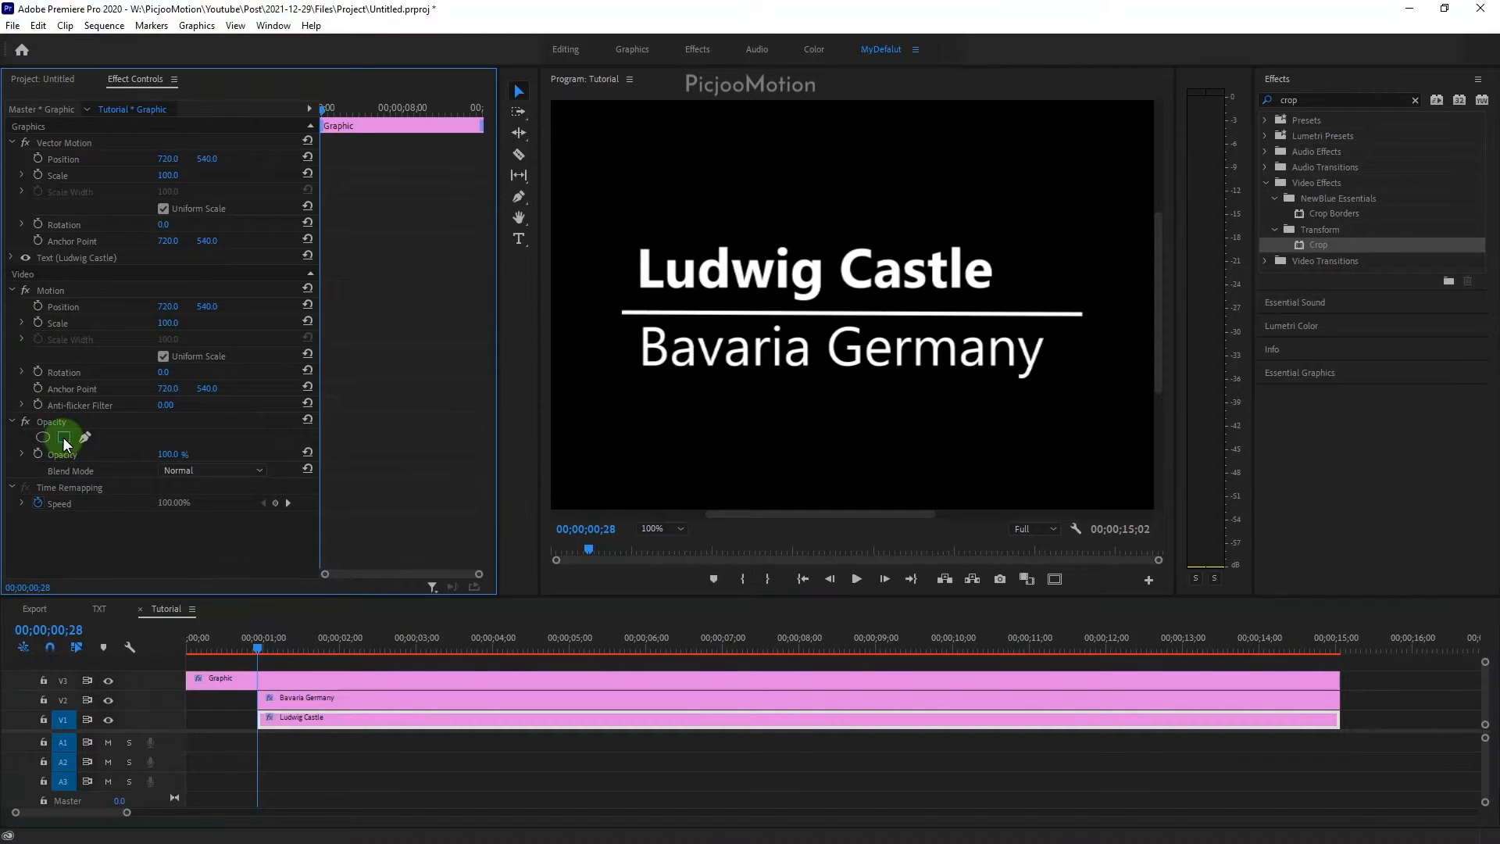
pyautogui.click(871, 277)
pyautogui.moveTo(872, 278); pyautogui.dragTo(803, 195)
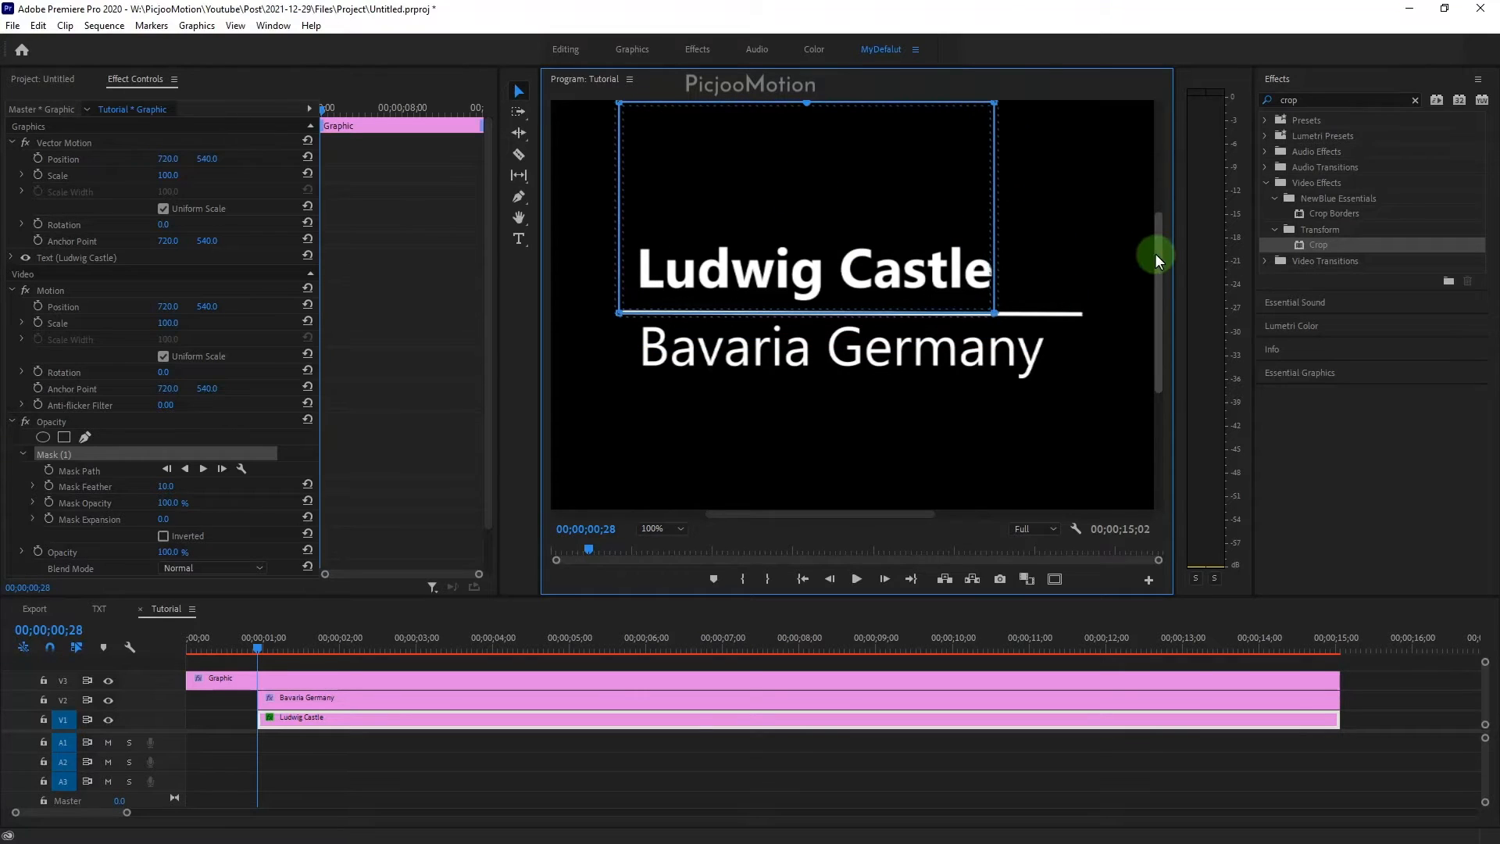
pyautogui.moveTo(1158, 259); pyautogui.dragTo(1158, 229)
pyautogui.moveTo(1033, 172); pyautogui.dragTo(1093, 174)
pyautogui.moveTo(1008, 385); pyautogui.dragTo(1083, 385)
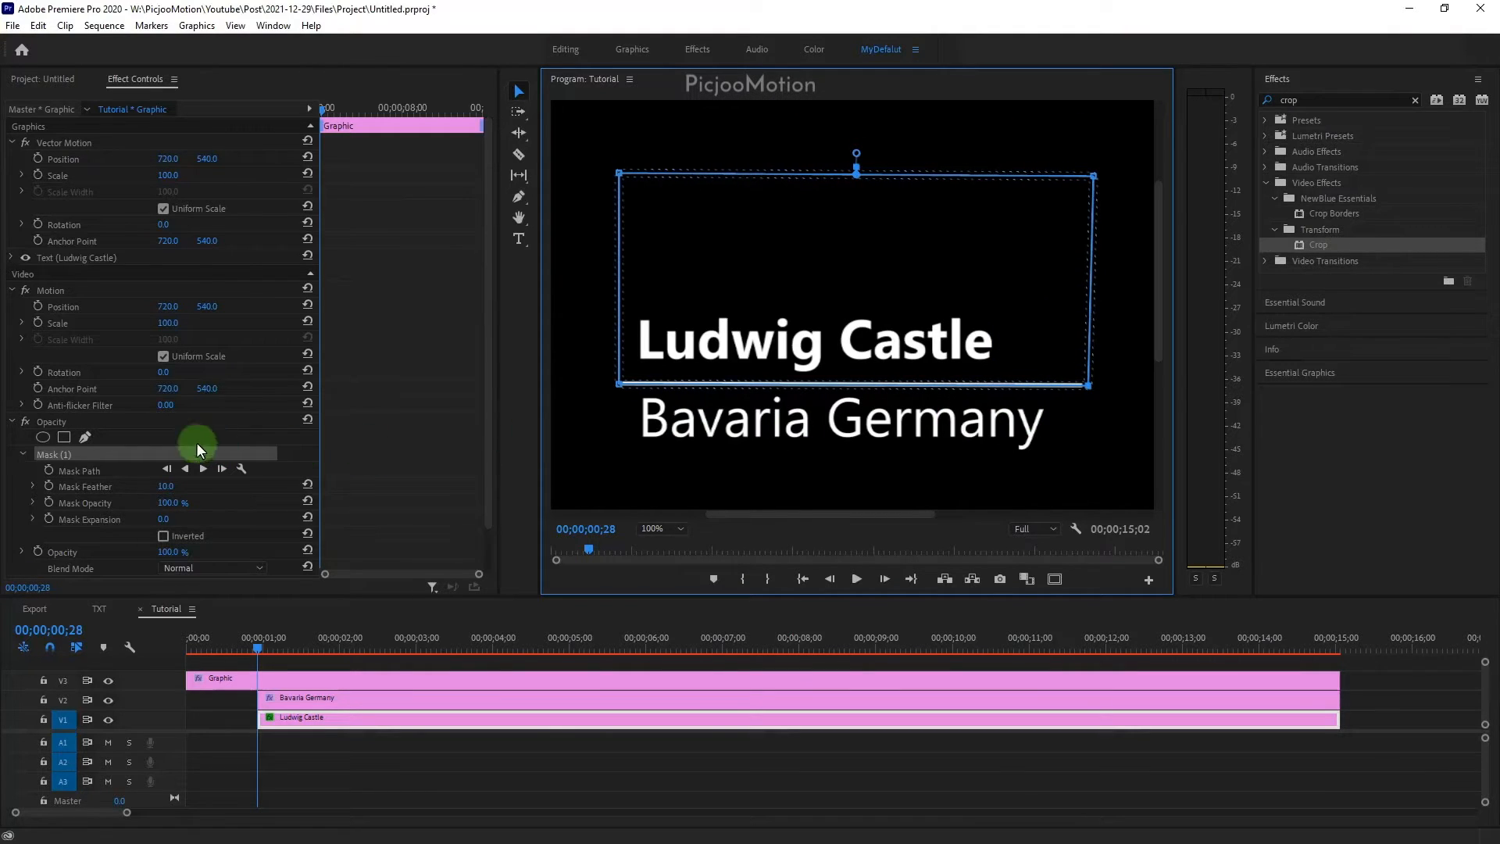
# Animate Ludwig Castle's Vector Motion Position from 720, 633 at 00;00;00;28 to 720, 540 at 00;00;02;28
pyautogui.moveTo(212, 159); pyautogui.dragTo(262, 169)
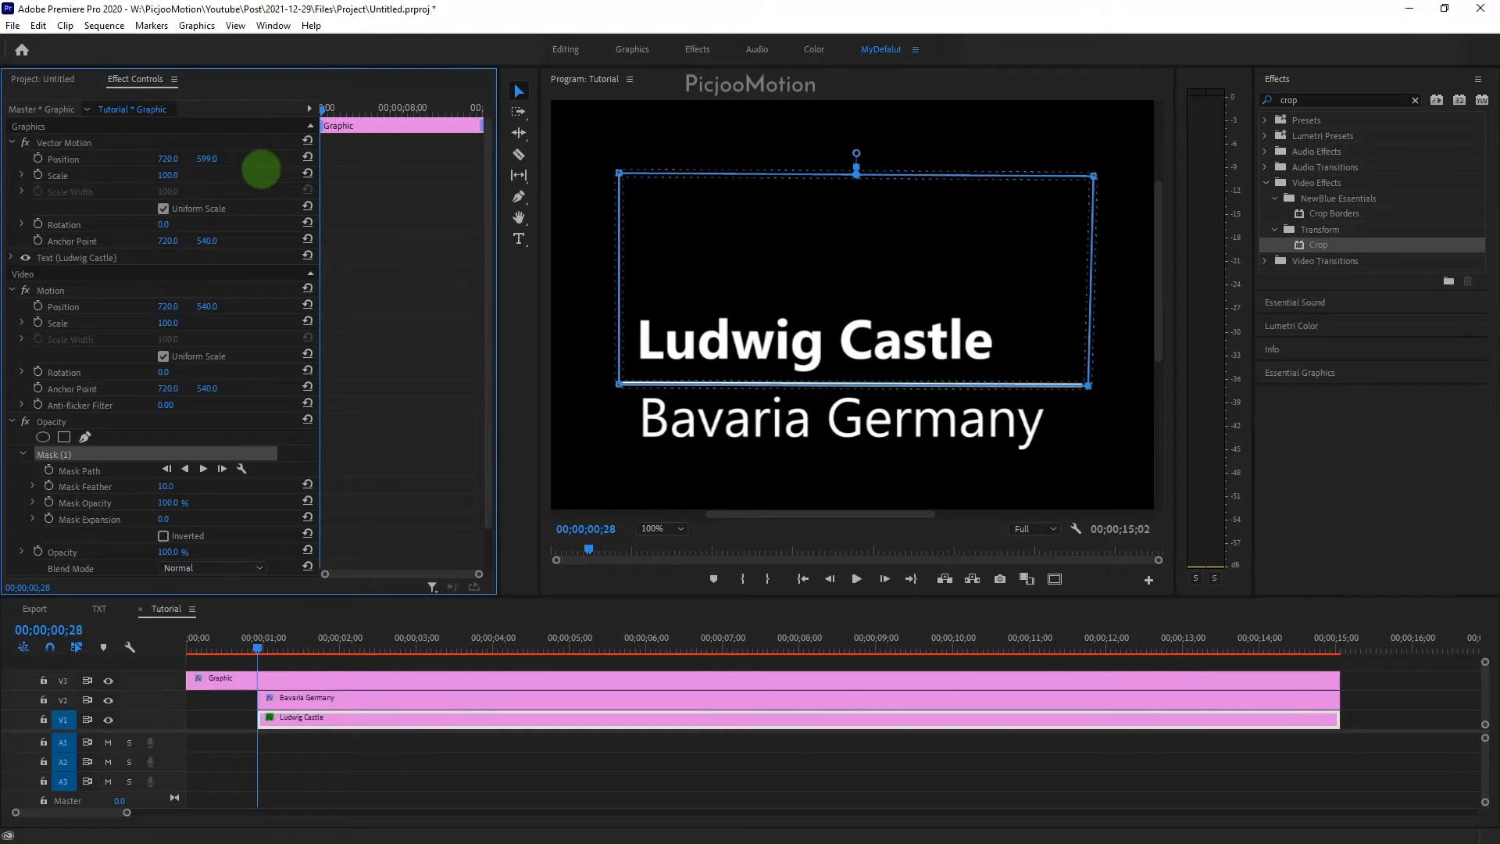
pyautogui.click(37, 158)
pyautogui.click(50, 631)
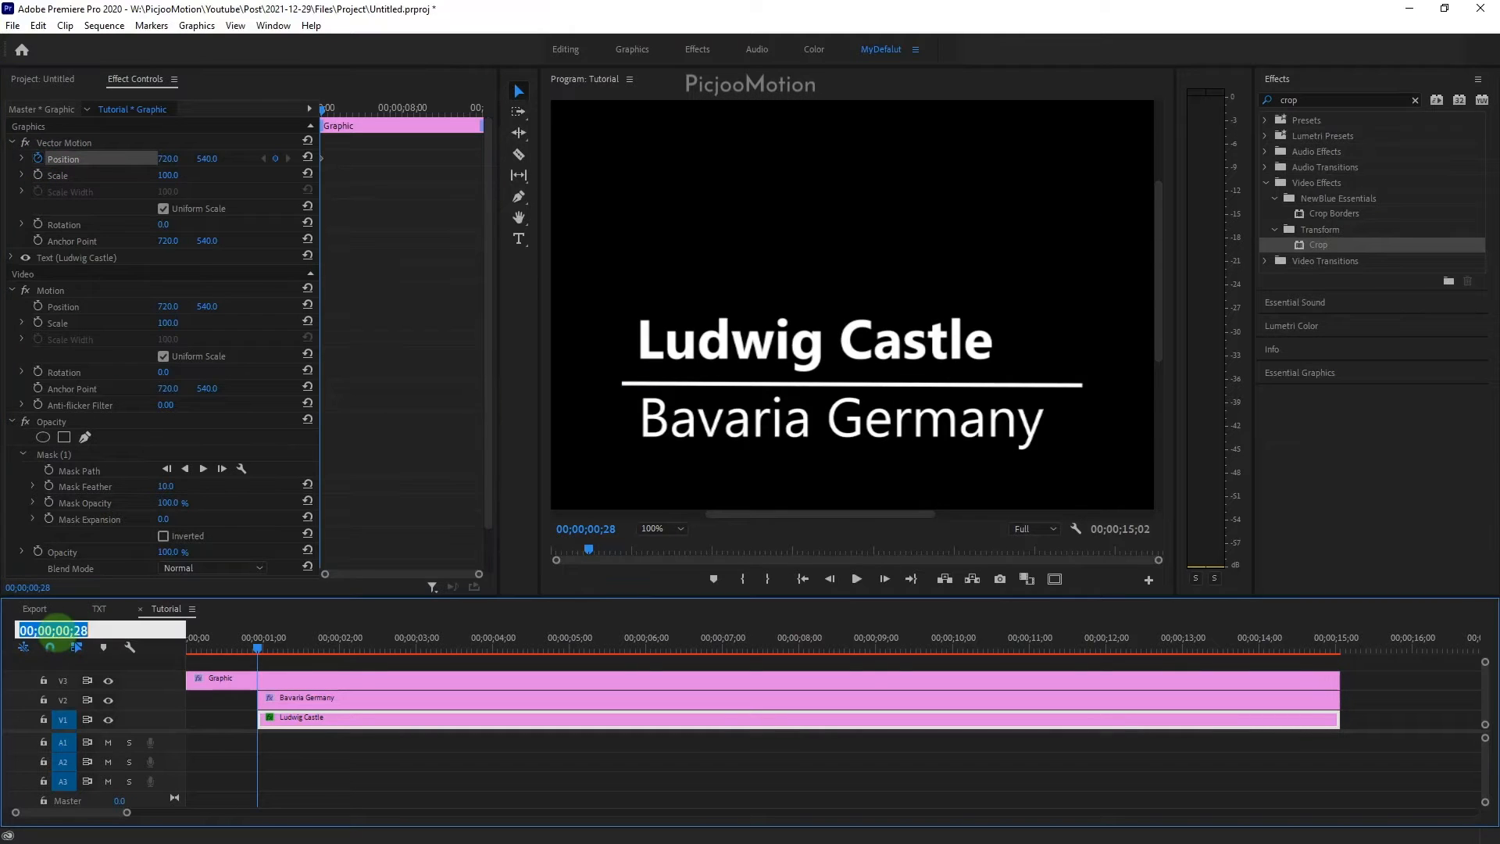
pyautogui.press('Return')
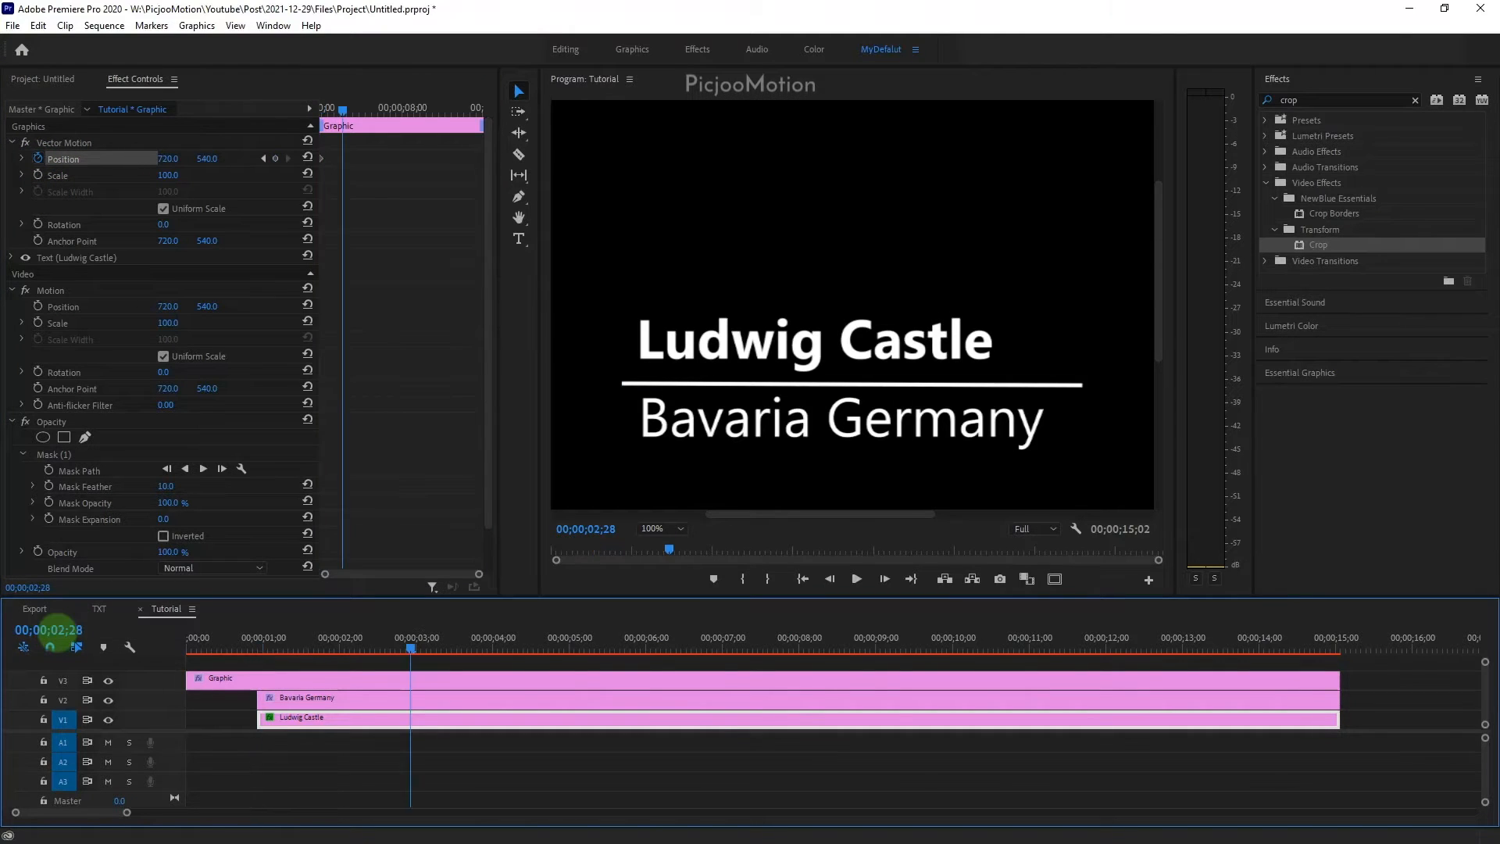
pyautogui.click(160, 336)
pyautogui.click(275, 157)
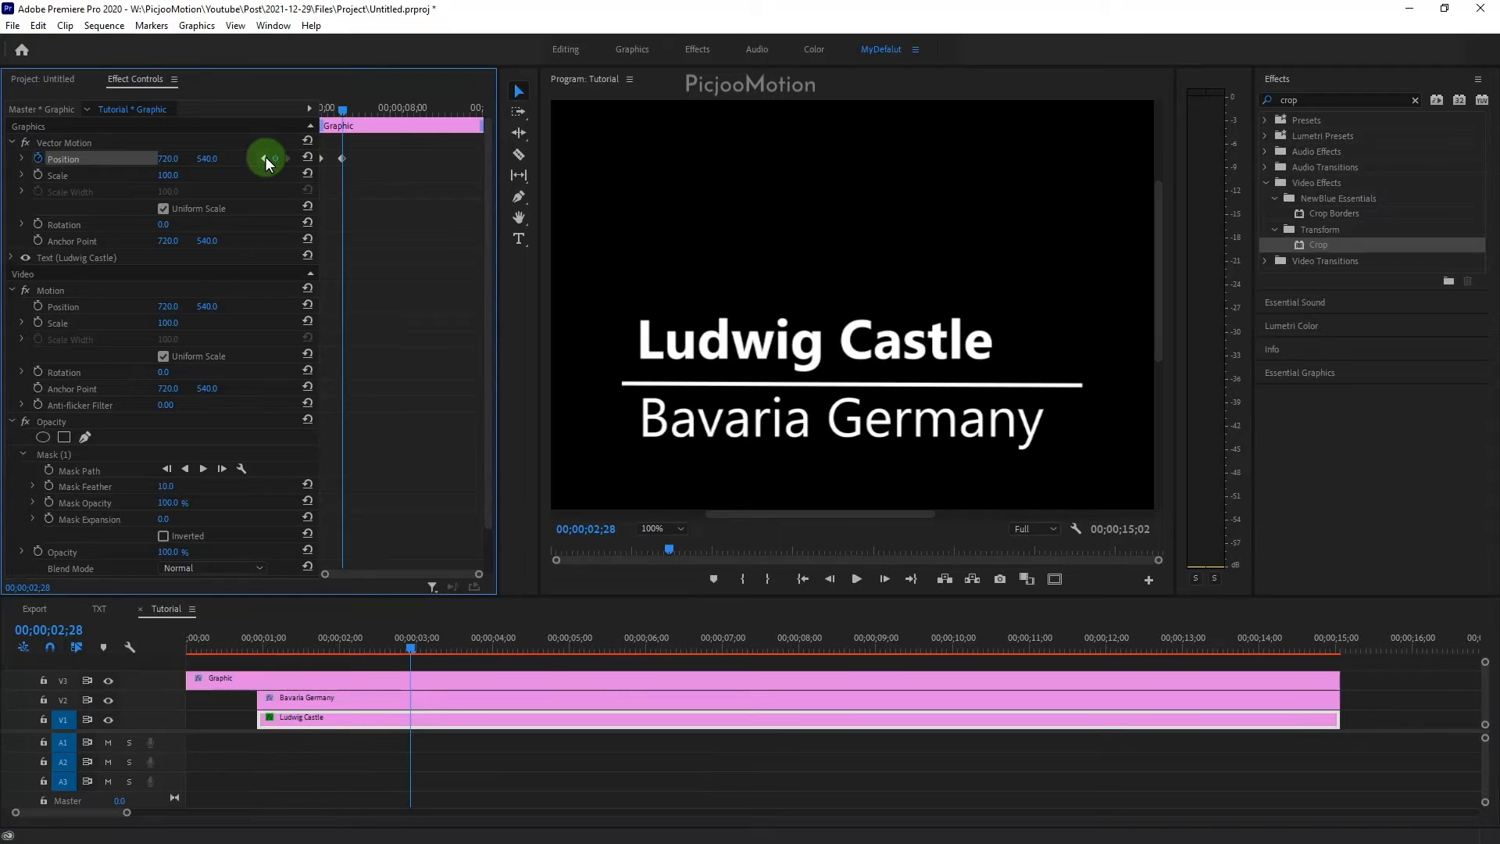
pyautogui.click(265, 157)
pyautogui.moveTo(208, 157); pyautogui.dragTo(280, 158)
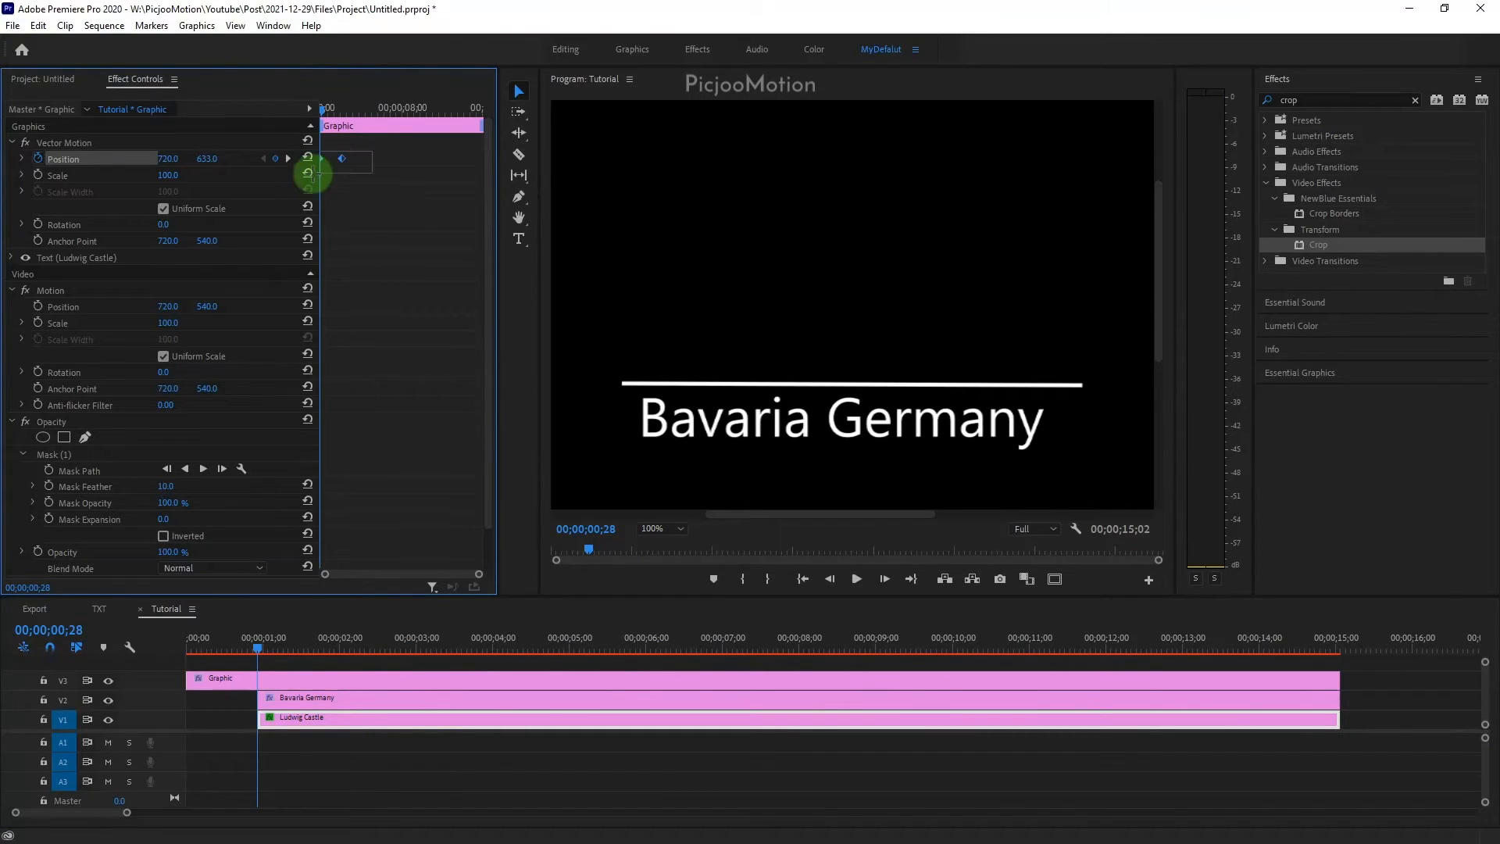
# Apply Ease In temporal interpolation to both Ludwig Castle position keyframes and preview the text rising from the line
pyautogui.rightClick(342, 159)
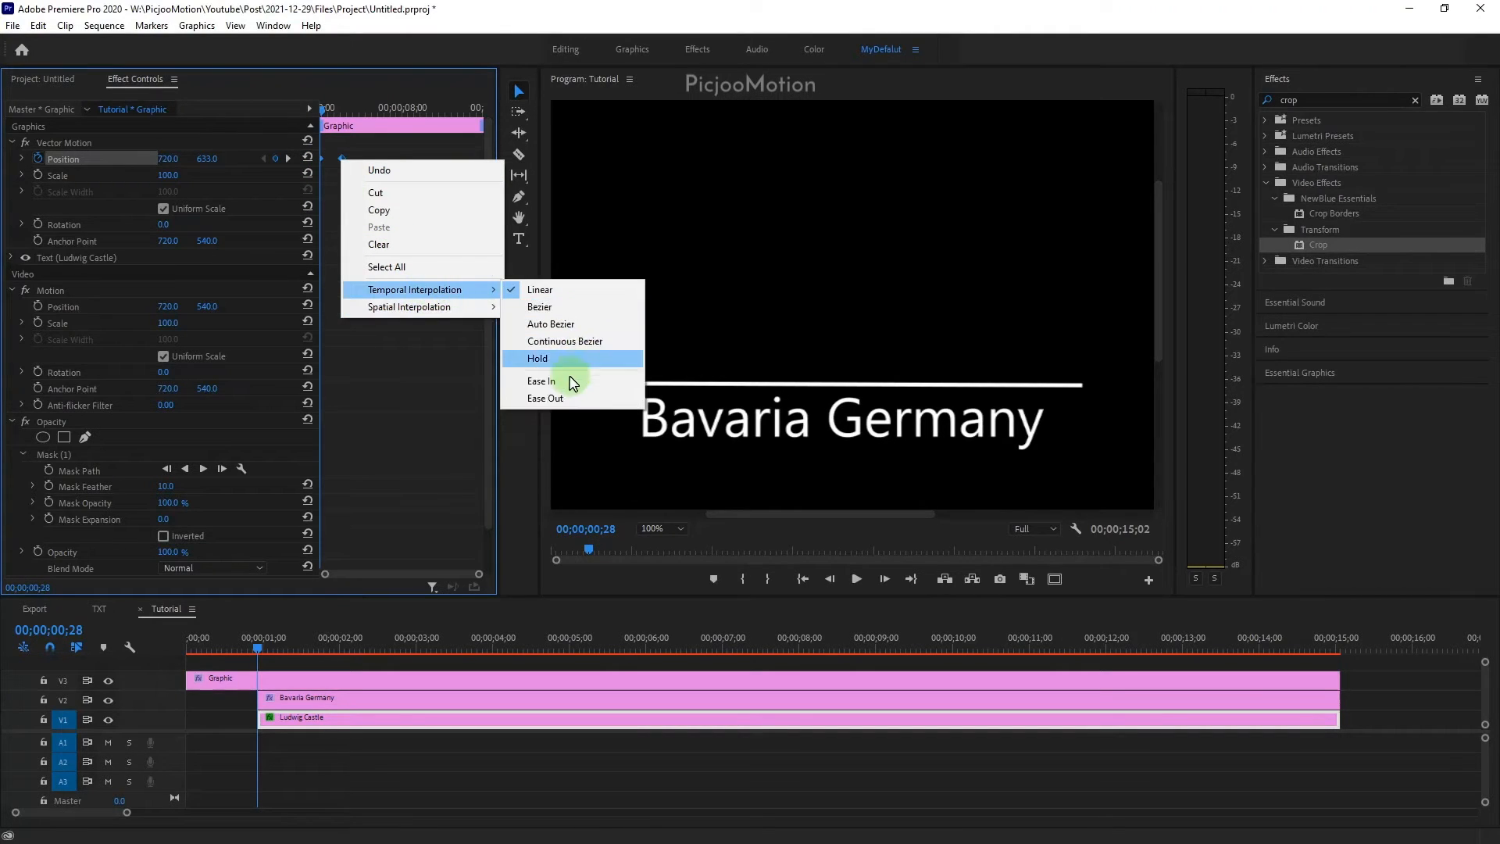
pyautogui.click(559, 381)
pyautogui.moveTo(478, 576); pyautogui.dragTo(453, 569)
pyautogui.click(332, 143)
pyautogui.moveTo(325, 110); pyautogui.dragTo(295, 128)
pyautogui.press('space')
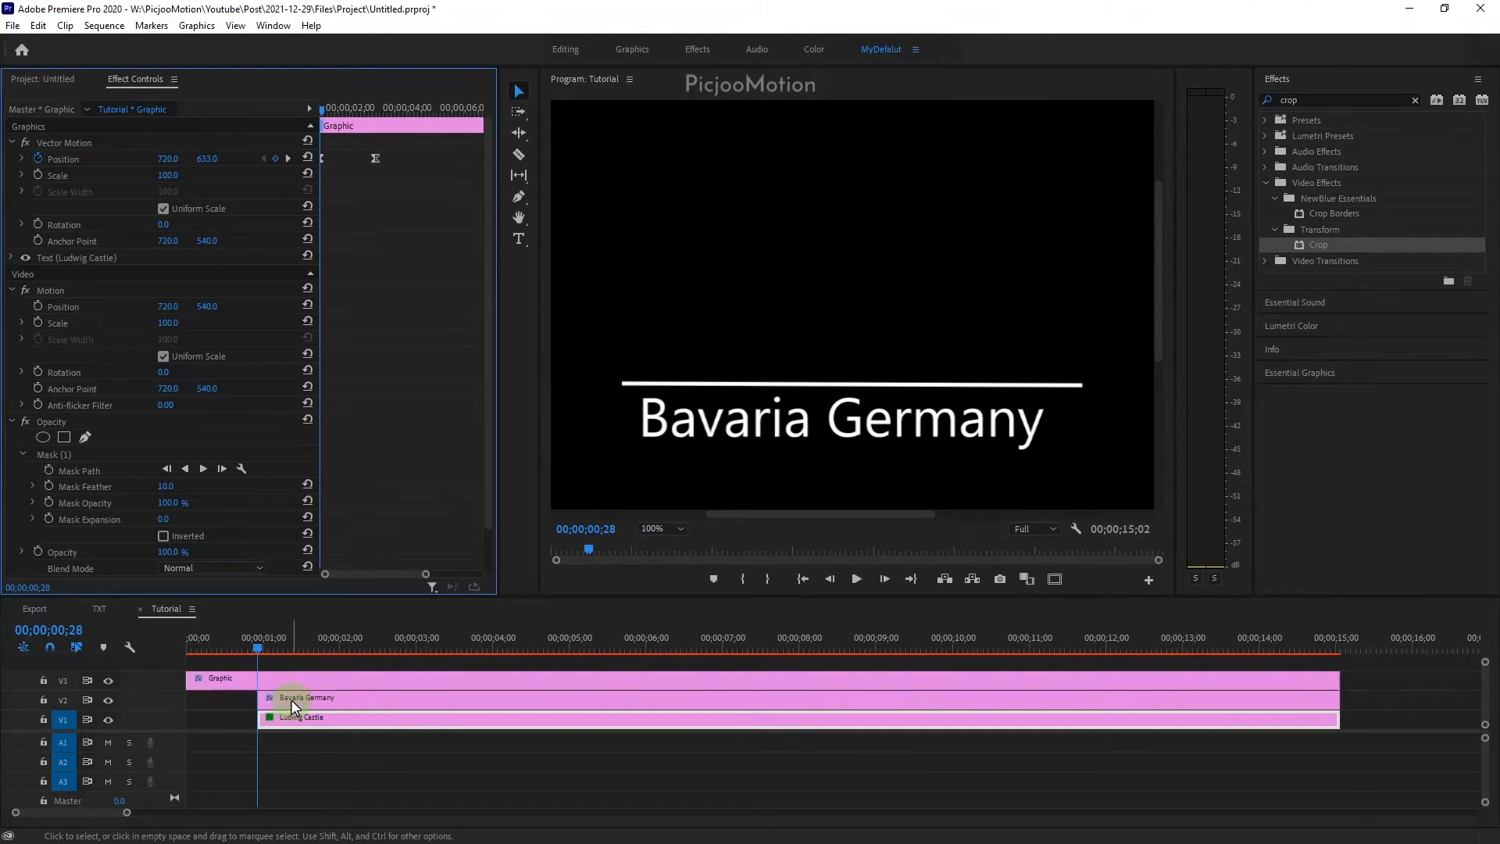
# Add a rectangular opacity mask around the Bavaria Germany text, with its upper edge on the dividing line and spanning nearly the line's width
pyautogui.click(291, 700)
pyautogui.click(65, 437)
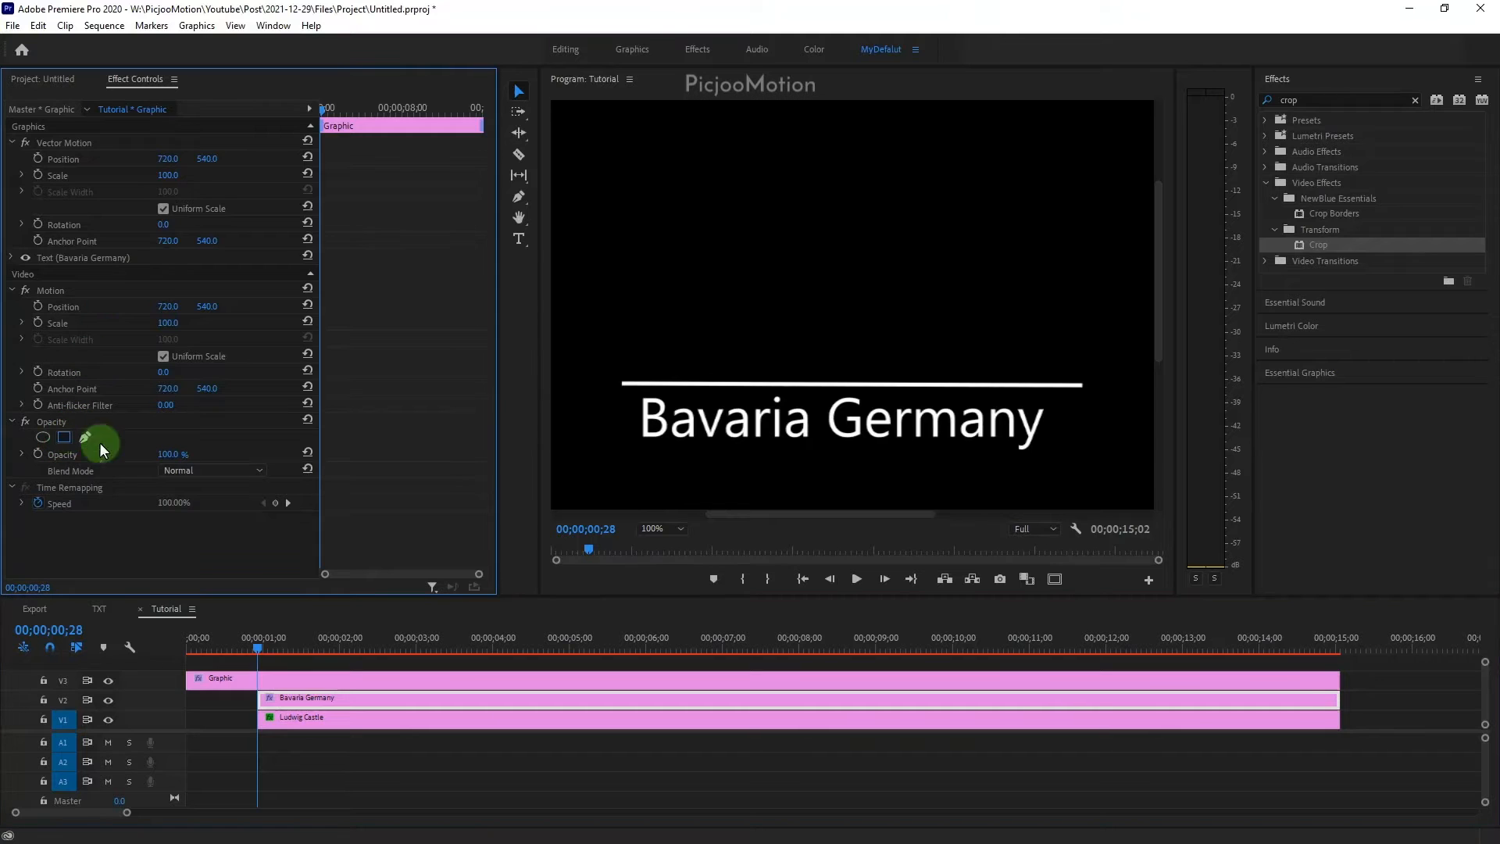
pyautogui.moveTo(790, 459); pyautogui.dragTo(755, 466)
pyautogui.moveTo(1007, 388); pyautogui.dragTo(1079, 387)
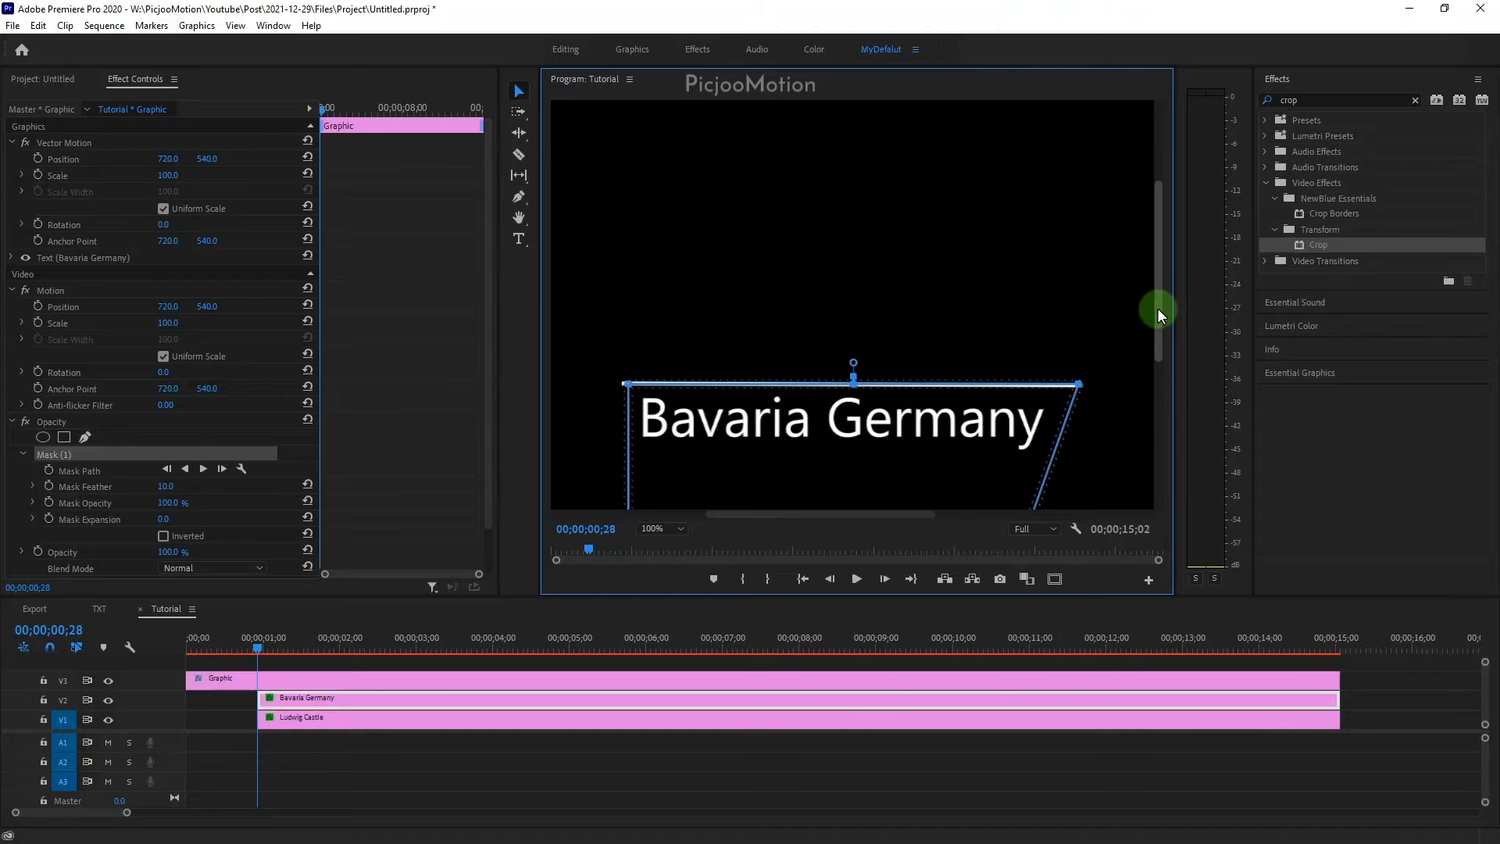
pyautogui.moveTo(1157, 312); pyautogui.dragTo(1122, 392)
pyautogui.moveTo(1004, 448); pyautogui.dragTo(1073, 446)
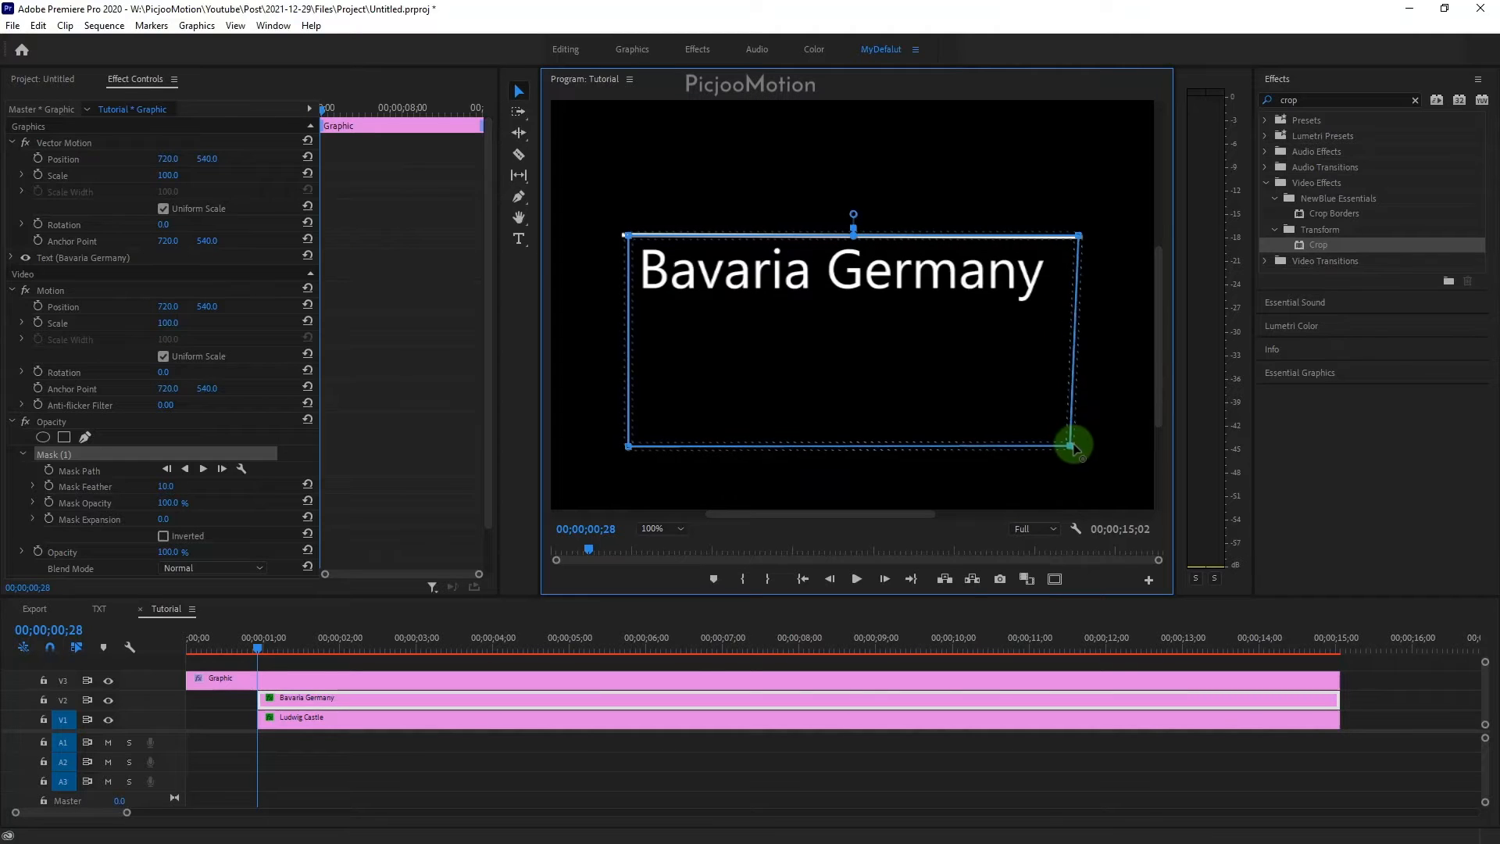
pyautogui.moveTo(1158, 338); pyautogui.dragTo(1159, 275)
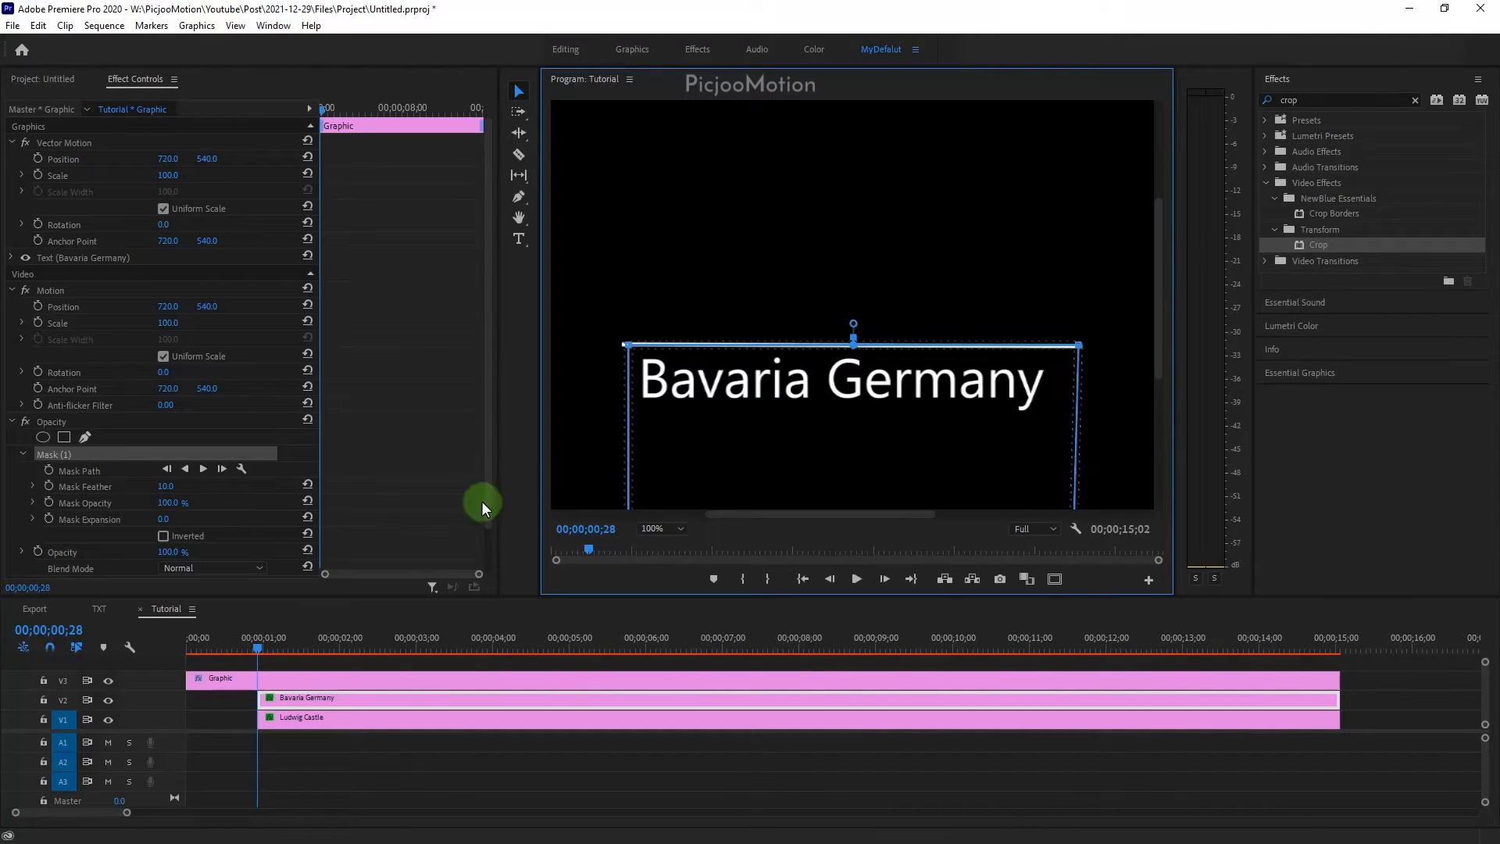
# Animate Bavaria Germany's Vector Motion Position from 720, 451 at 00;00;00;28 to 720, 540 at 00;00;02;28
pyautogui.click(37, 158)
pyautogui.click(74, 632)
pyautogui.write('+20')
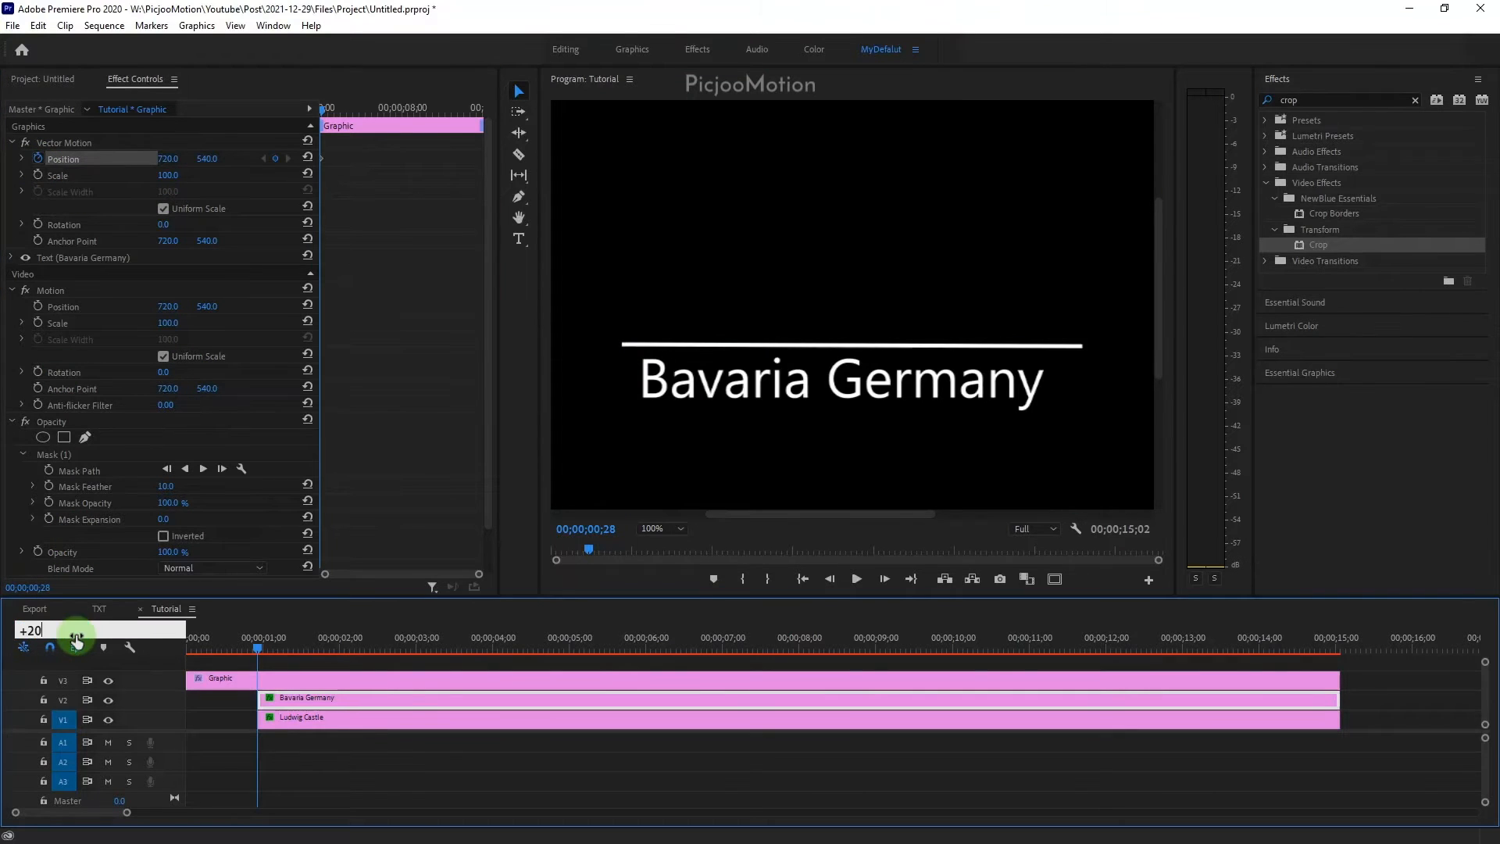
pyautogui.press('Return')
pyautogui.click(275, 159)
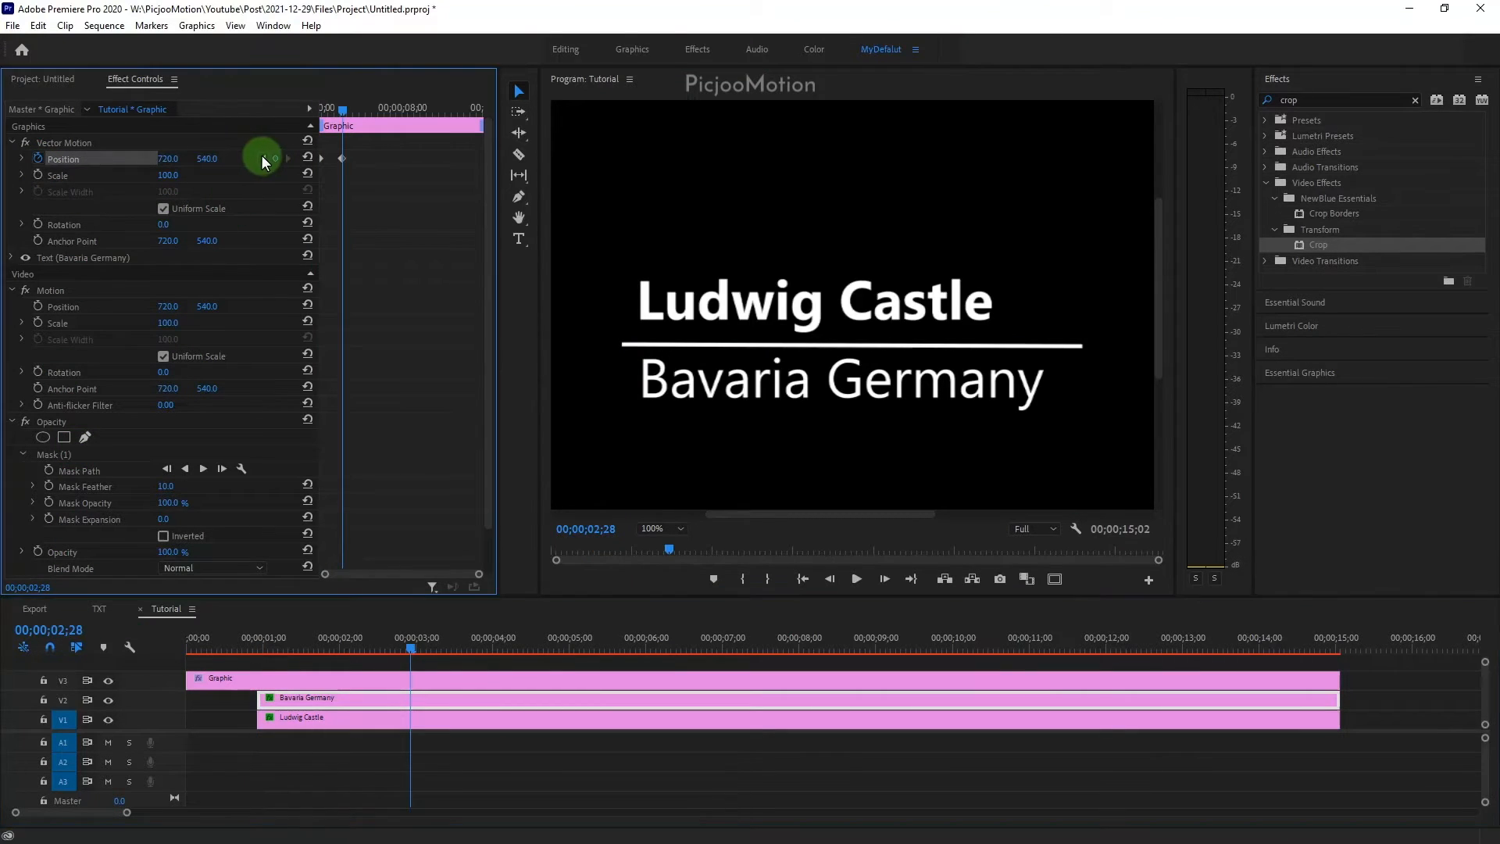
pyautogui.click(262, 158)
pyautogui.moveTo(207, 159); pyautogui.dragTo(146, 152)
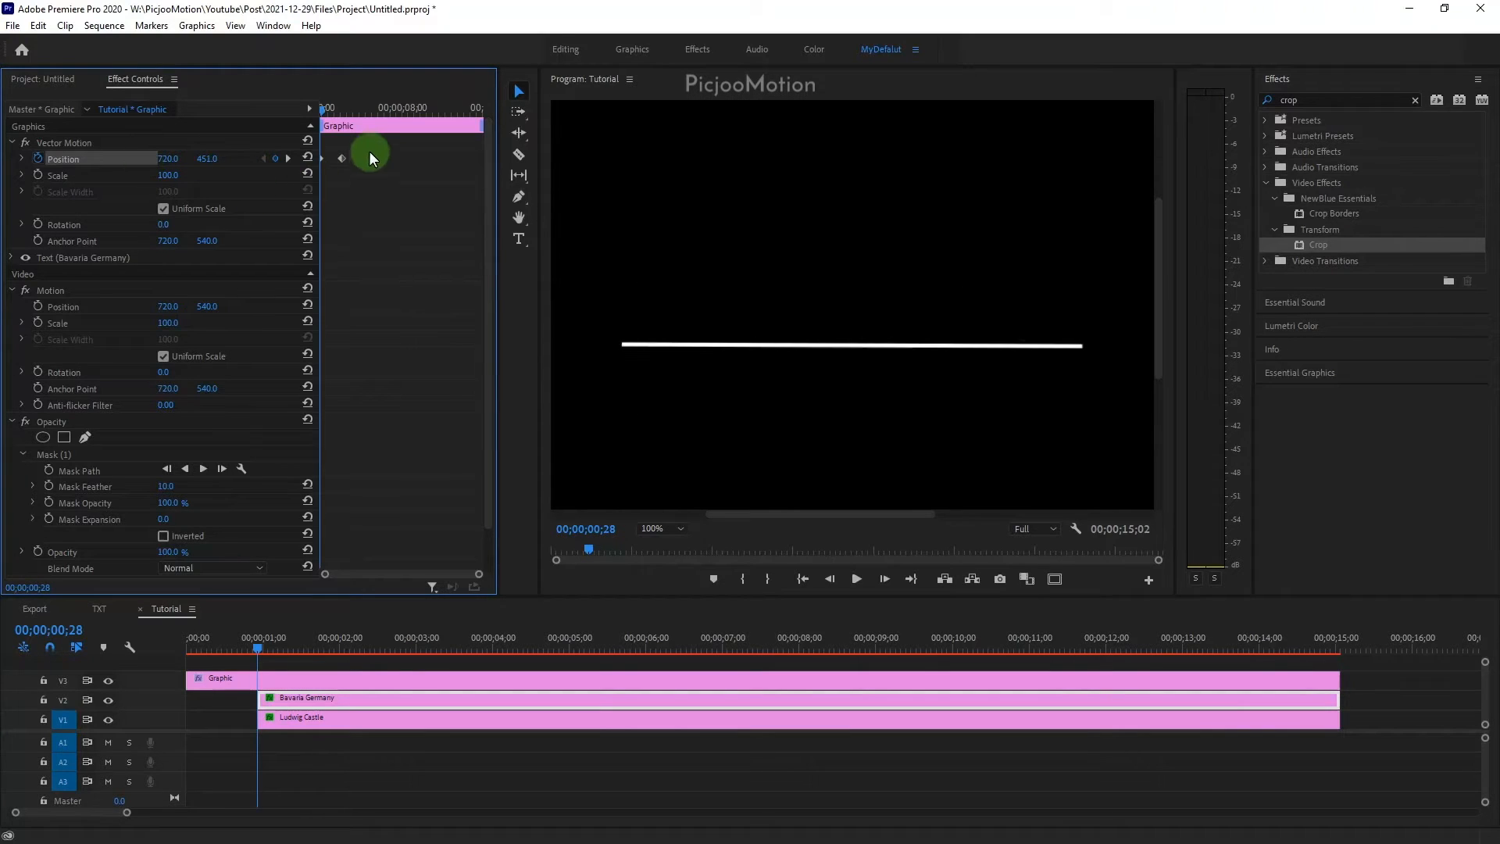
# Apply Ease In temporal interpolation to both Bavaria Germany position keyframes and scrub through the title animation
pyautogui.rightClick(342, 158)
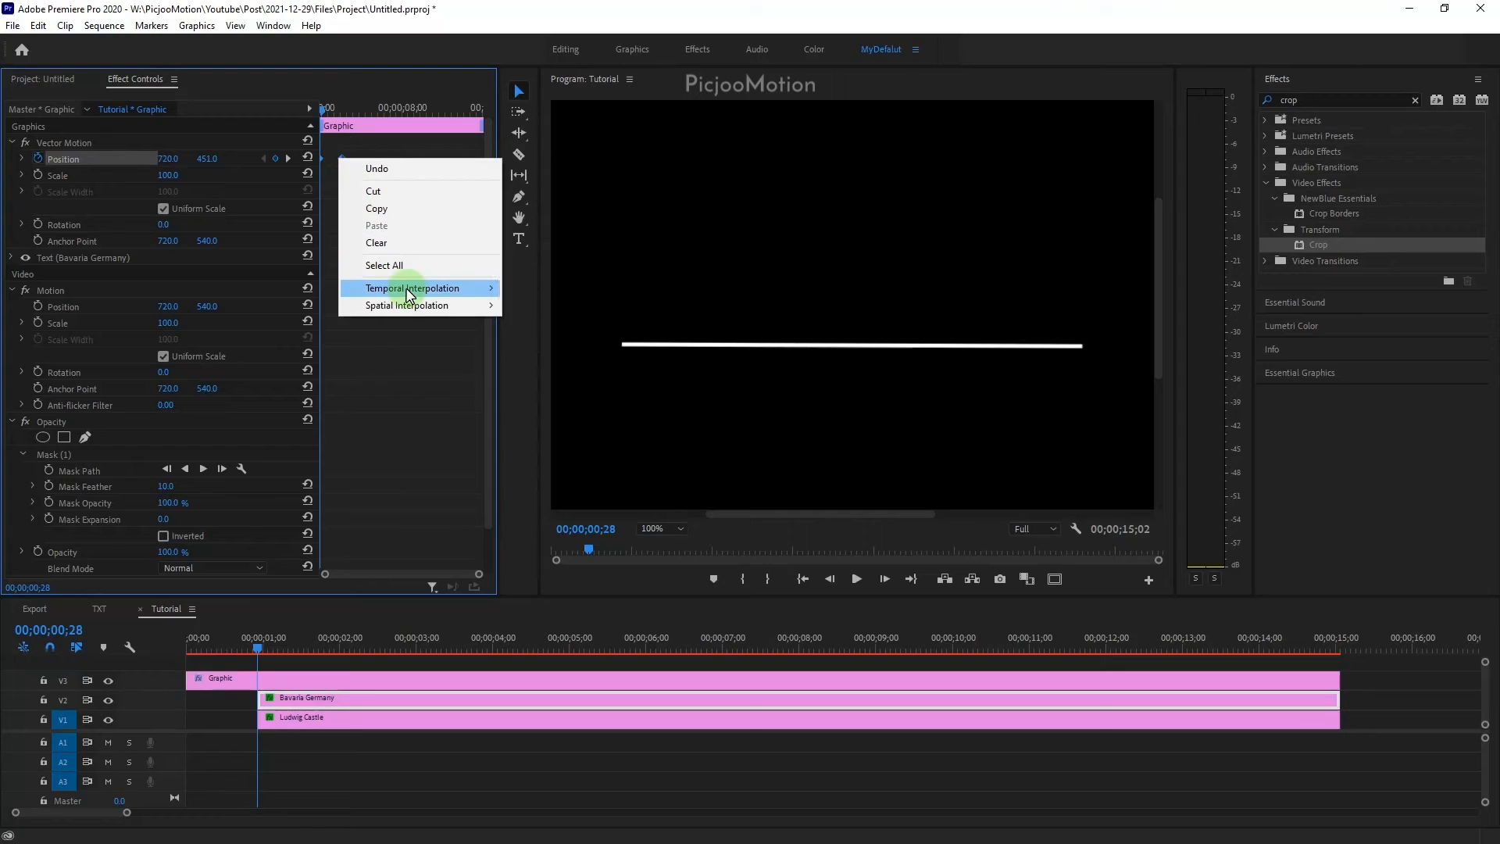
pyautogui.moveTo(406, 296)
pyautogui.click(542, 378)
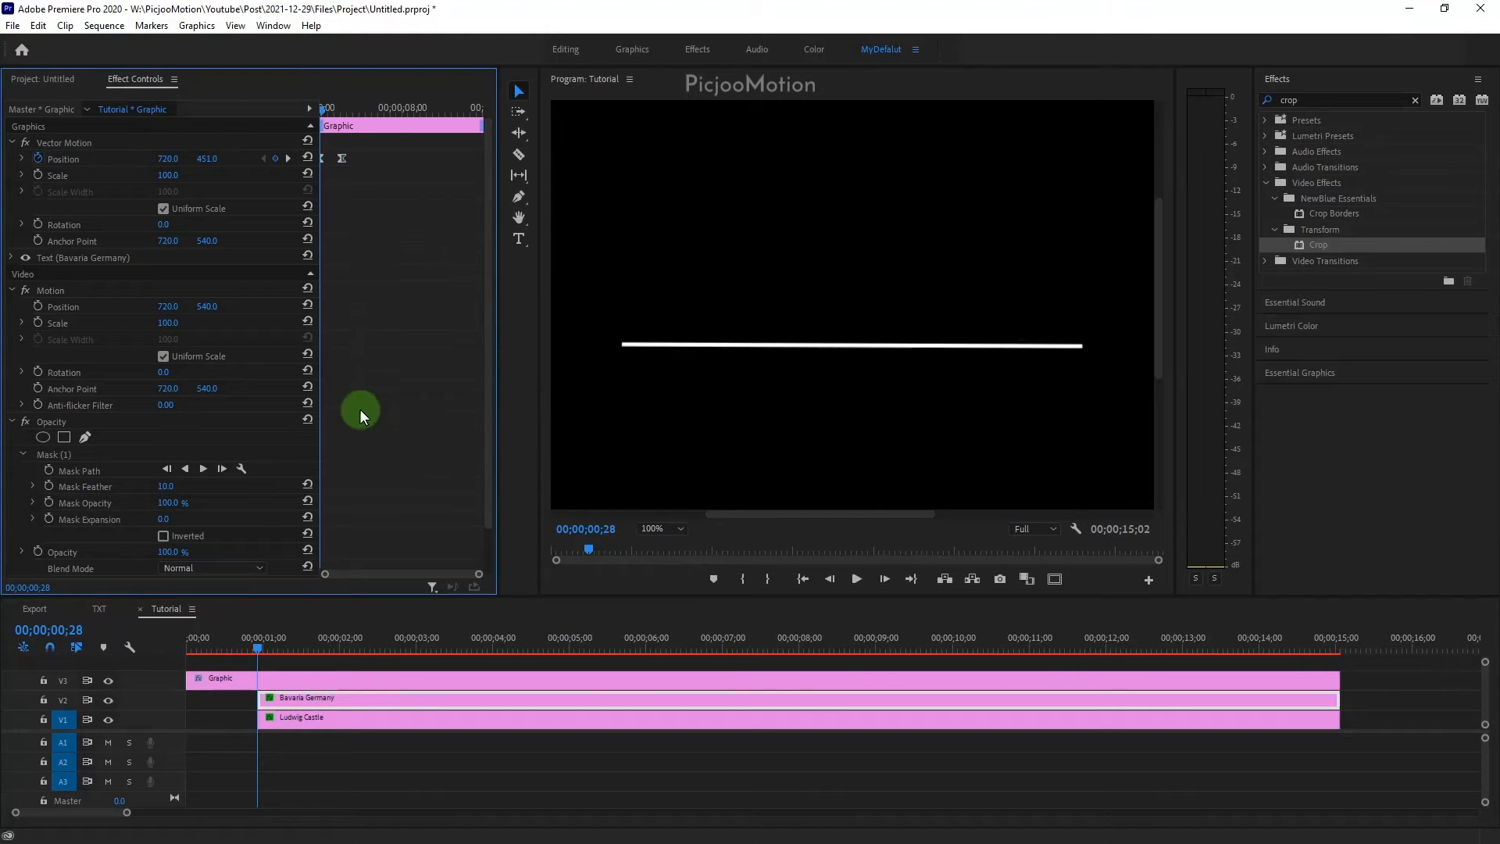
pyautogui.moveTo(217, 642); pyautogui.dragTo(561, 650)
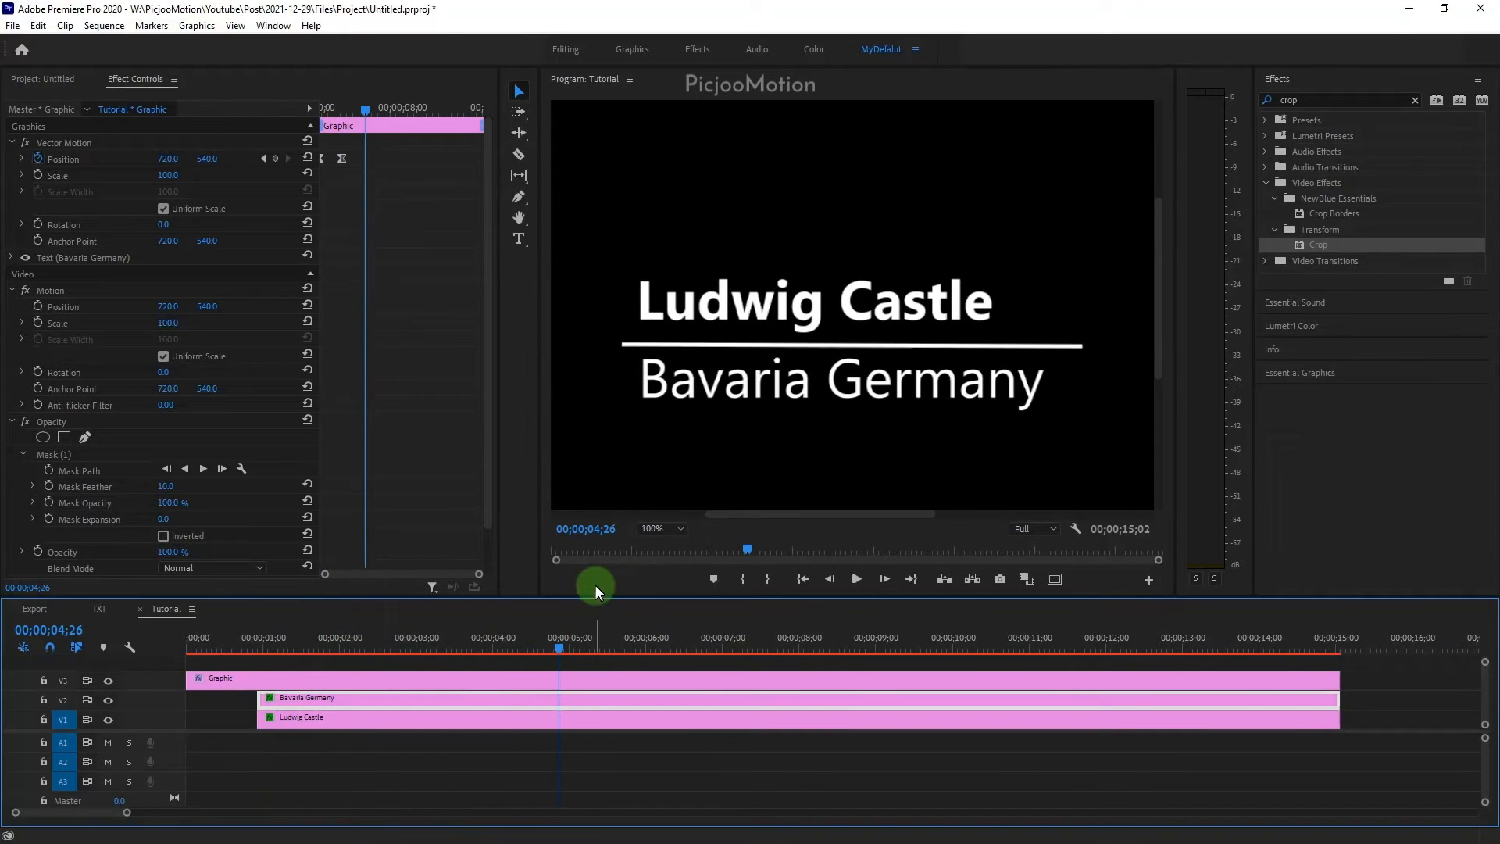
# Set the program preview zoom to Fit and mark the sequence's Out point at 00;00;05;07
pyautogui.click(650, 529)
pyautogui.click(664, 547)
pyautogui.click(586, 645)
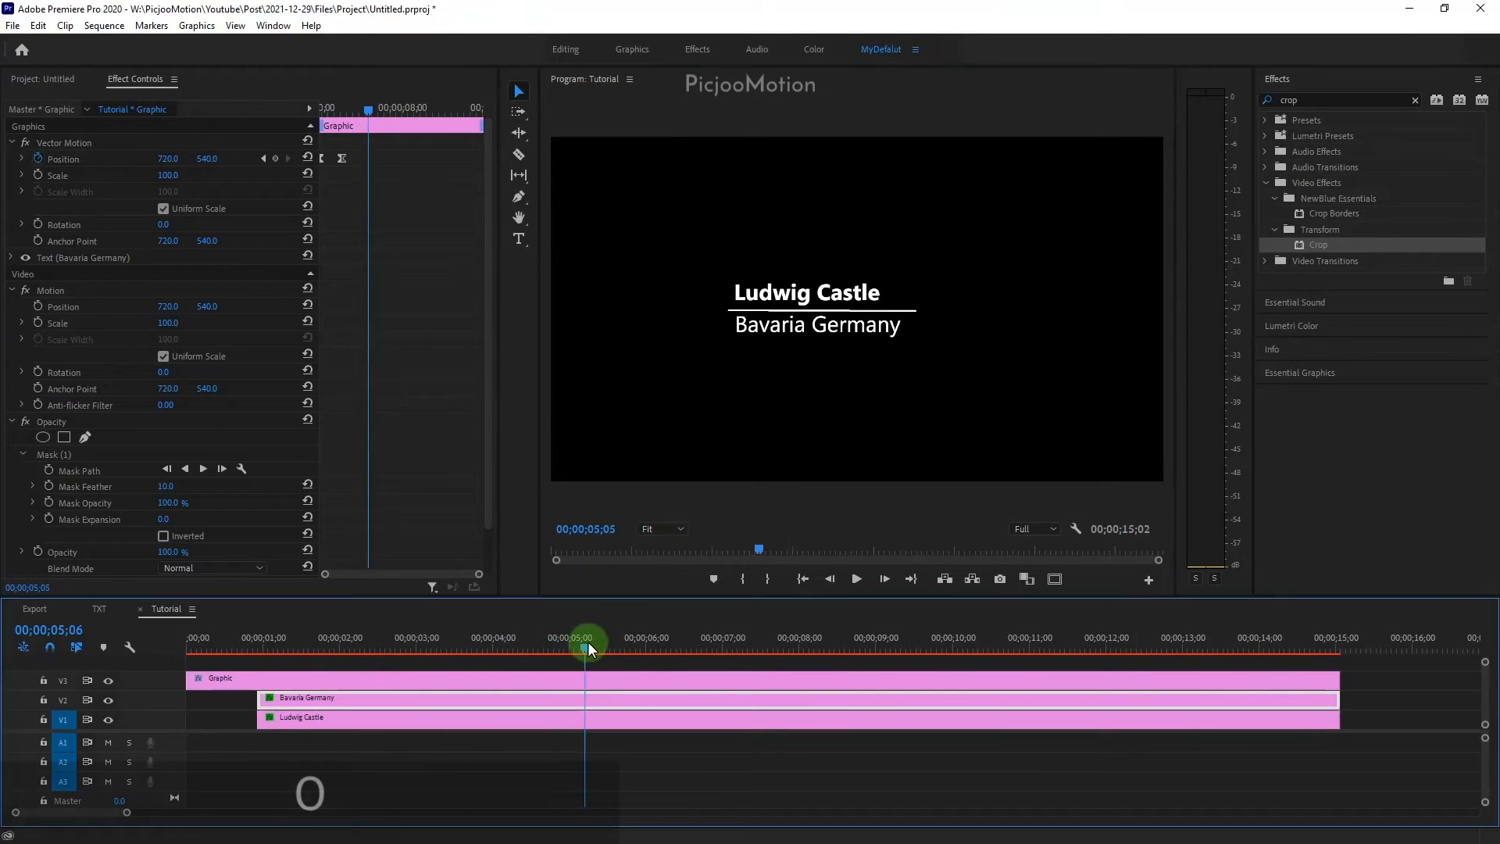
pyautogui.press('o')
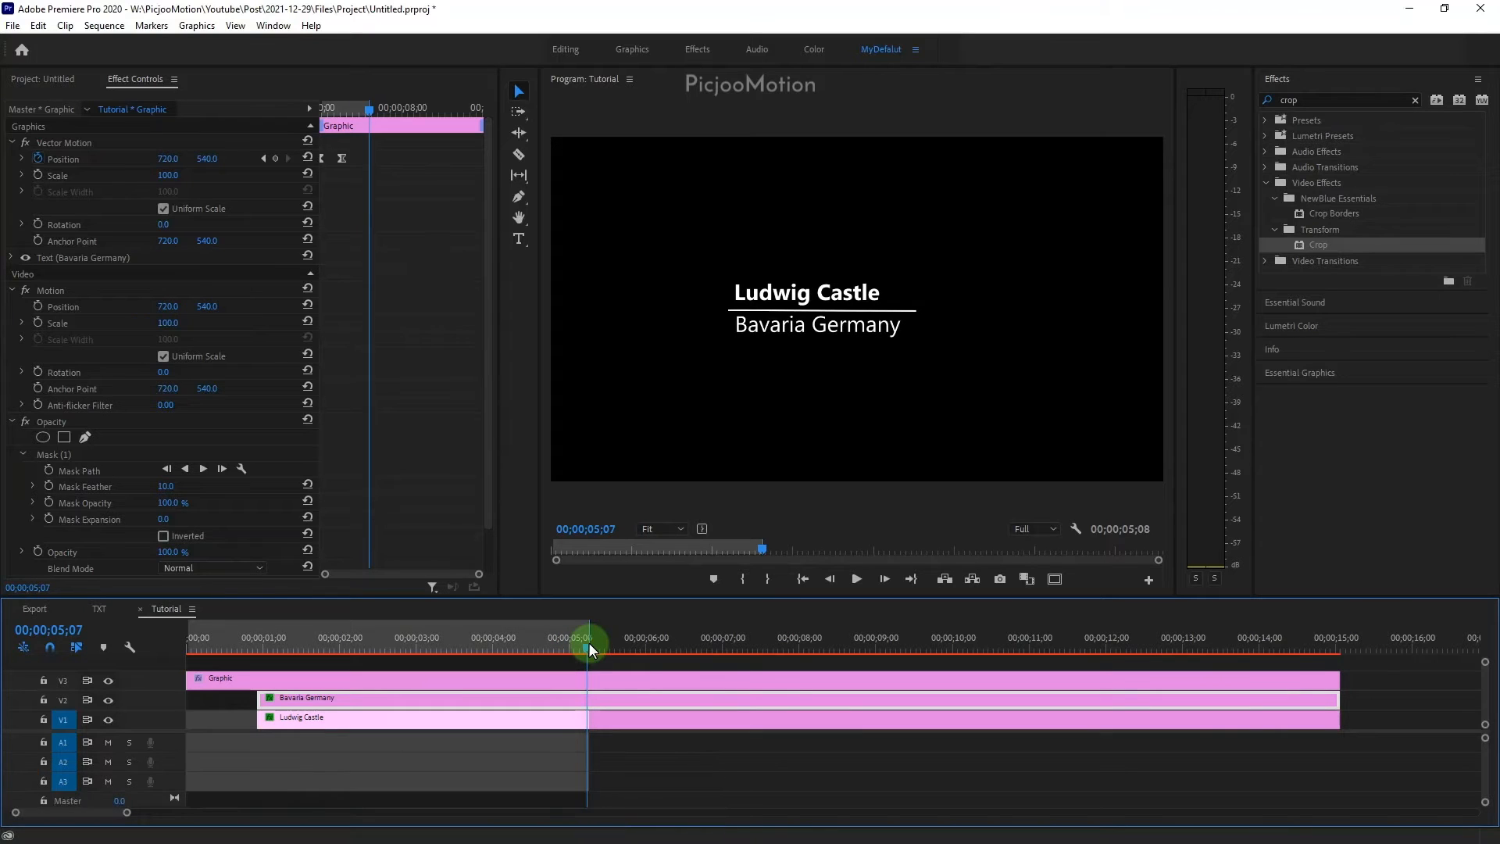
# Render the marked range and play back the title animation
pyautogui.press('Return')
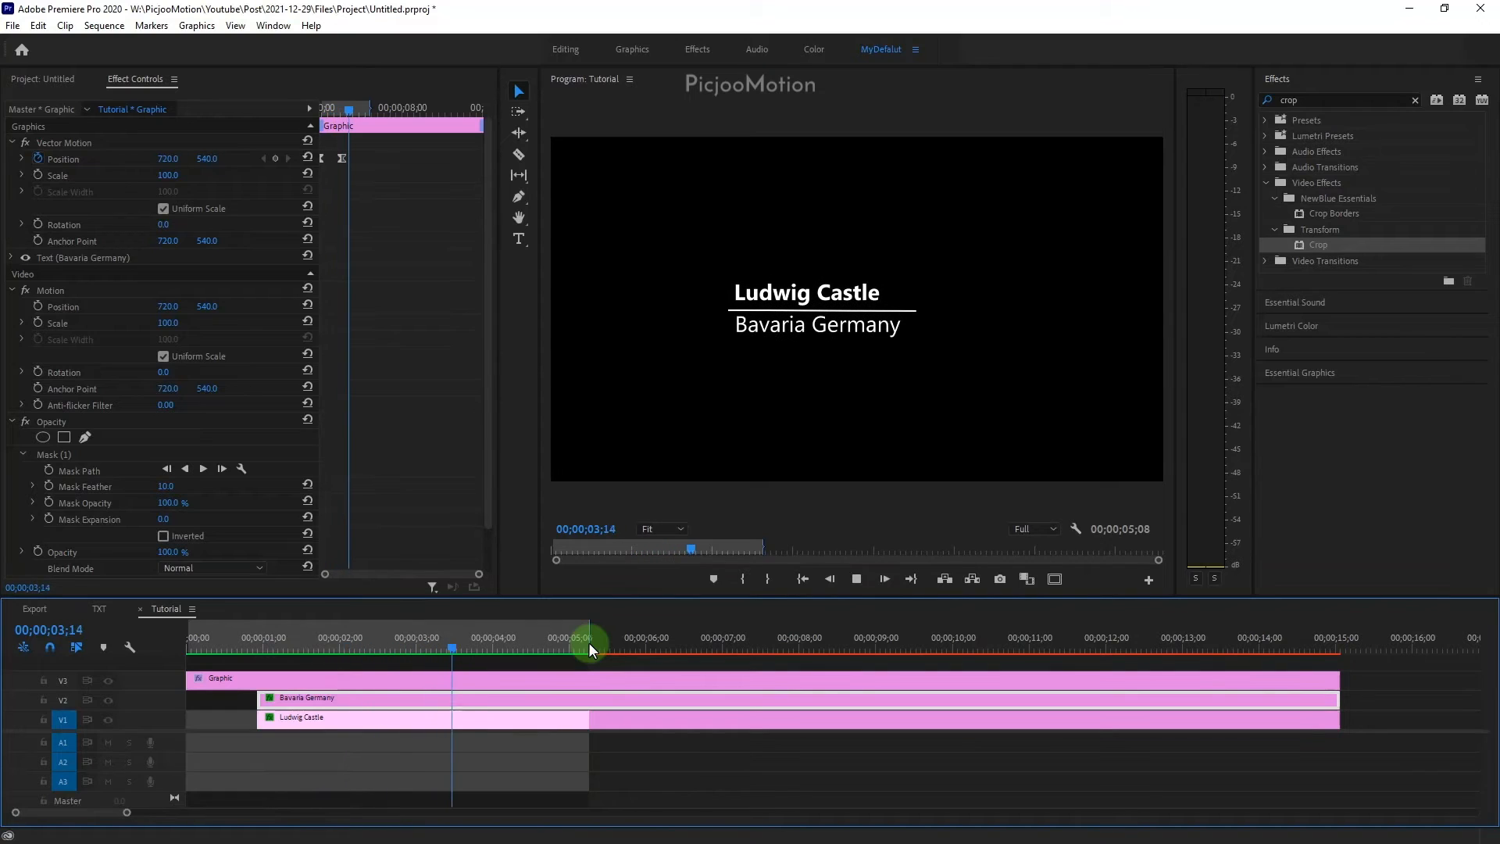
pyautogui.press('space')
pyautogui.click(399, 339)
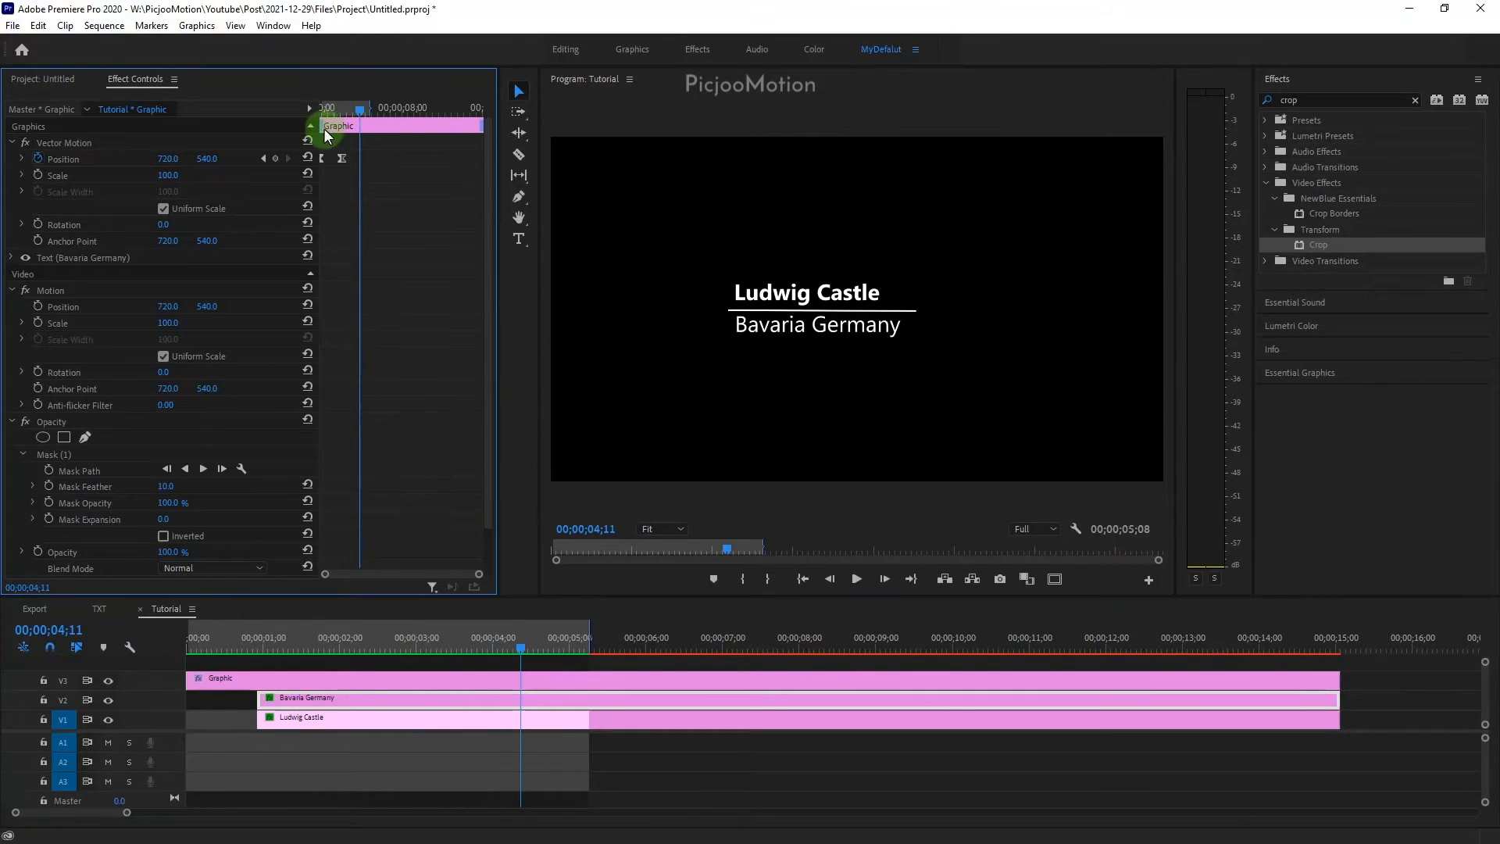
# Move the ending Position keyframes of both Bavaria Germany and Ludwig Castle to 00;00;01;28
pyautogui.moveTo(339, 109); pyautogui.dragTo(296, 116)
pyautogui.click(36, 630)
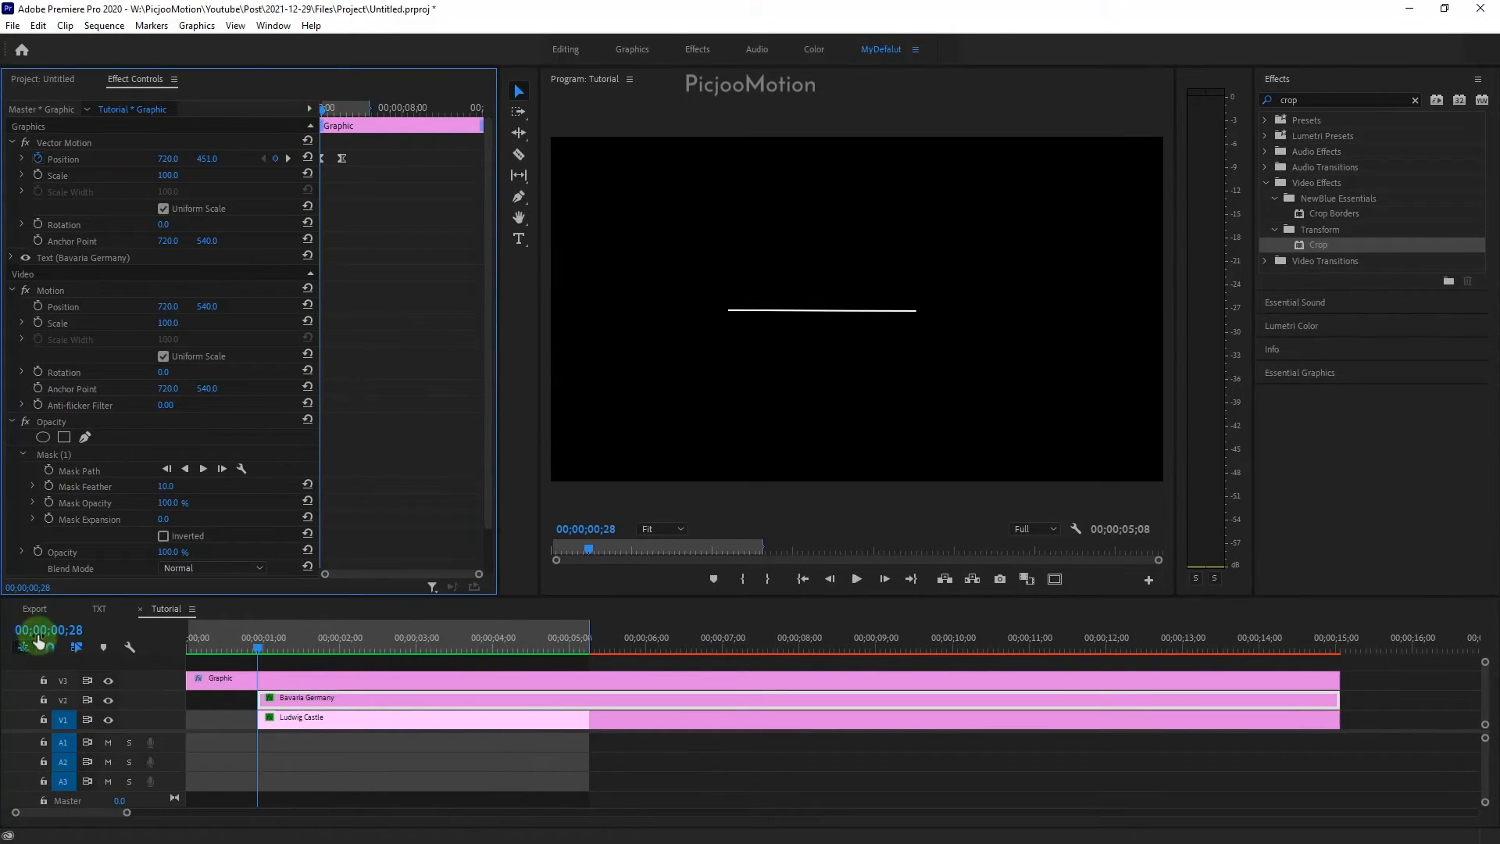
pyautogui.write('+100')
pyautogui.press('Return')
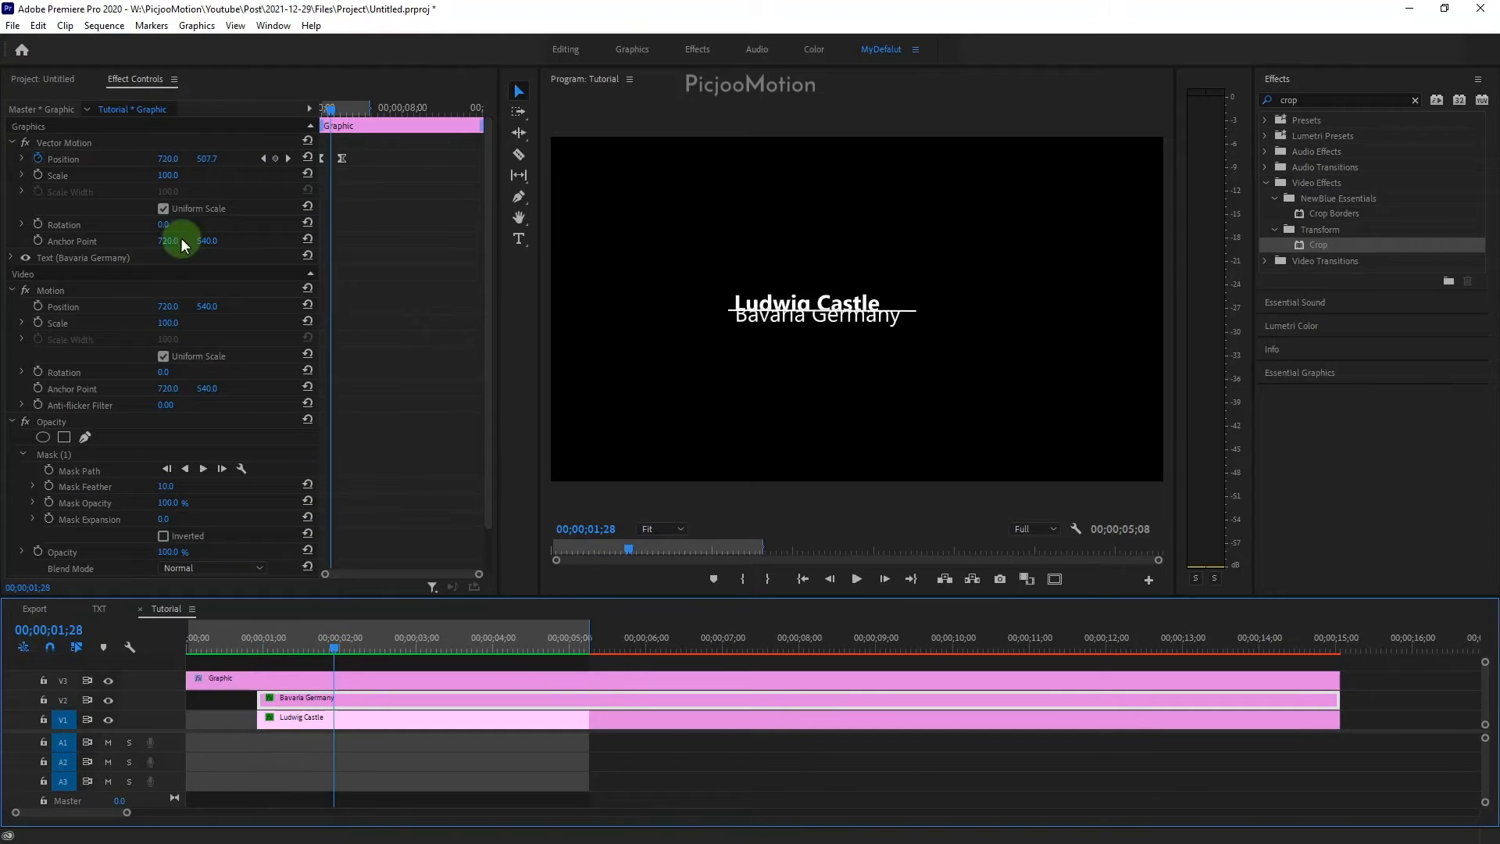
pyautogui.moveTo(339, 160); pyautogui.dragTo(332, 157)
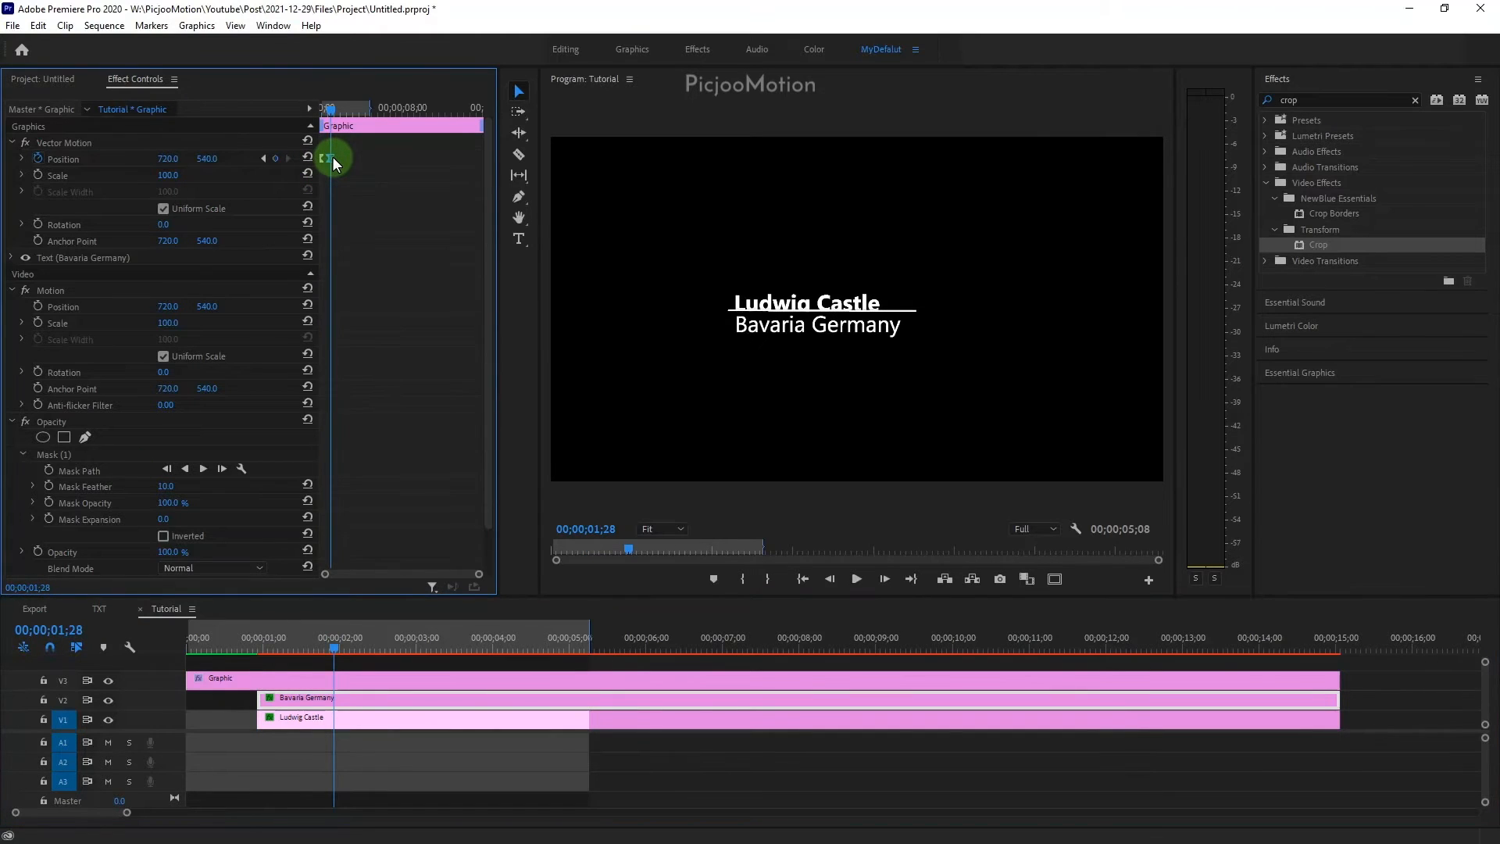
pyautogui.click(355, 714)
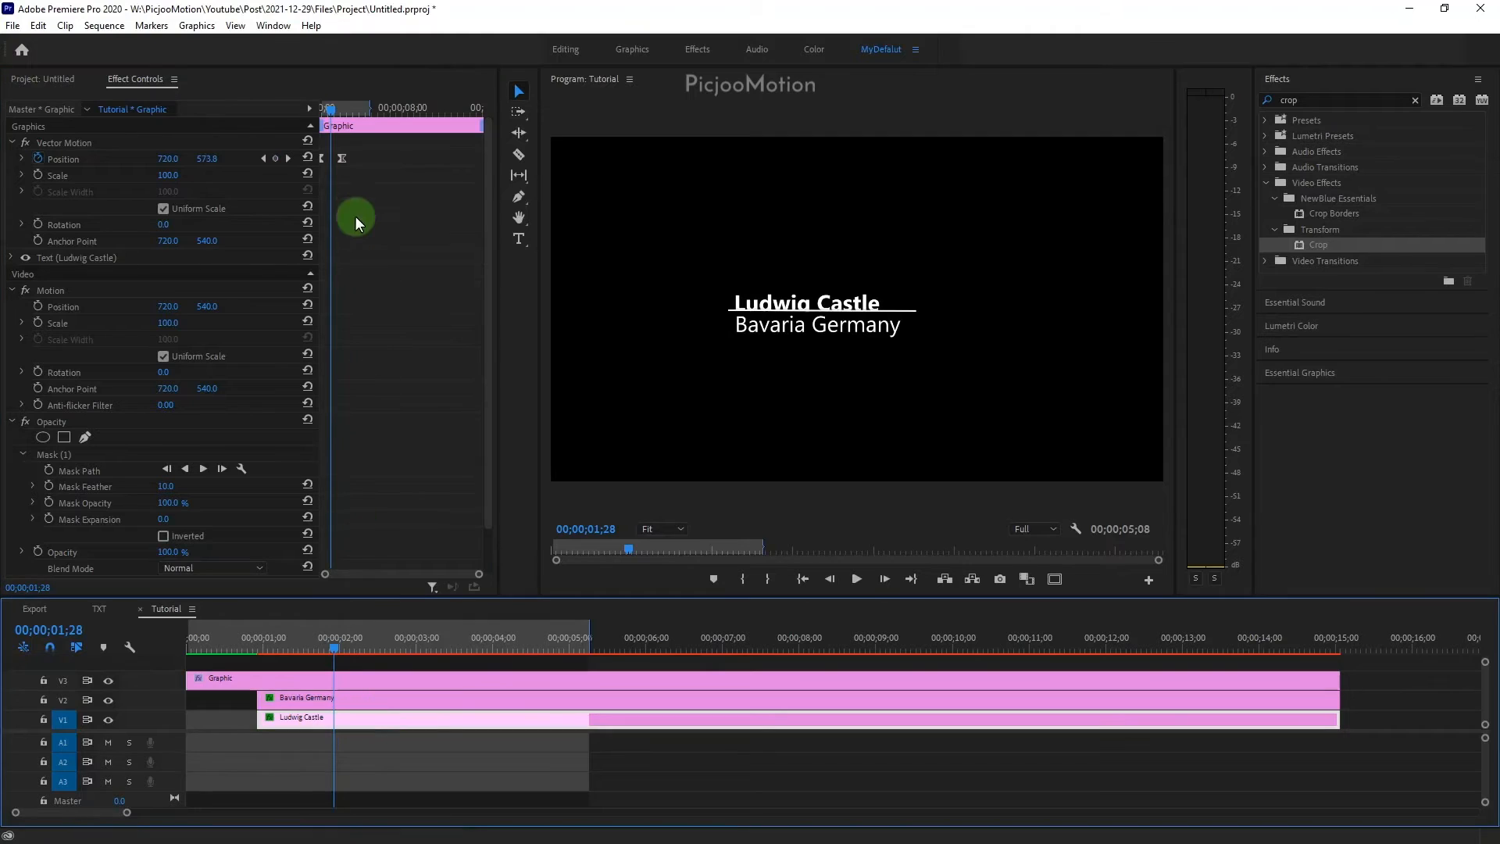
pyautogui.click(340, 157)
# Play the sequence from the start to check the faster text reveal, and deselect the clip
pyautogui.moveTo(208, 645); pyautogui.dragTo(188, 645)
pyautogui.press('space')
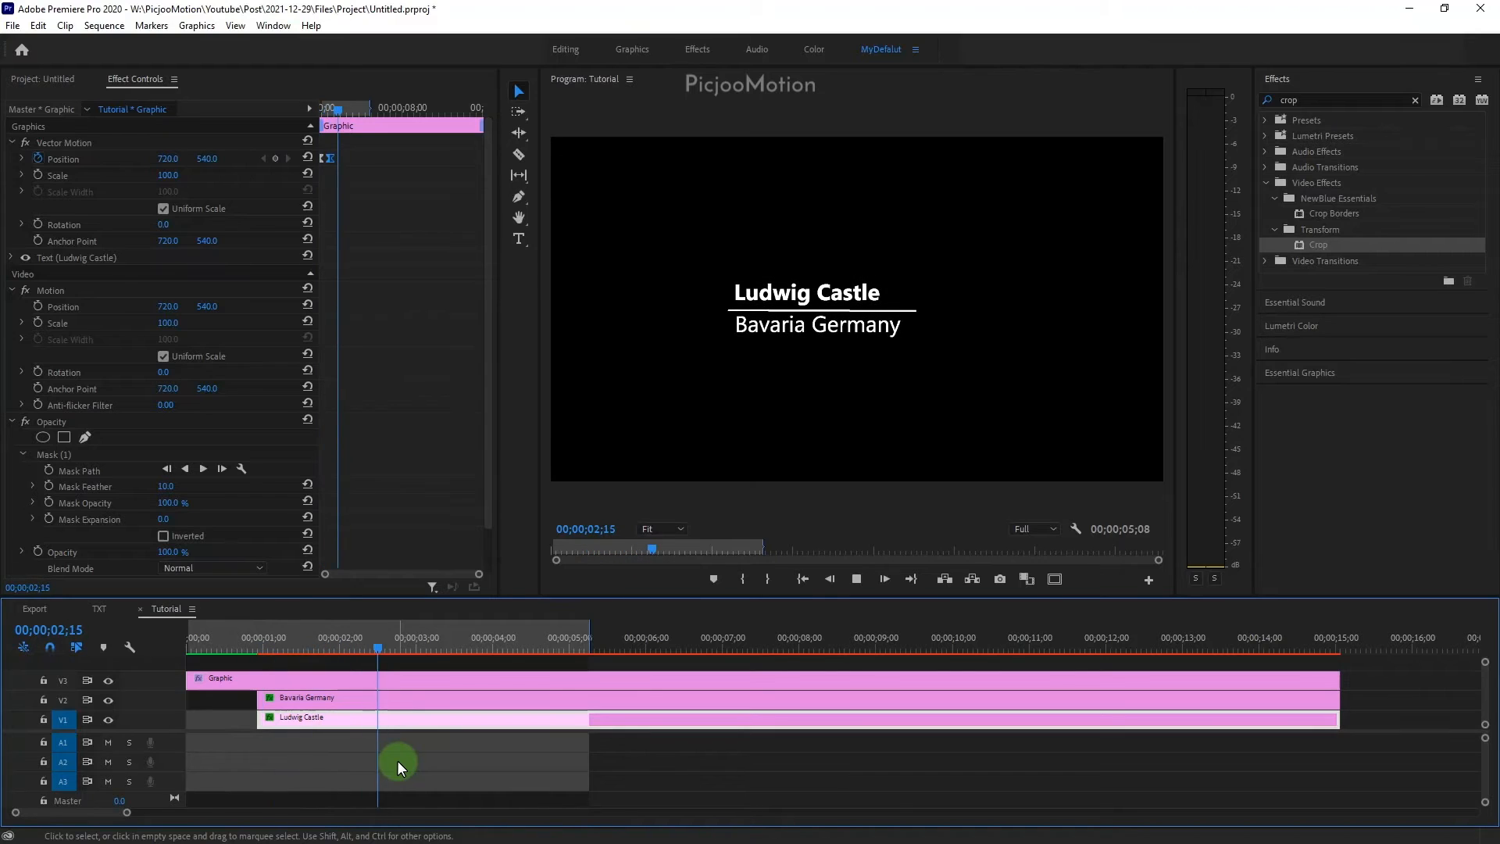
pyautogui.press('space')
pyautogui.click(700, 756)
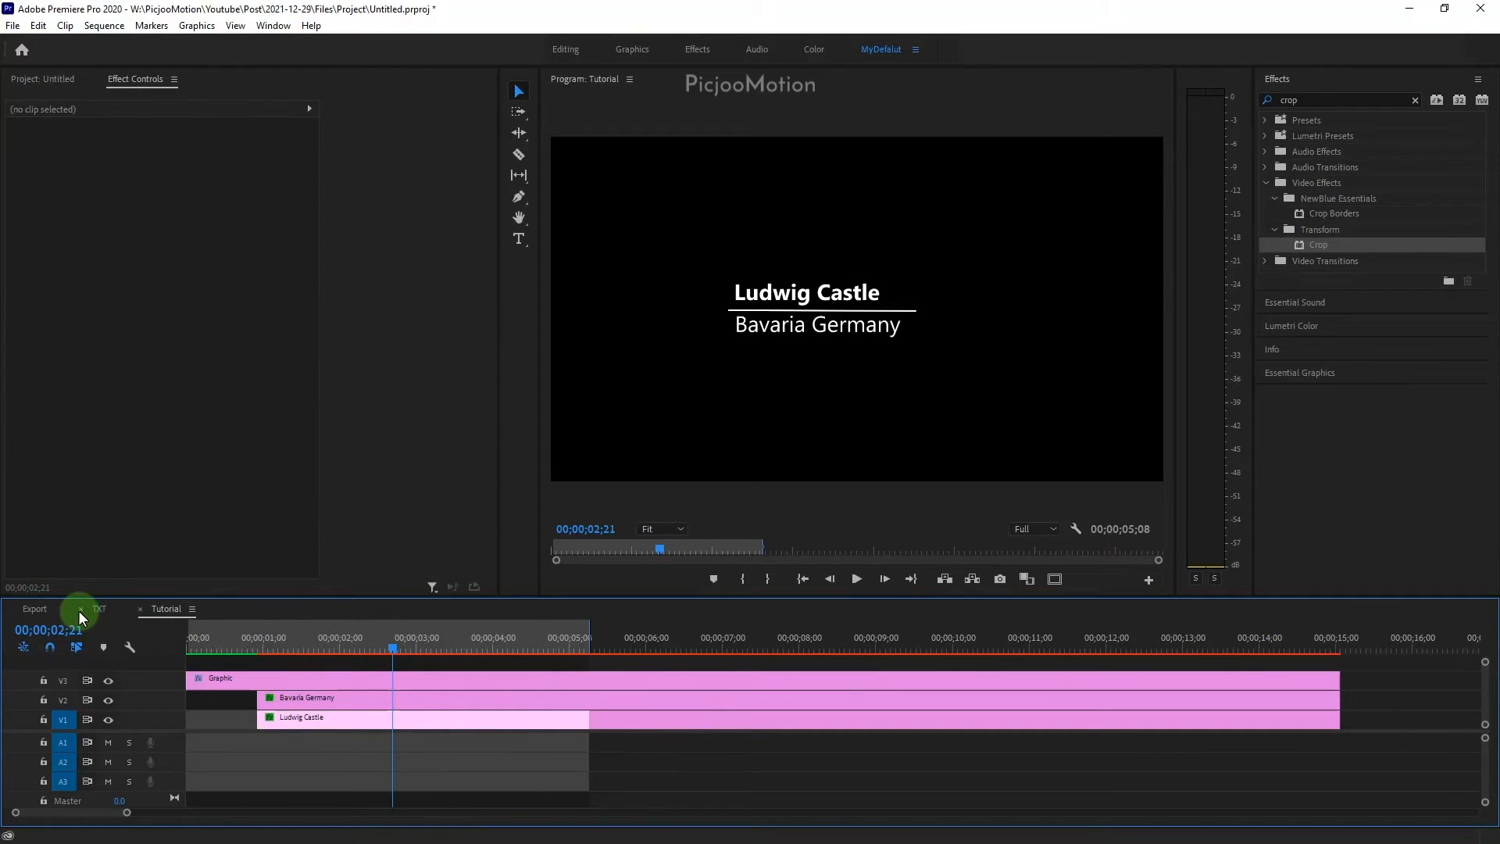
# Nest the Graphic, Bavaria Germany and Ludwig Castle clips into one sequence named Title
pyautogui.click(41, 82)
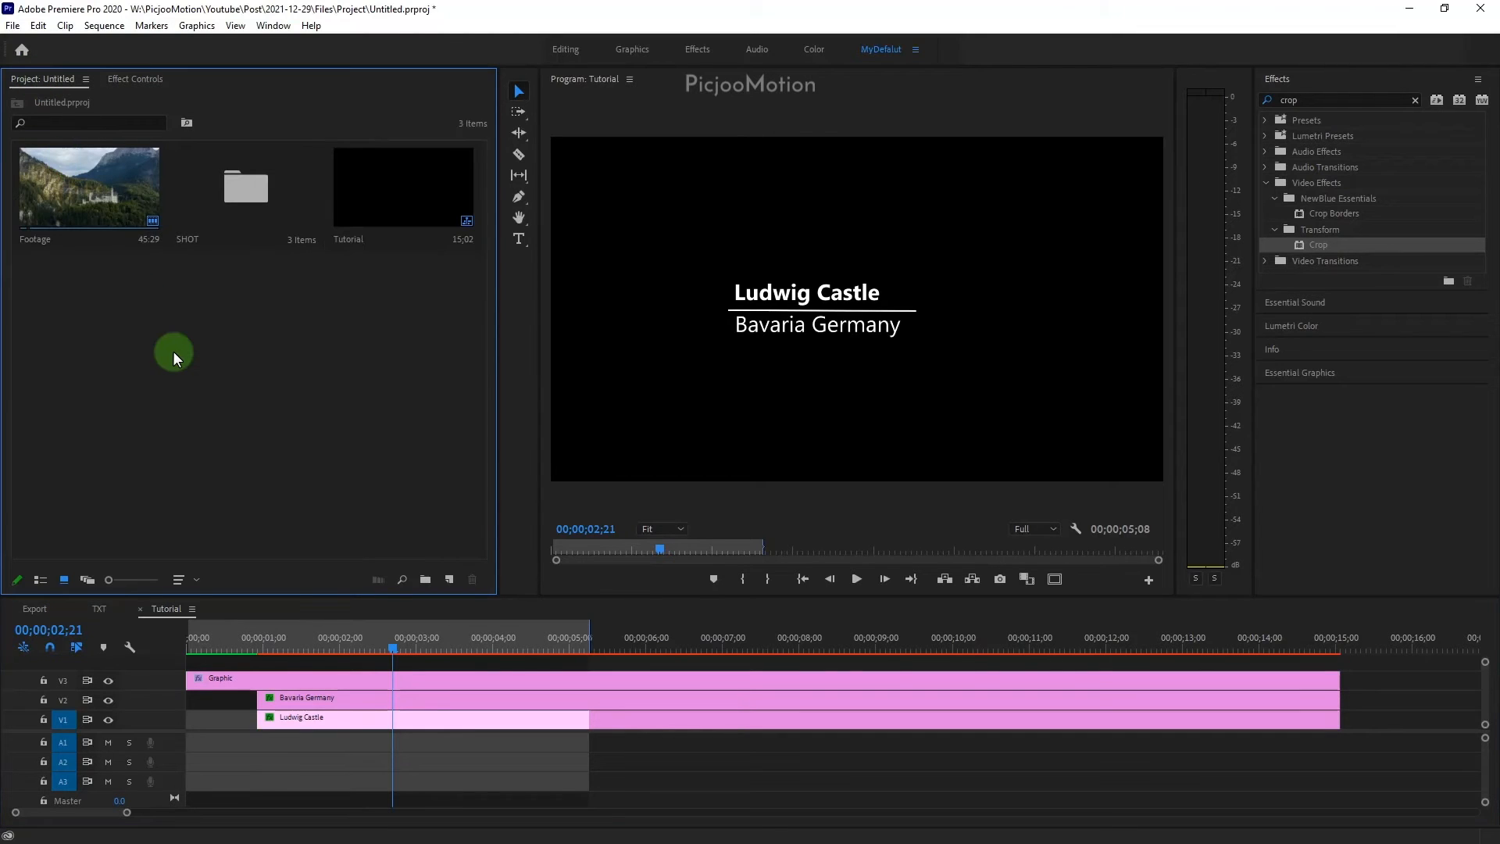
pyautogui.click(729, 678)
pyautogui.keyDown('shift'); pyautogui.click(694, 703); pyautogui.keyUp('shift')
pyautogui.keyDown('shift'); pyautogui.click(672, 718); pyautogui.keyUp('shift')
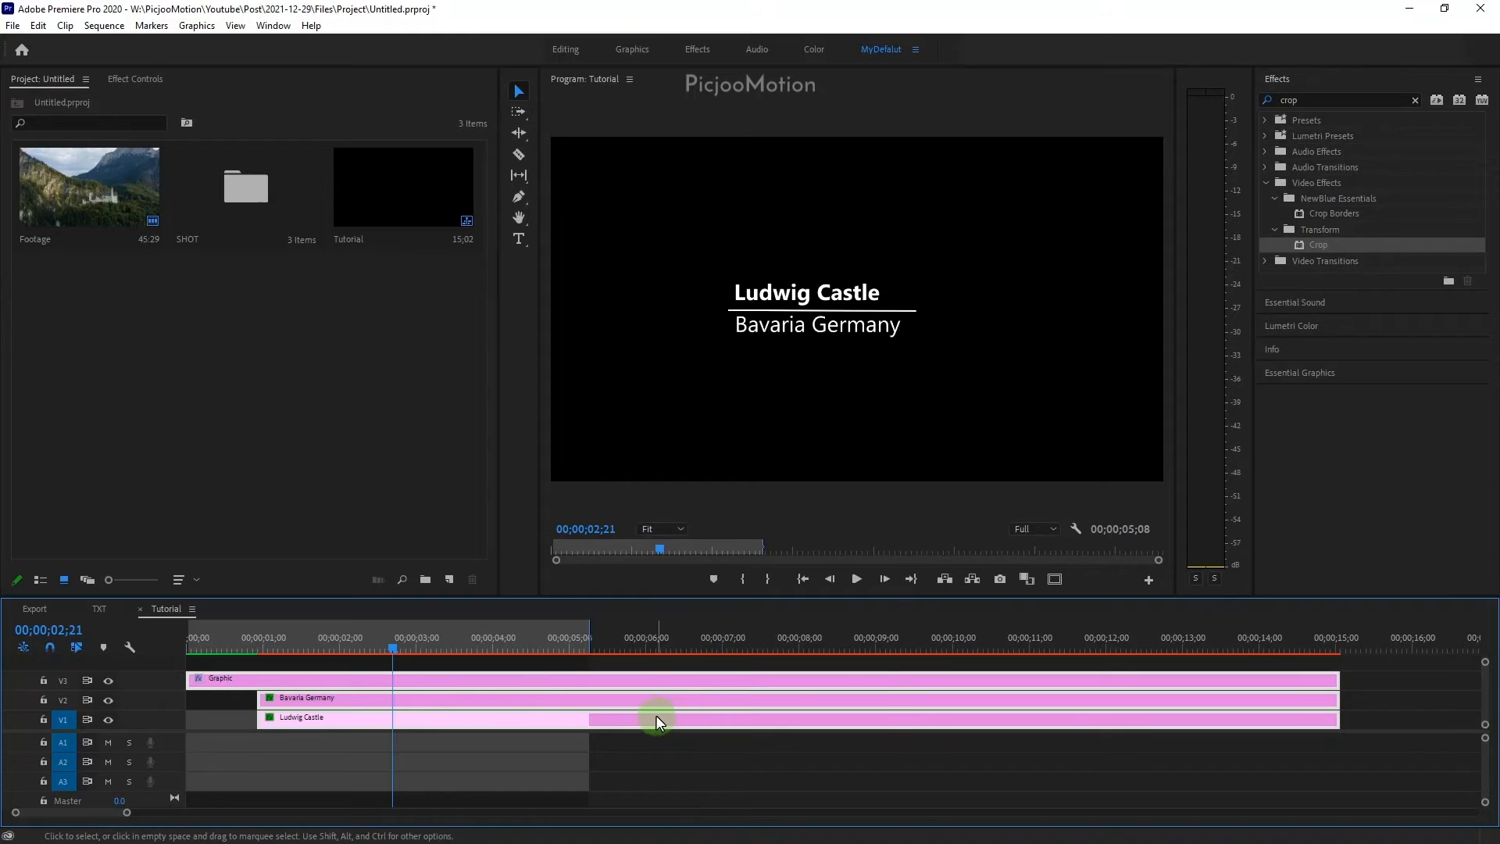
pyautogui.rightClick(656, 721)
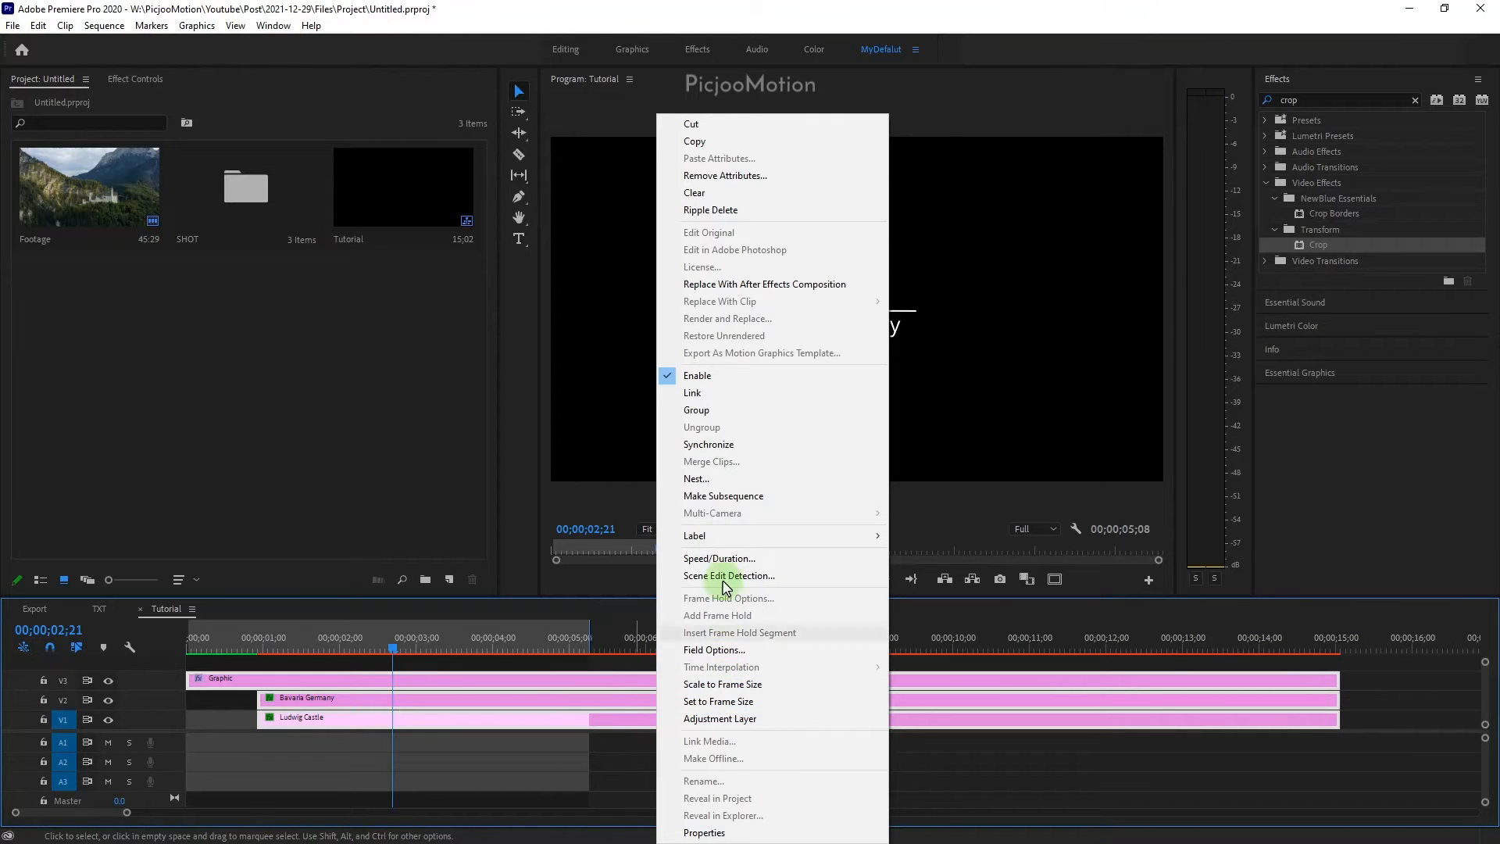
pyautogui.click(813, 485)
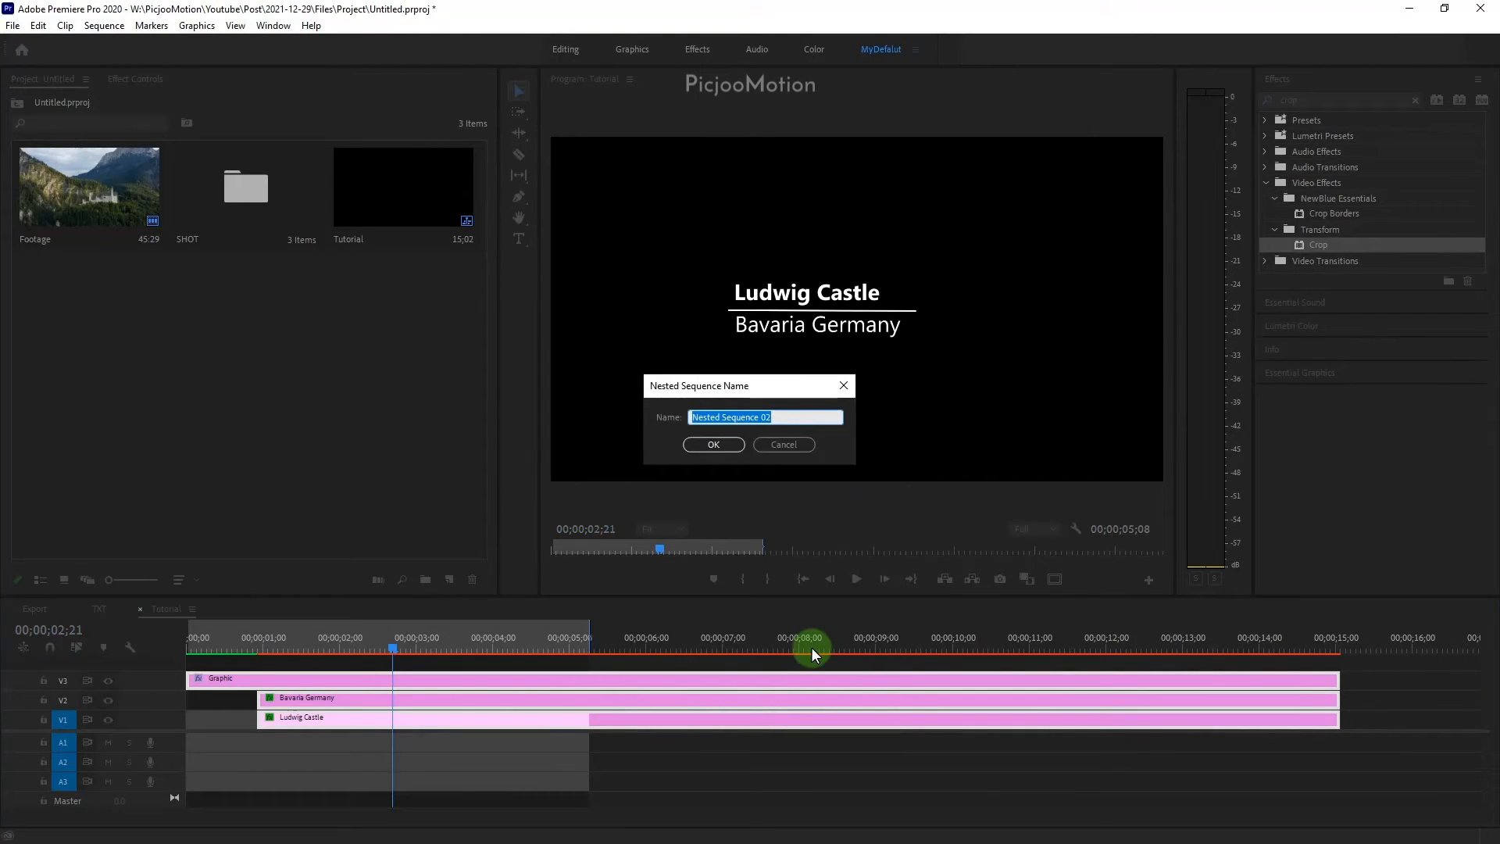
pyautogui.write('Title')
pyautogui.press('Return')
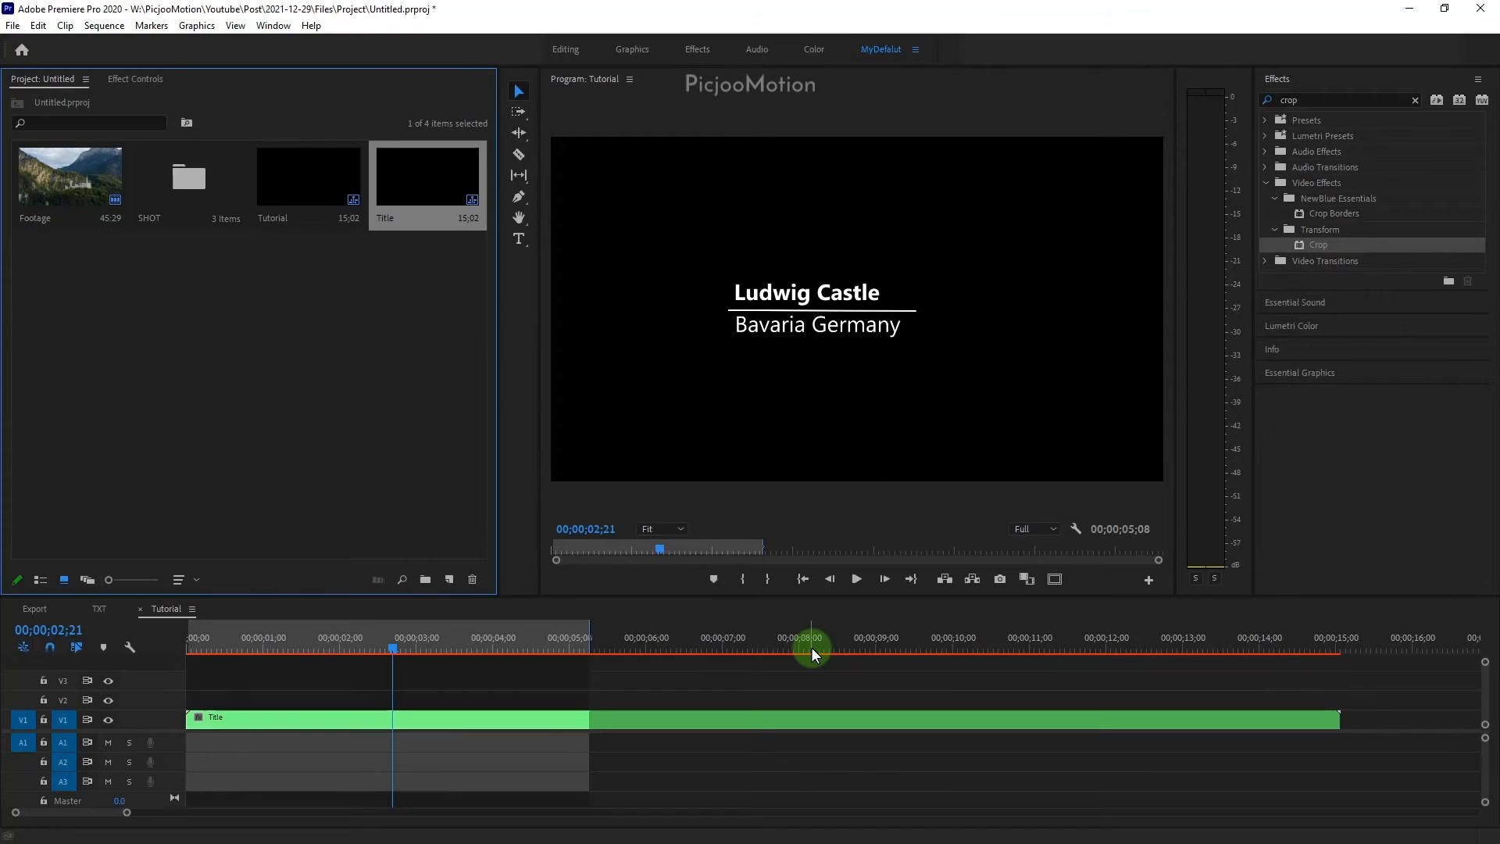
pyautogui.click(320, 757)
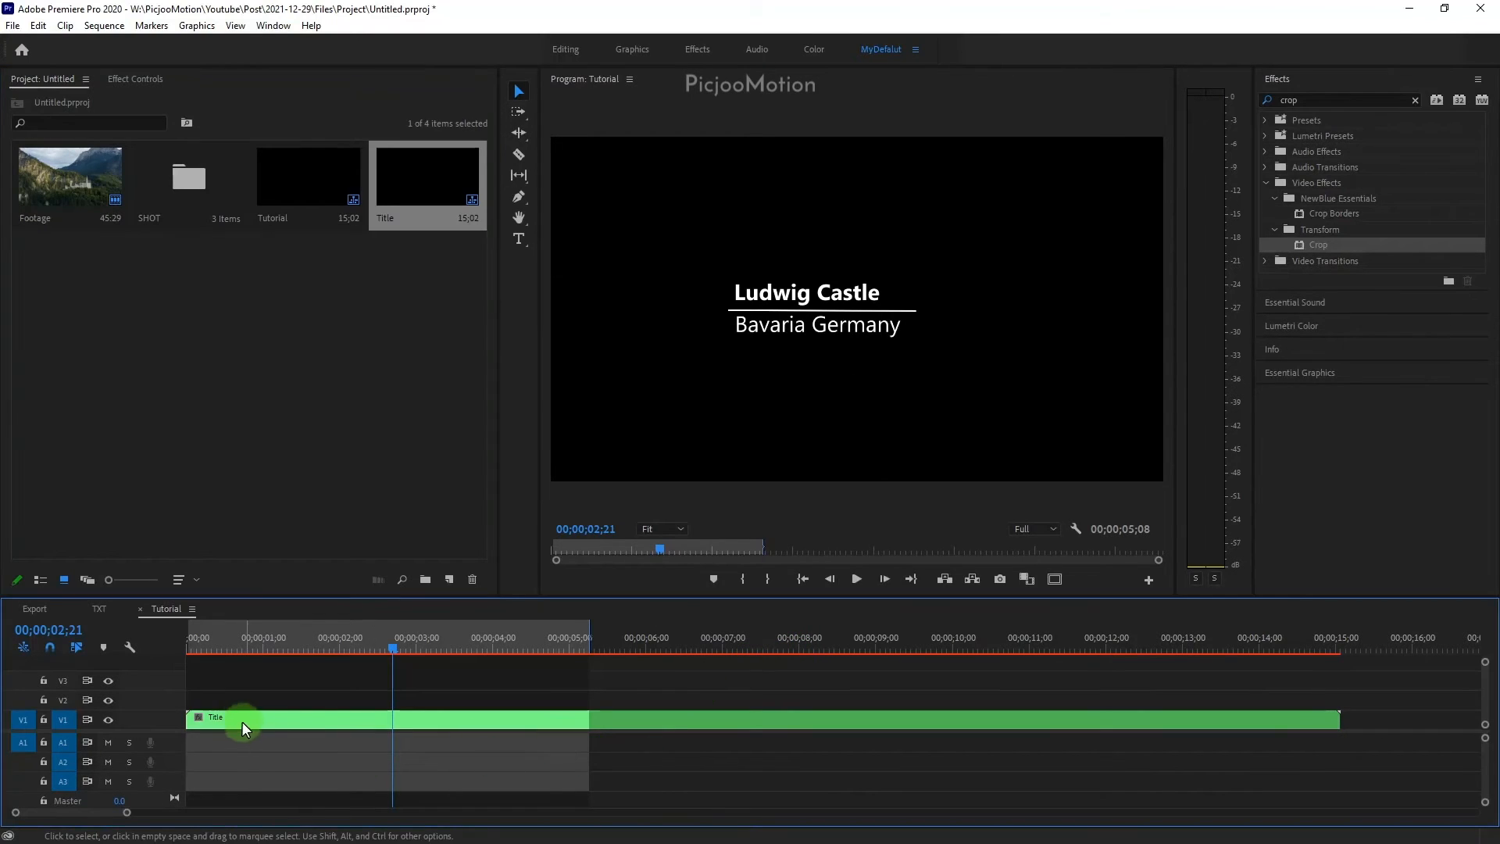
# Move the Title nest up to track V2 and place the Footage clip on V1 at the sequence start
pyautogui.moveTo(241, 721); pyautogui.dragTo(274, 704)
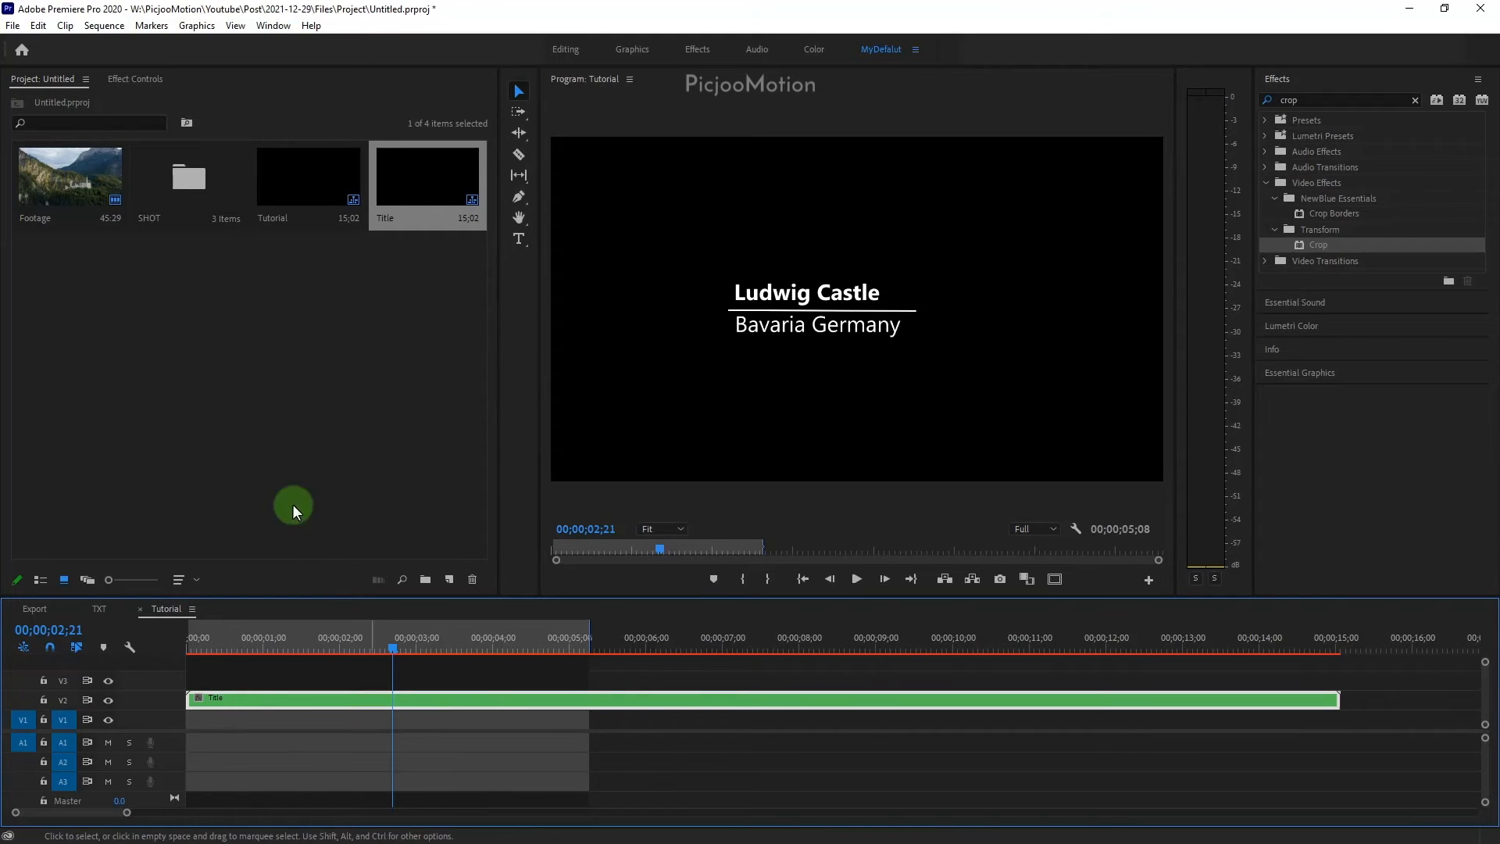
pyautogui.click(189, 378)
pyautogui.moveTo(37, 185); pyautogui.dragTo(189, 722)
pyautogui.moveTo(400, 634)
pyautogui.mouseDown()
pyautogui.moveTo(491, 647)
pyautogui.moveTo(418, 655)
pyautogui.mouseUp()
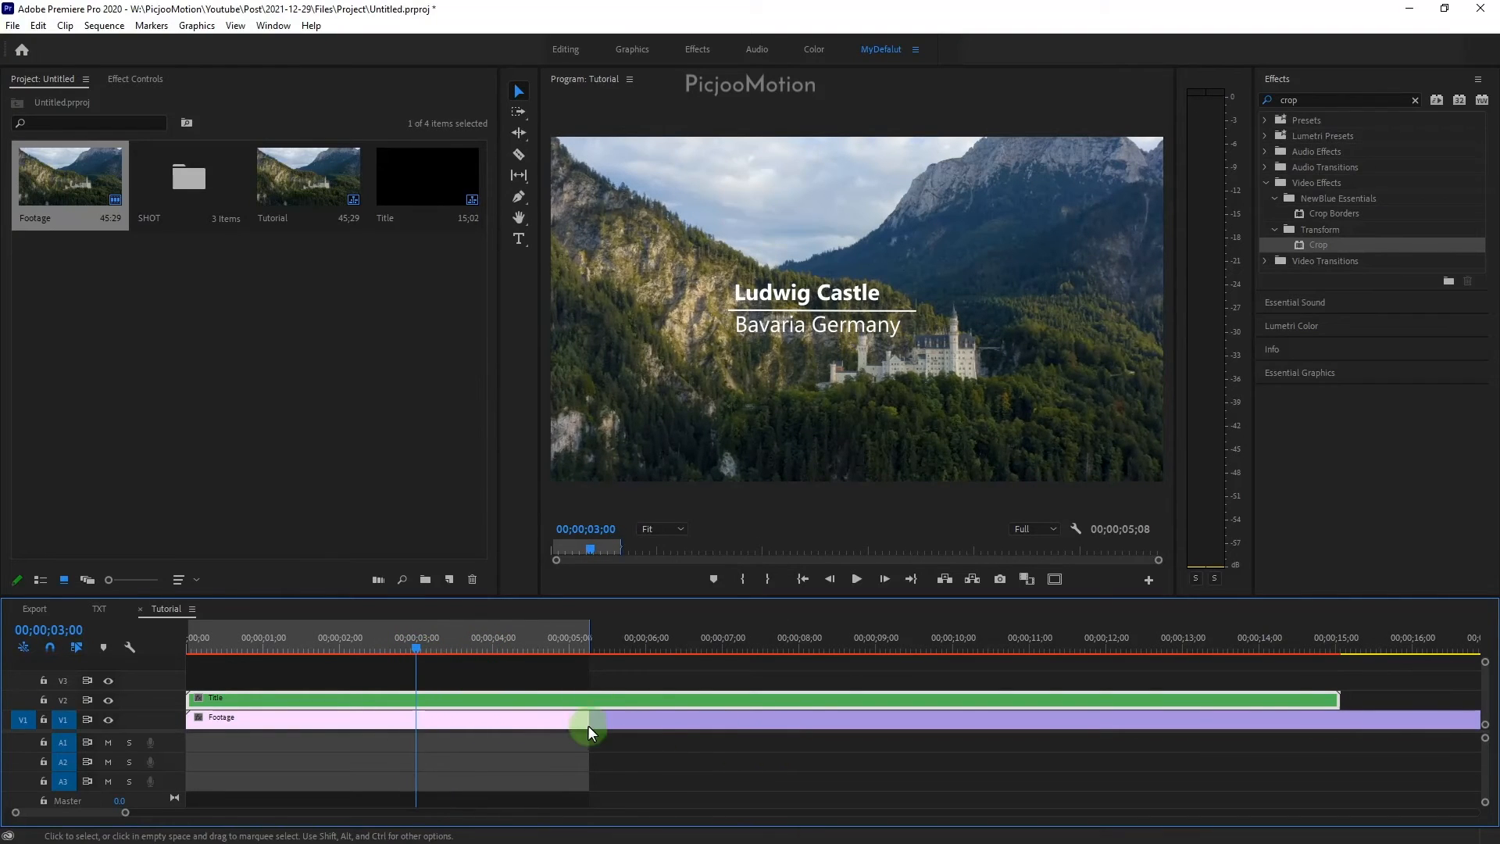
# Reverse the playback of the Footage clip on V1 and scrub through it
pyautogui.rightClick(558, 720)
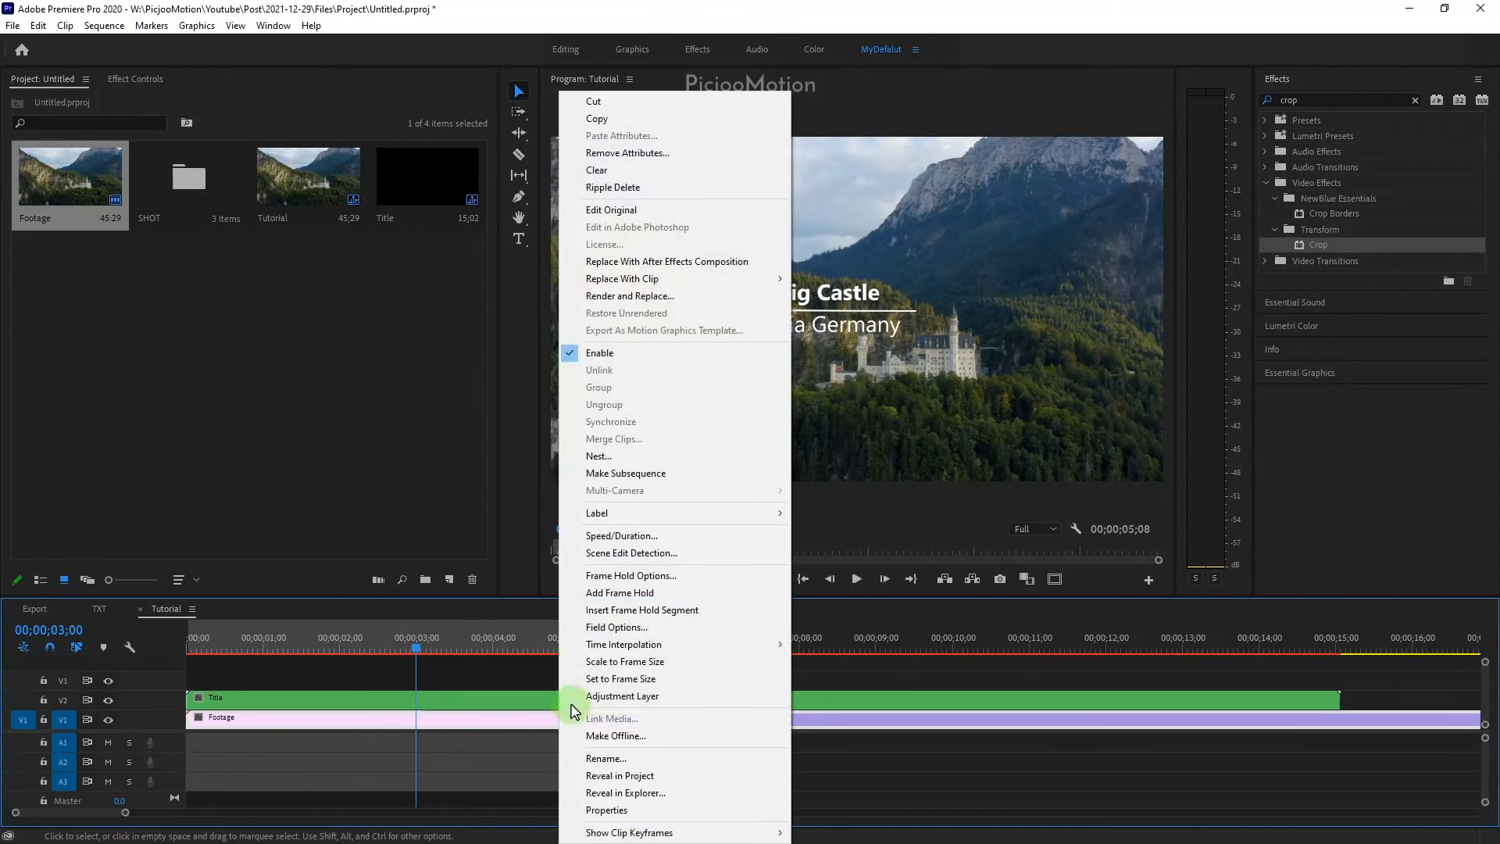
pyautogui.click(679, 536)
pyautogui.click(709, 424)
pyautogui.click(708, 508)
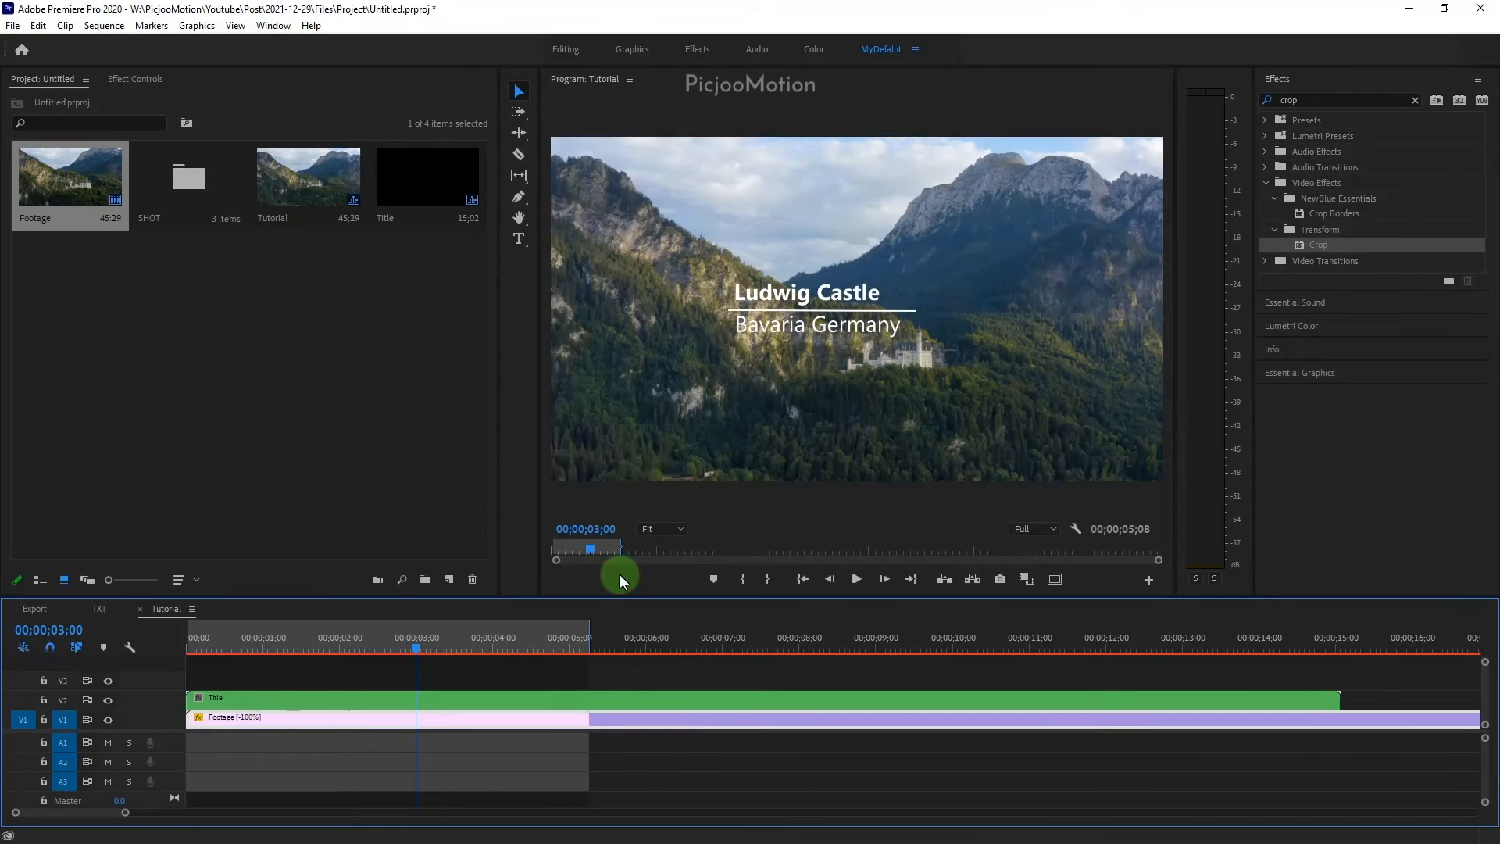
pyautogui.moveTo(304, 635); pyautogui.dragTo(840, 656)
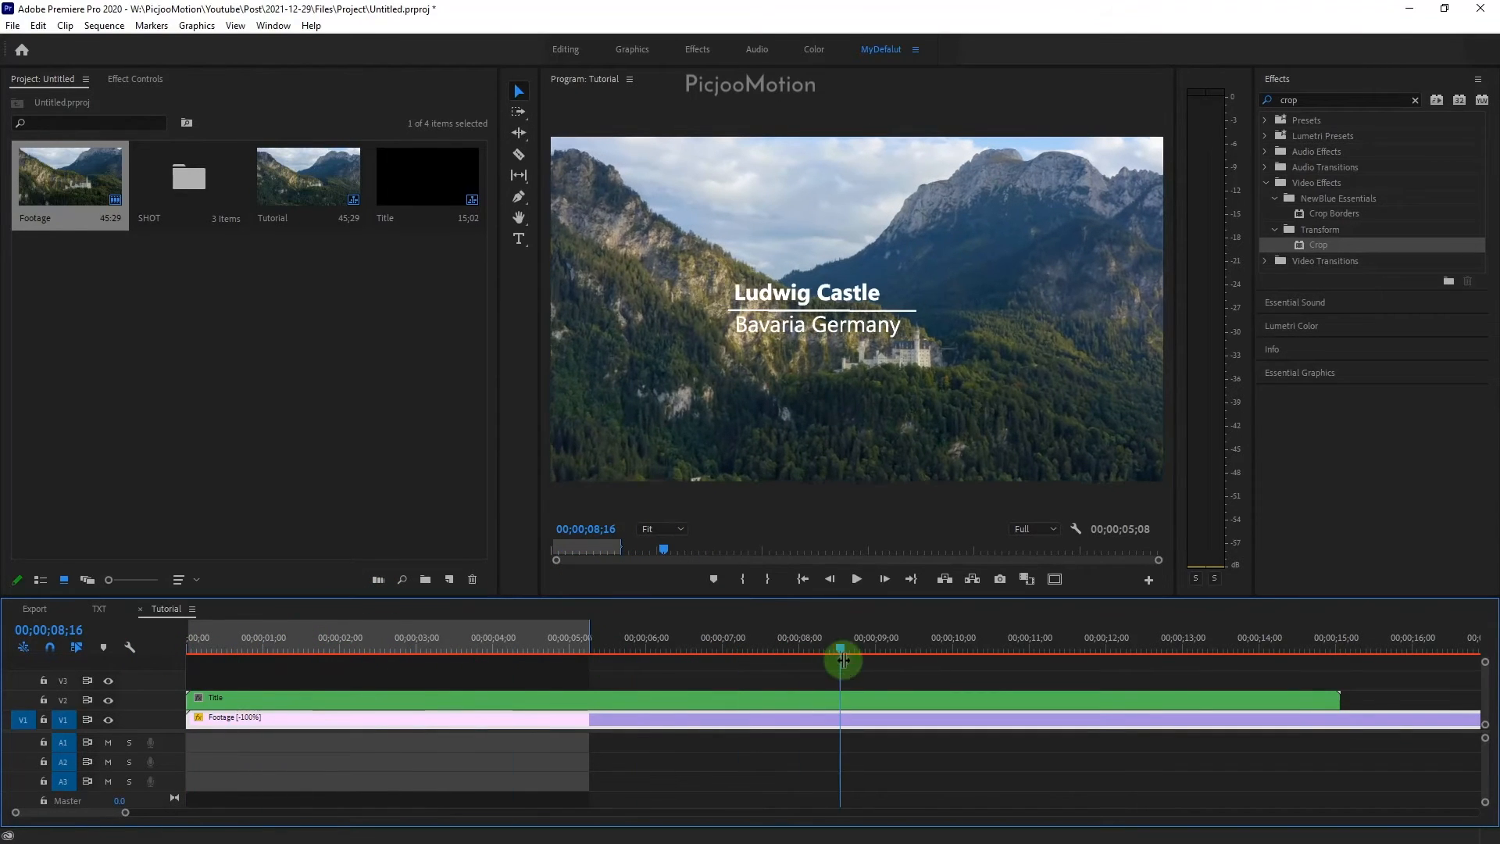
# Trim the beginning of the reversed Footage clip to leave 00;00;07;26, and place the remainder at the sequence start
pyautogui.moveTo(192, 716); pyautogui.dragTo(1073, 718)
pyautogui.moveTo(1180, 717); pyautogui.dragTo(297, 716)
pyautogui.moveTo(195, 719); pyautogui.dragTo(1230, 728)
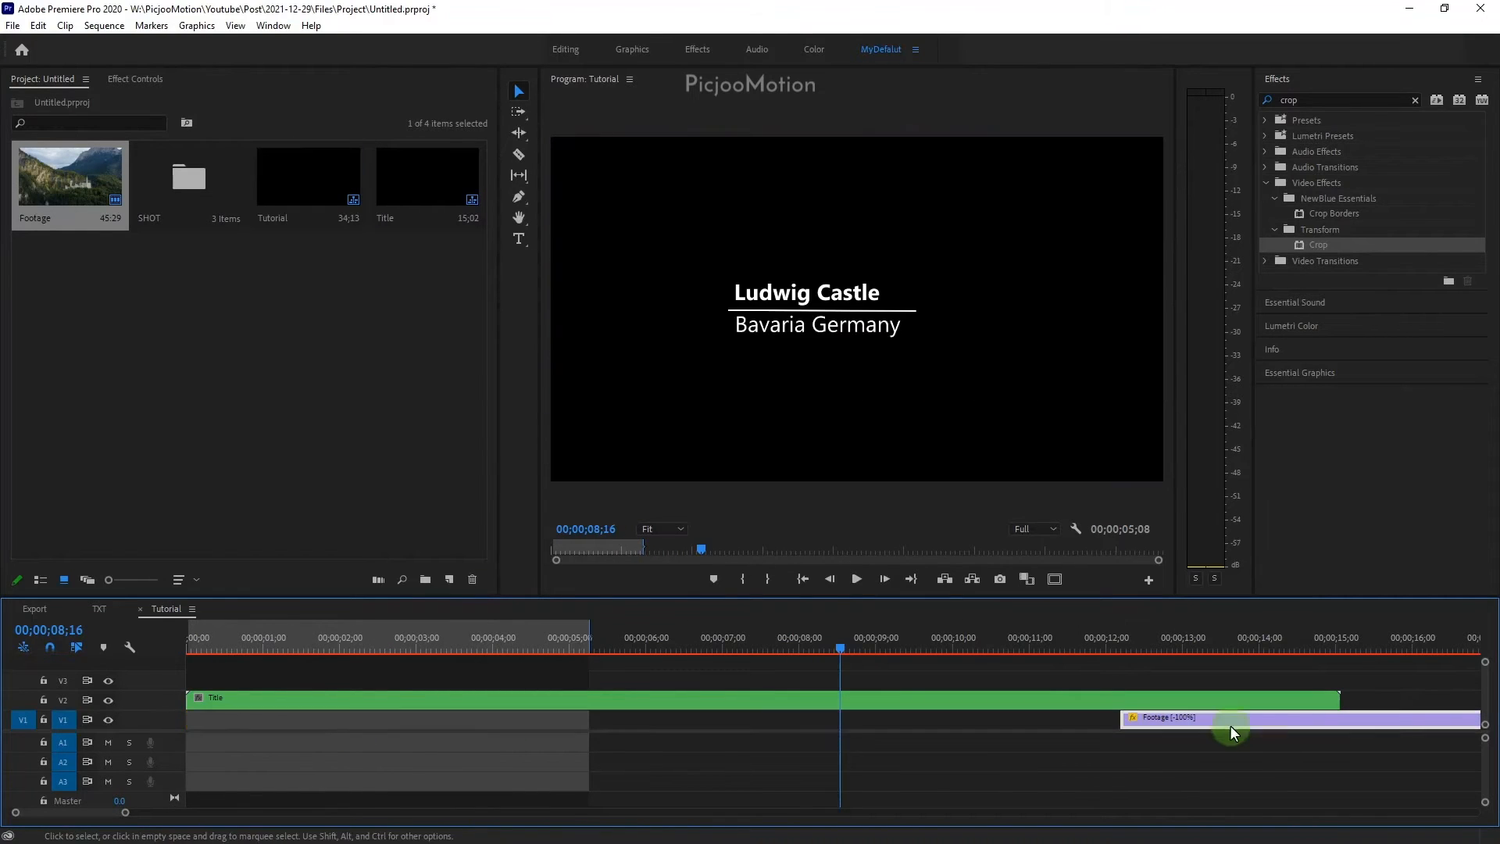
pyautogui.moveTo(1378, 719); pyautogui.dragTo(297, 719)
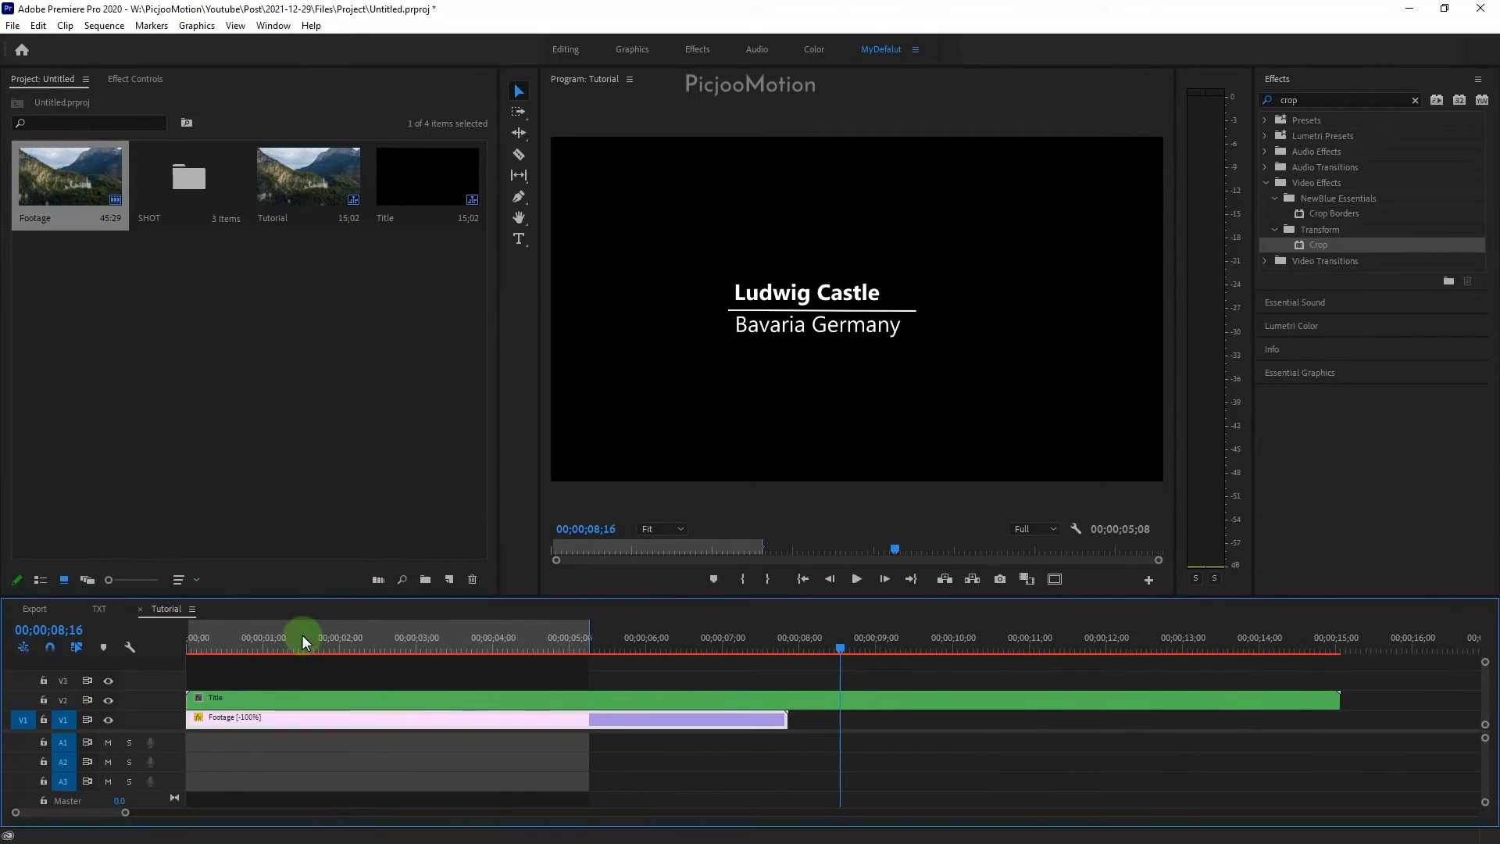
# Shift the Title clip to start at about 00;00;01;12 and trim its end to about 00;00;04;03
pyautogui.moveTo(301, 634)
pyautogui.mouseDown()
pyautogui.moveTo(165, 644)
pyautogui.moveTo(556, 666)
pyautogui.moveTo(247, 678)
pyautogui.moveTo(266, 648)
pyautogui.moveTo(295, 646)
pyautogui.mouseUp()
pyautogui.moveTo(328, 698); pyautogui.dragTo(438, 703)
pyautogui.moveTo(1445, 701); pyautogui.dragTo(435, 703)
pyautogui.moveTo(290, 650); pyautogui.dragTo(501, 701)
pyautogui.moveTo(431, 653); pyautogui.dragTo(474, 647)
# Reposition the title in the lower-left area of the video frame and check it in the maximized program preview
pyautogui.moveTo(808, 313); pyautogui.dragTo(667, 422)
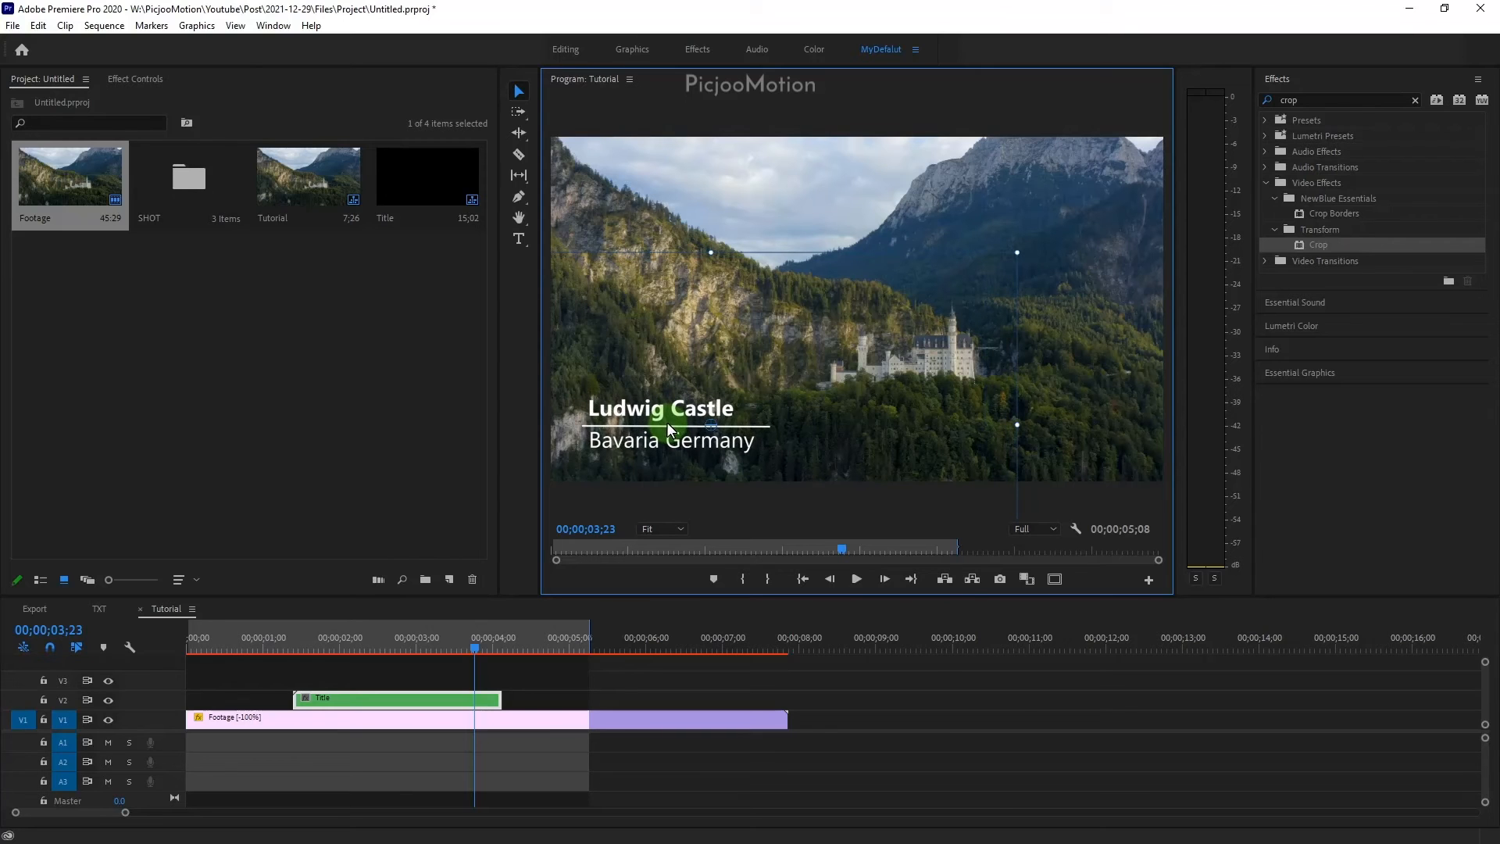
pyautogui.click(959, 689)
pyautogui.click(941, 432)
pyautogui.press('`')
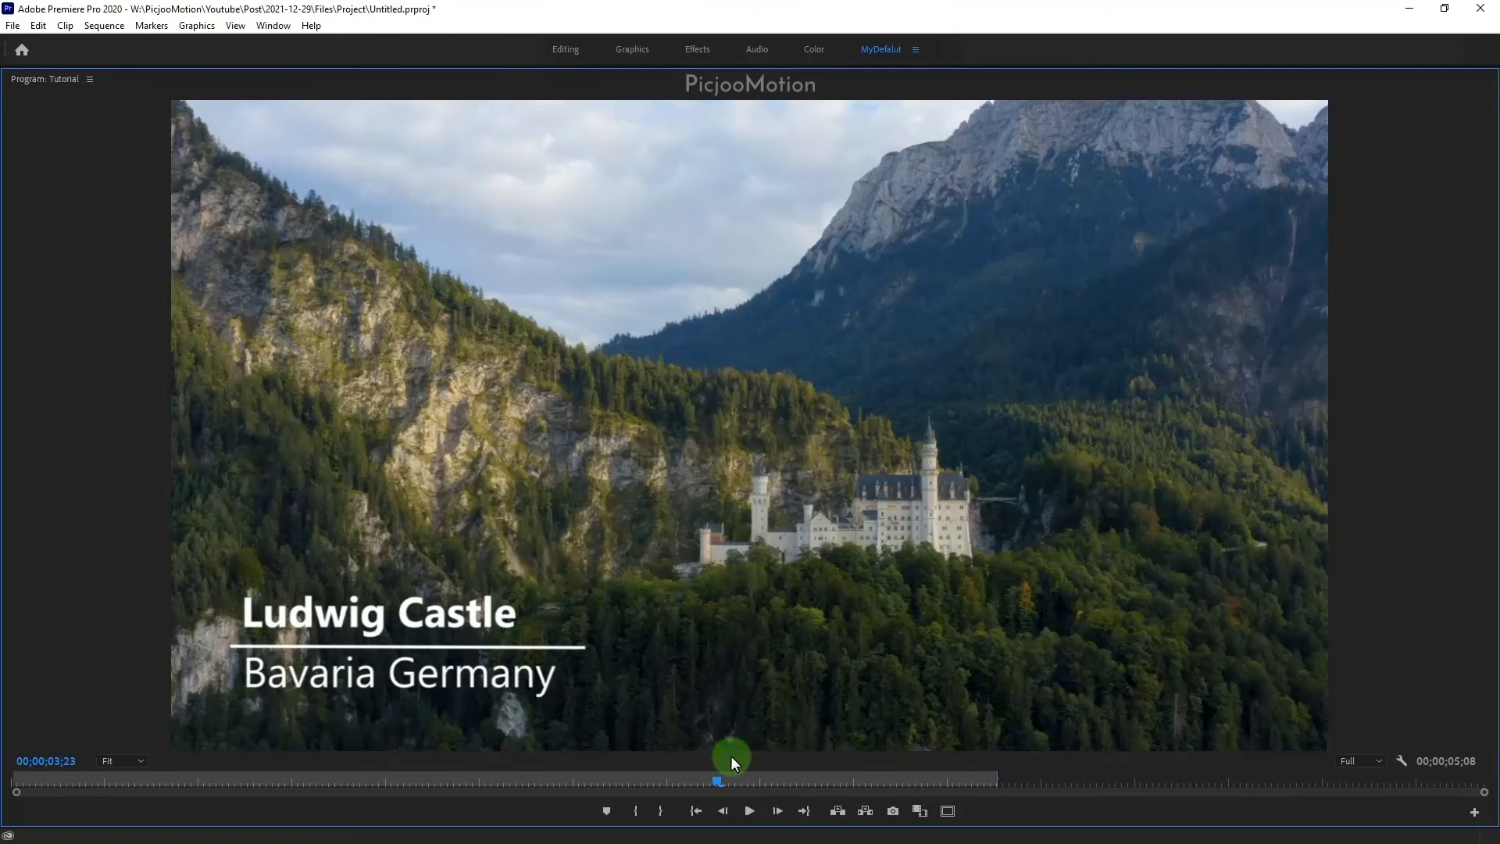
pyautogui.moveTo(716, 781)
pyautogui.mouseDown()
pyautogui.moveTo(278, 783)
pyautogui.moveTo(734, 784)
pyautogui.mouseUp()
pyautogui.press('`')
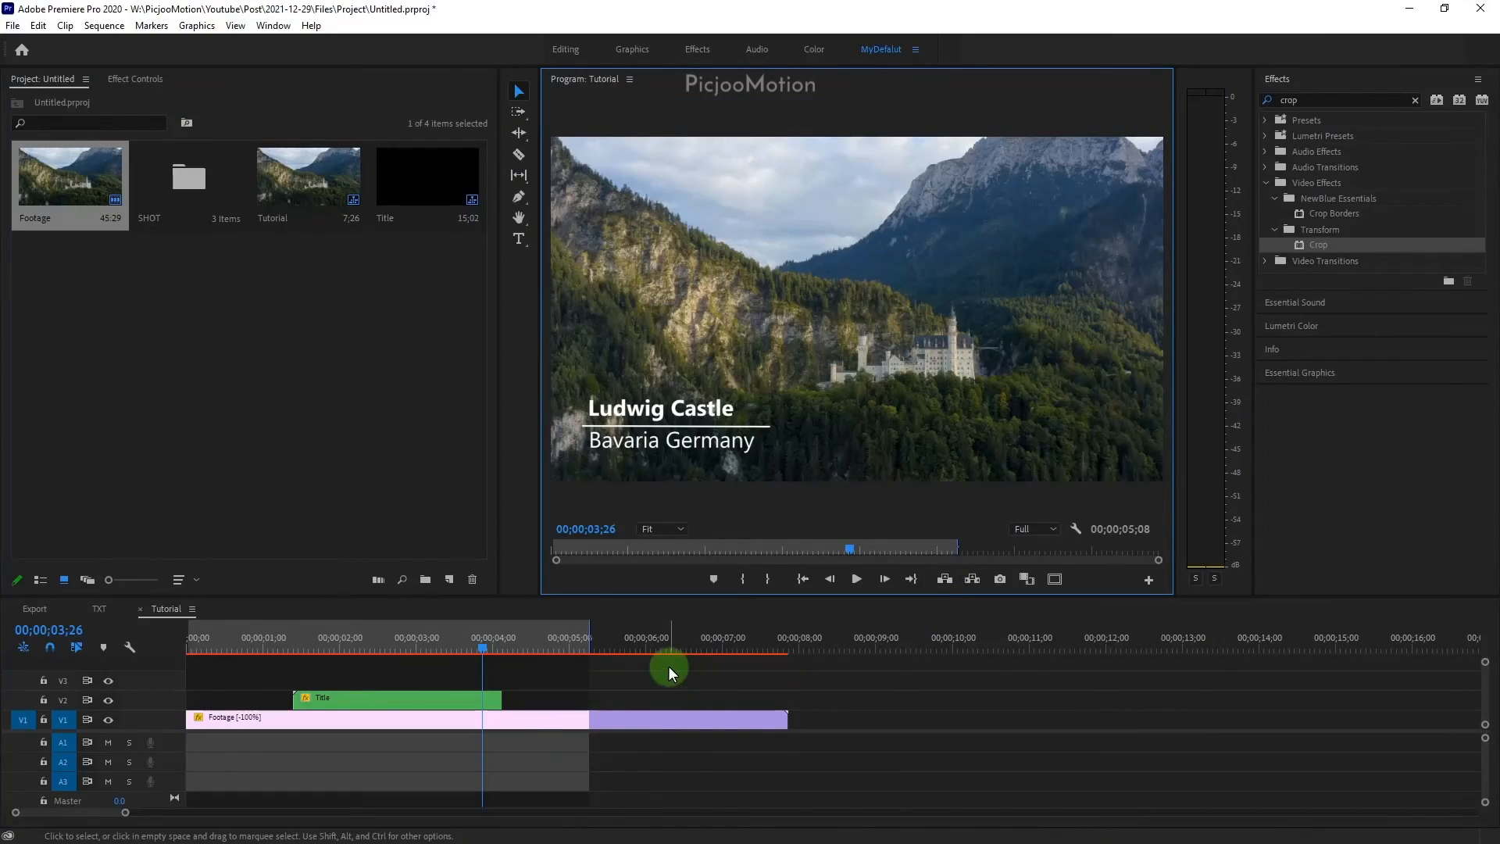
# Extend the Title clip's end to about 00;00;04;23 and place a duplicate on V3 directly after it
pyautogui.moveTo(473, 644); pyautogui.dragTo(552, 701)
pyautogui.moveTo(491, 646); pyautogui.dragTo(518, 653)
pyautogui.keyDown('alt'); pyautogui.click(525, 702); pyautogui.keyUp('alt')
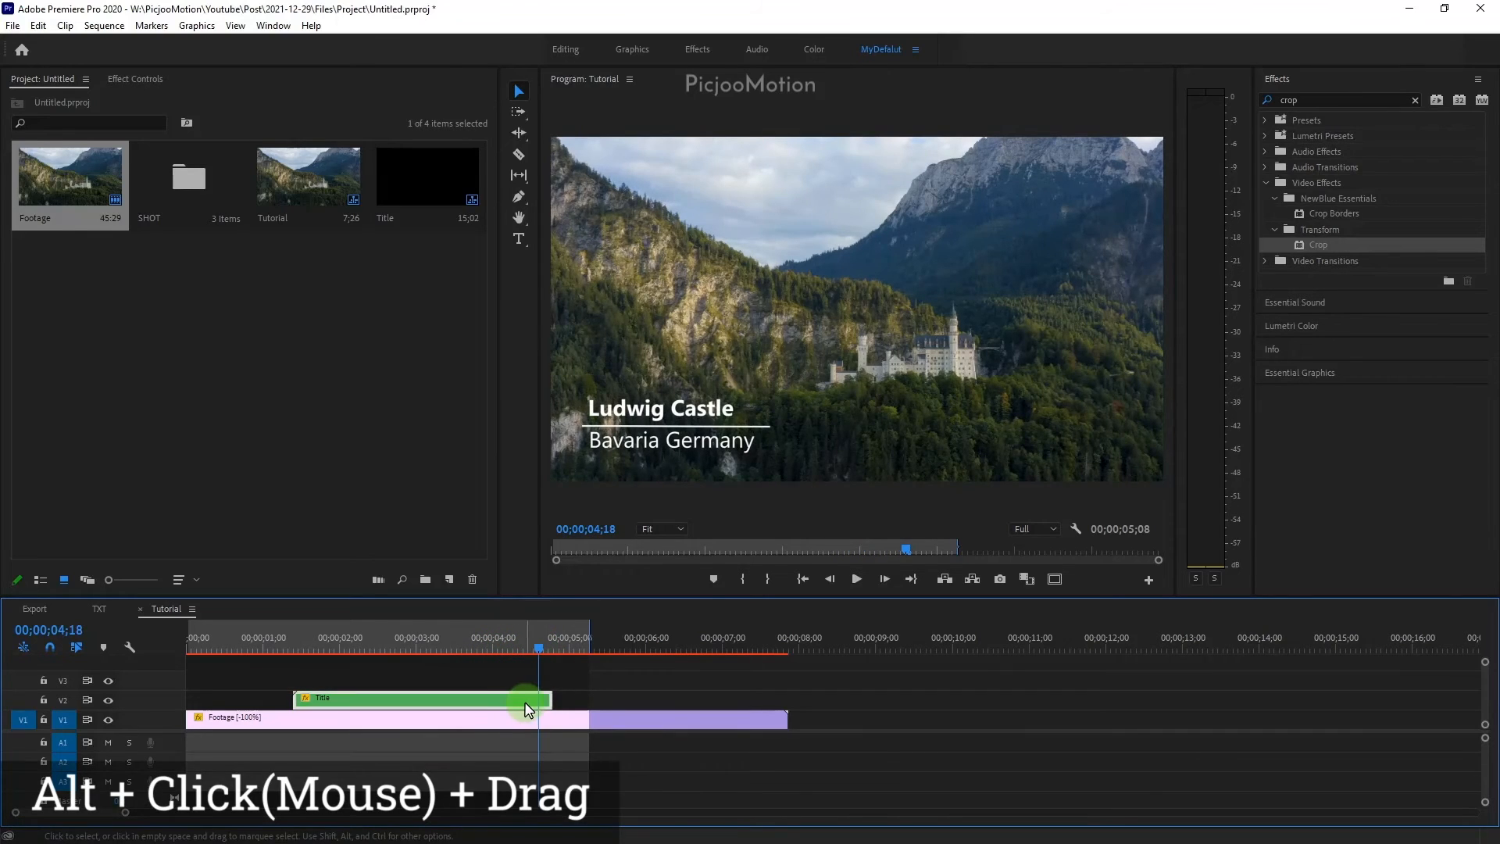
pyautogui.moveTo(506, 707); pyautogui.dragTo(738, 681)
# Reverse the playback of the duplicate Title clip on V3 and scrub the sequence
pyautogui.rightClick(617, 673)
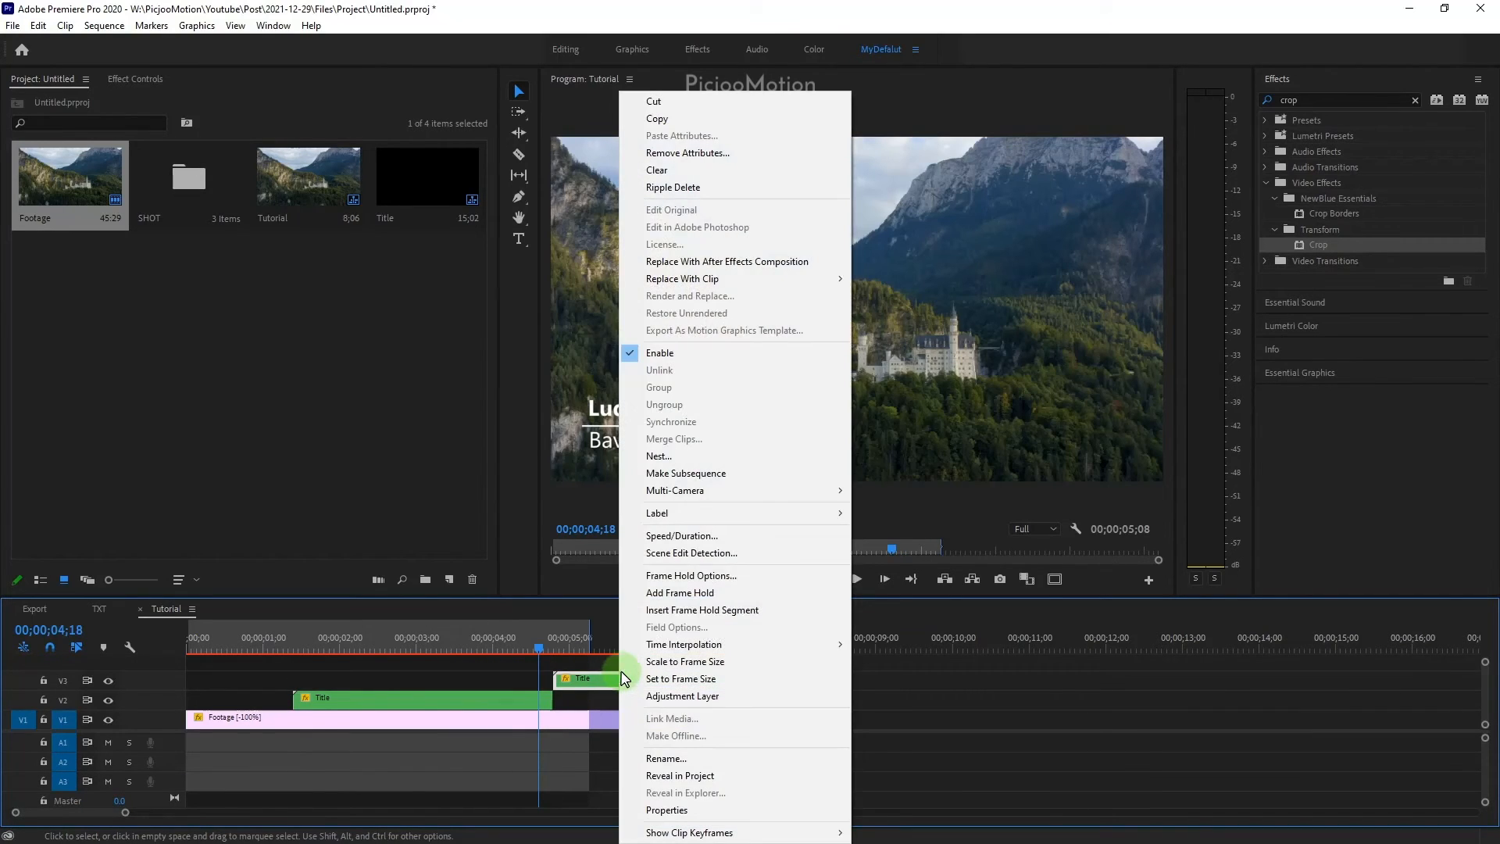
pyautogui.click(681, 536)
pyautogui.click(673, 425)
pyautogui.click(713, 508)
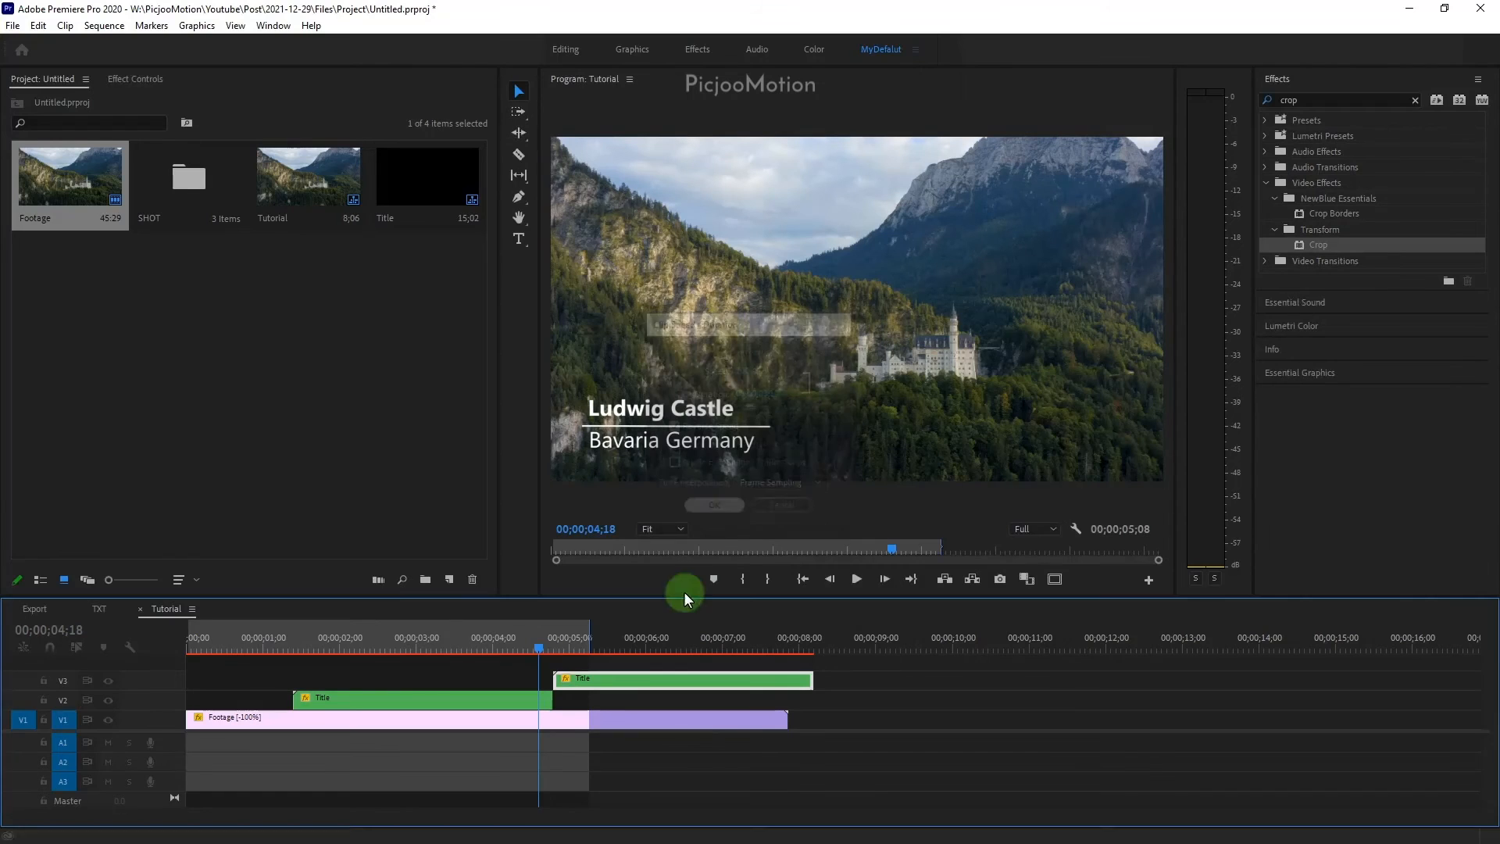
pyautogui.moveTo(540, 642); pyautogui.dragTo(266, 654)
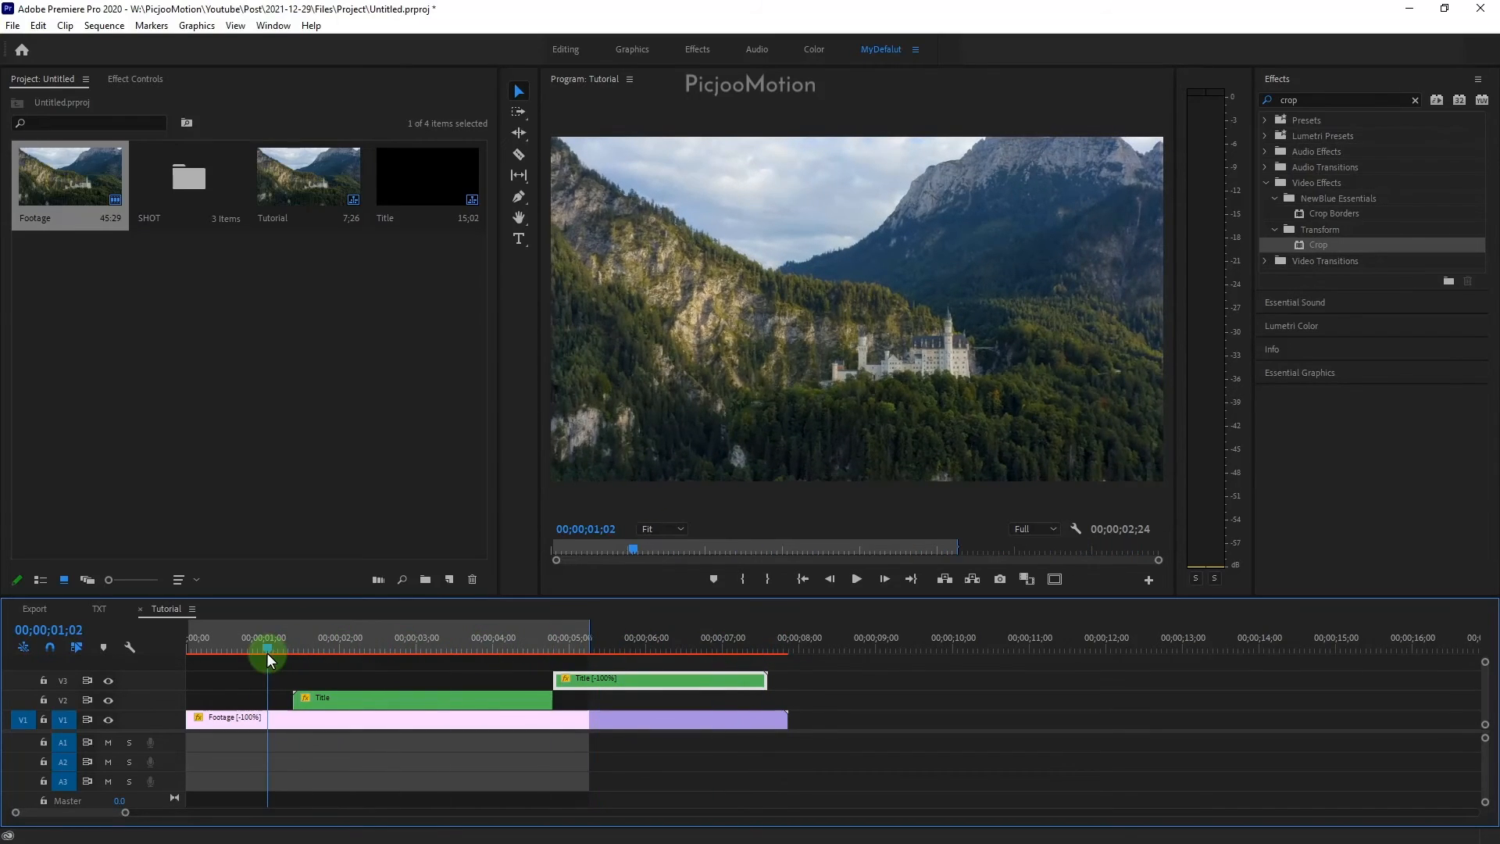
# Extend the sequence's marked range to the end of the footage, render it, and scrub through the finished title
pyautogui.moveTo(590, 637); pyautogui.dragTo(787, 639)
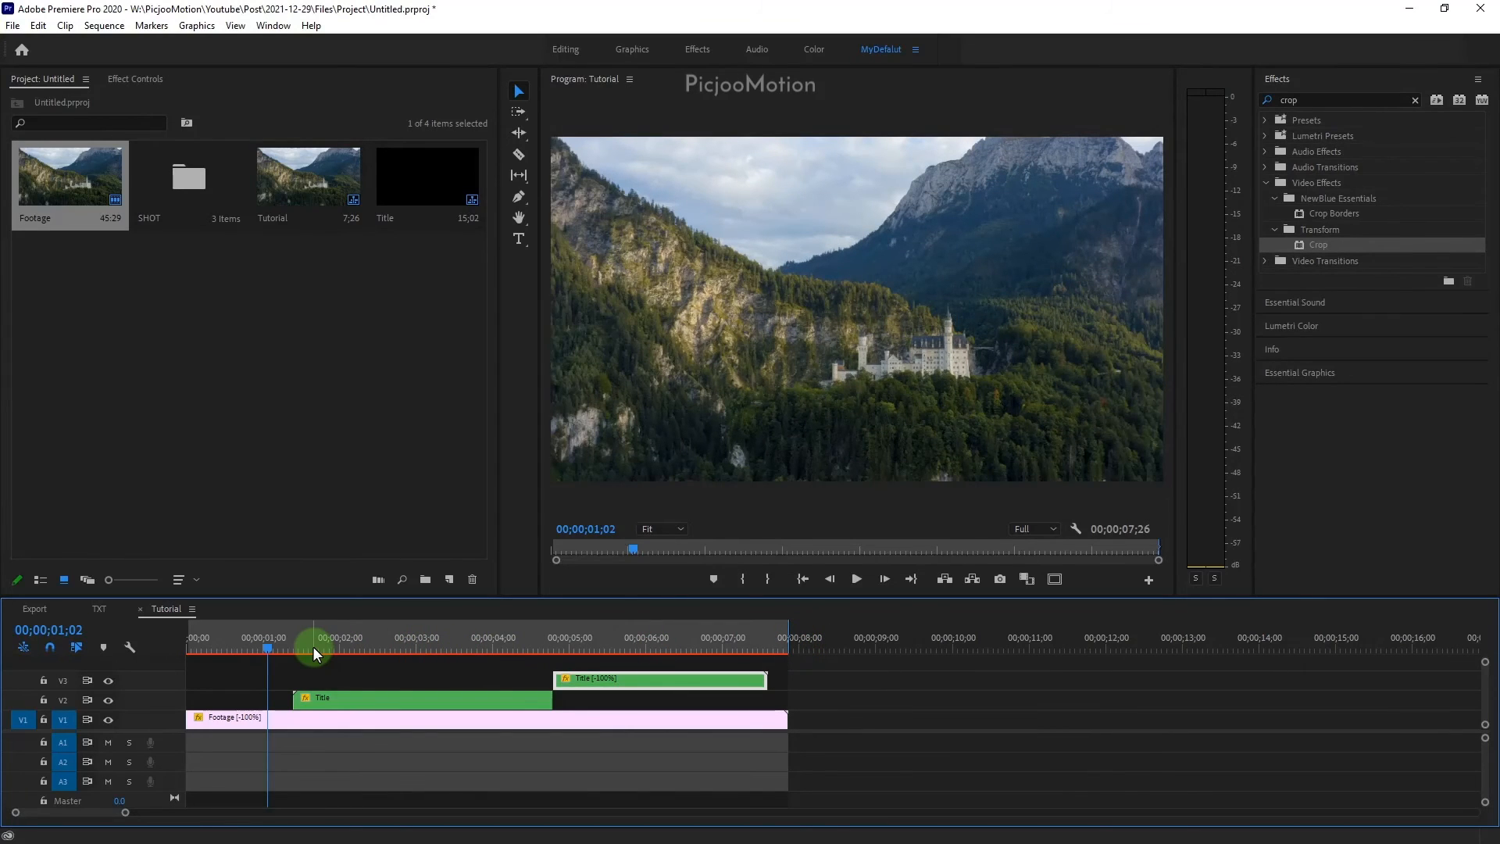
pyautogui.press('Return')
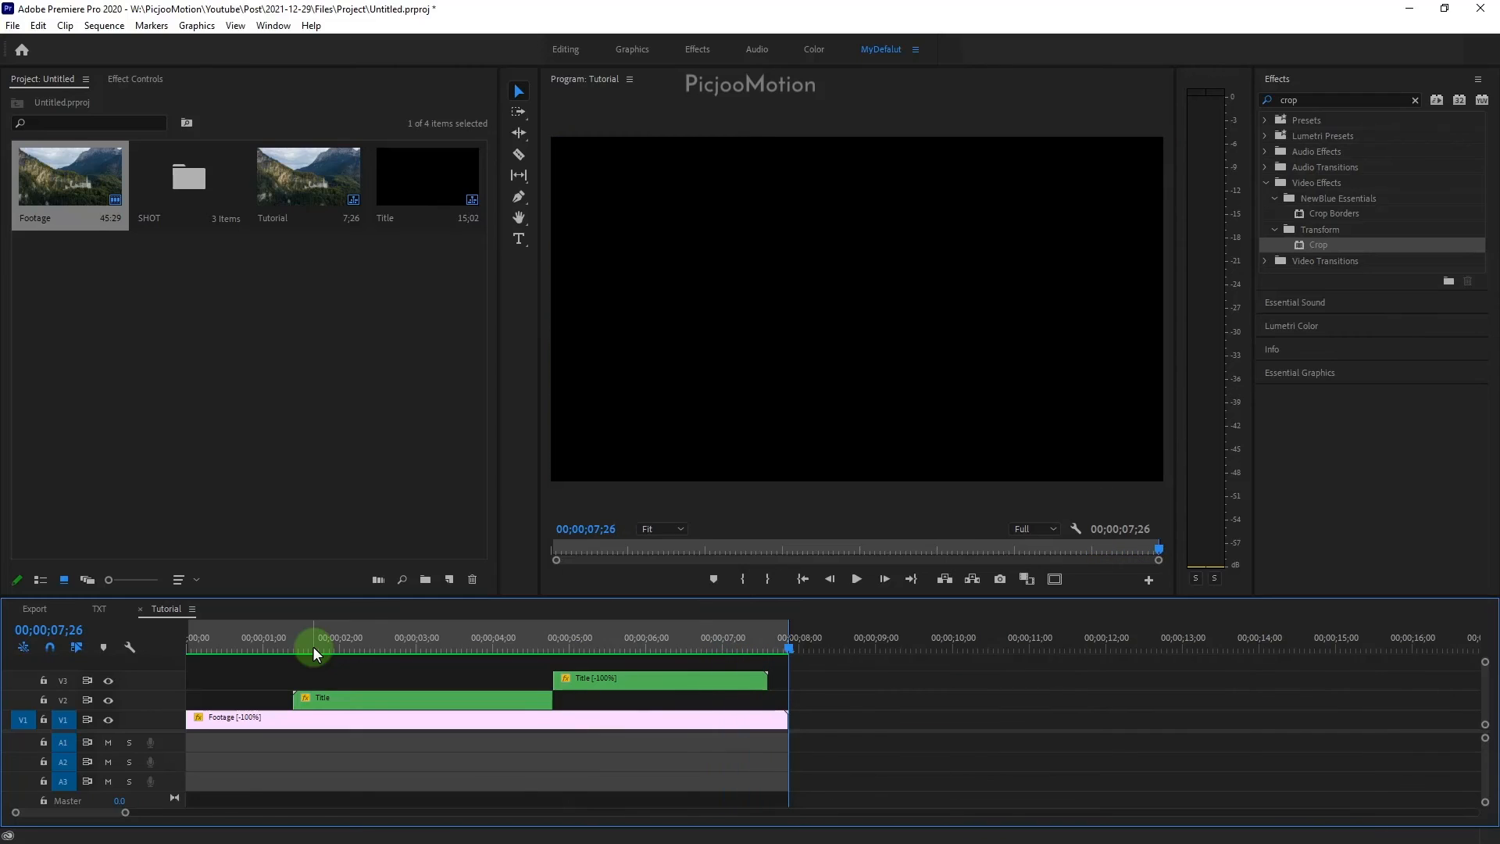
pyautogui.moveTo(242, 645); pyautogui.dragTo(359, 639)
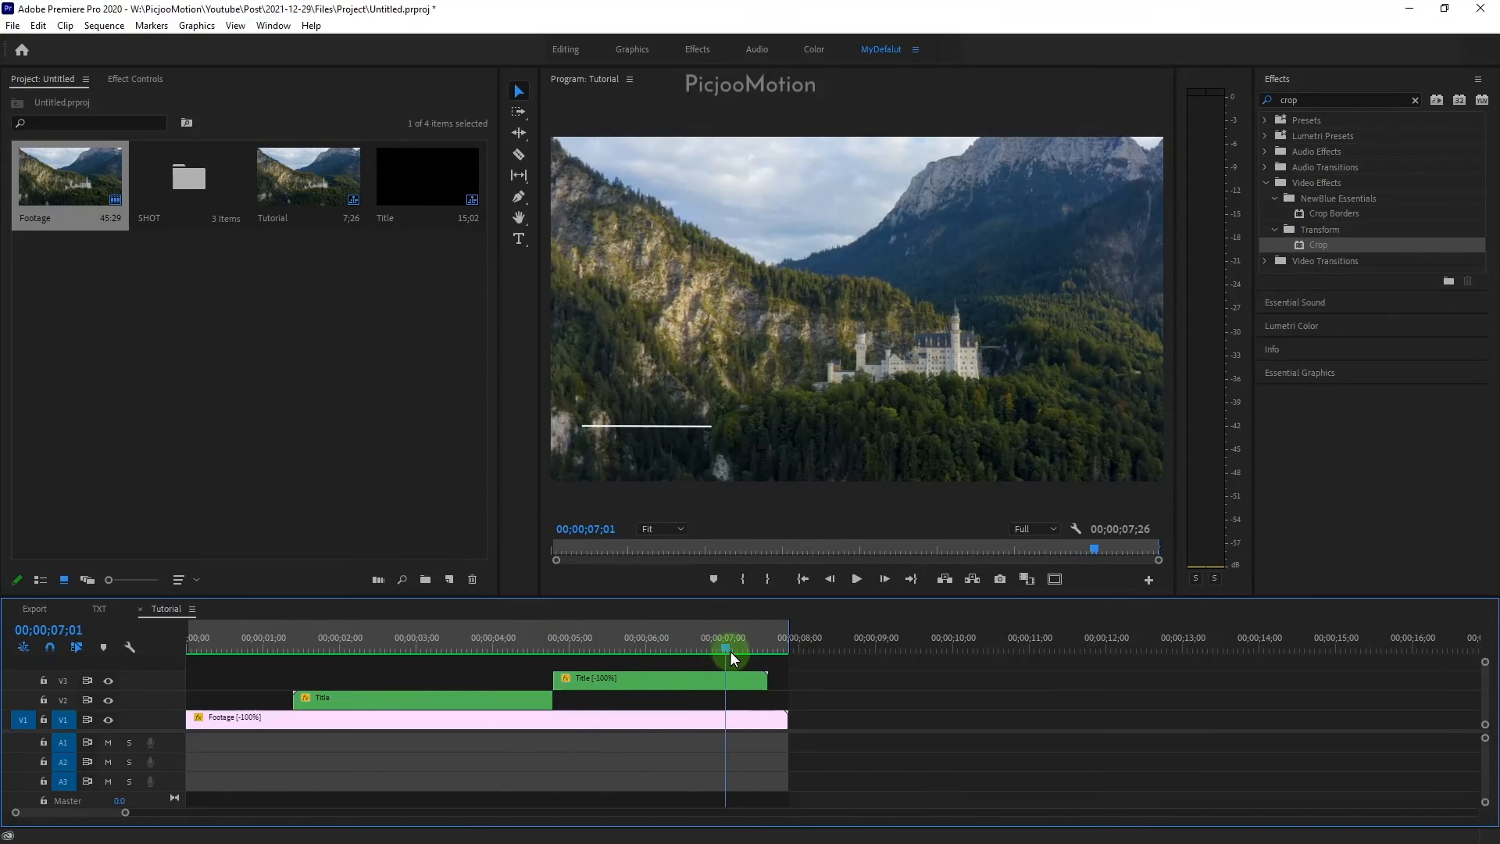
pyautogui.moveTo(765, 650); pyautogui.dragTo(188, 670)
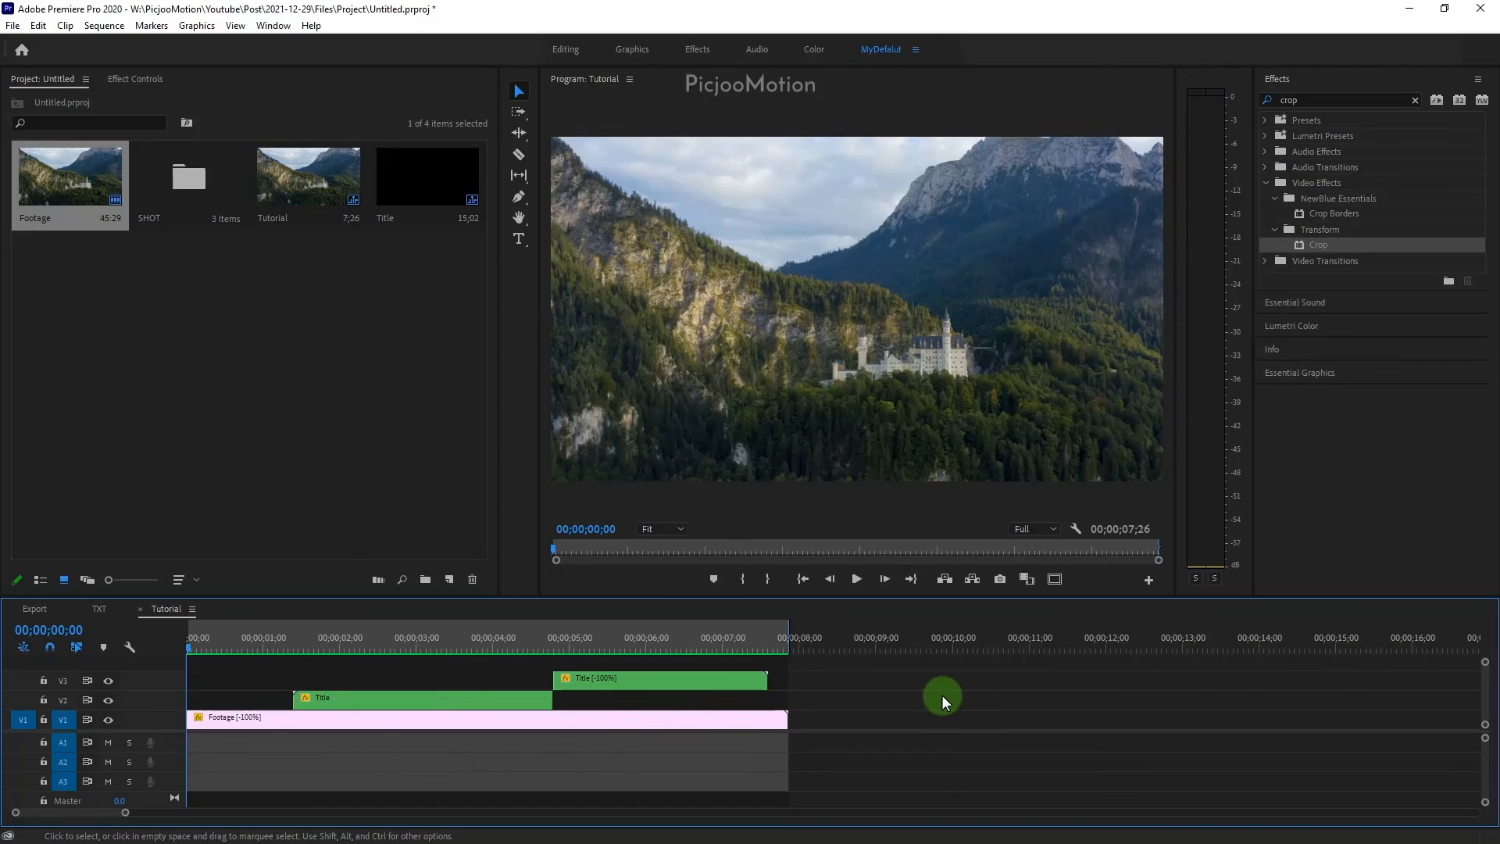